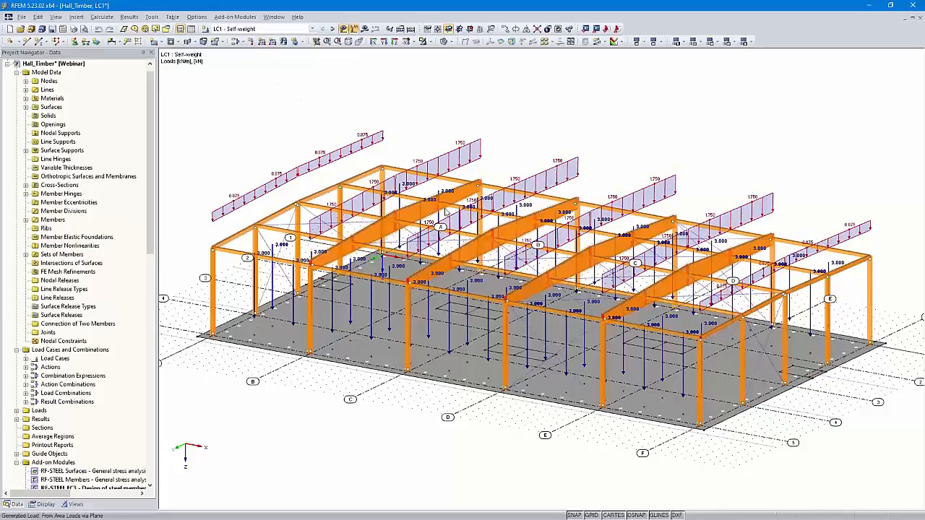
Review the hall's loads case by case, from LC1 Self-weight through LC10 Prestress.
middle_click_drag(535, 177, 416, 176, "ctrl")
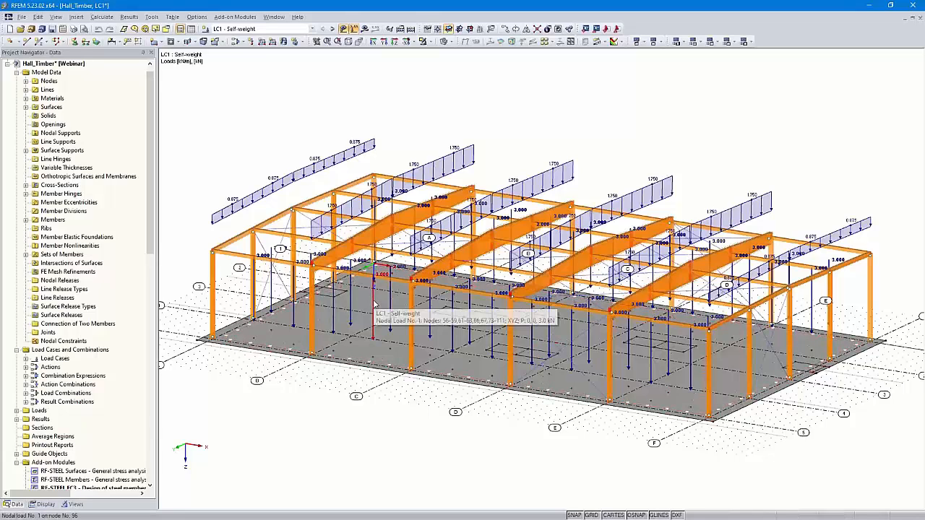
left_click(332, 28)
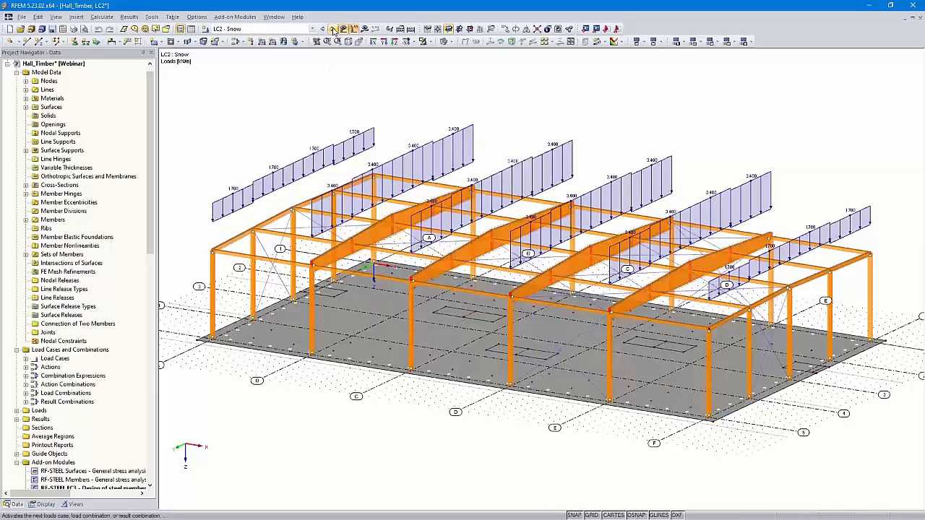
left_click(333, 29)
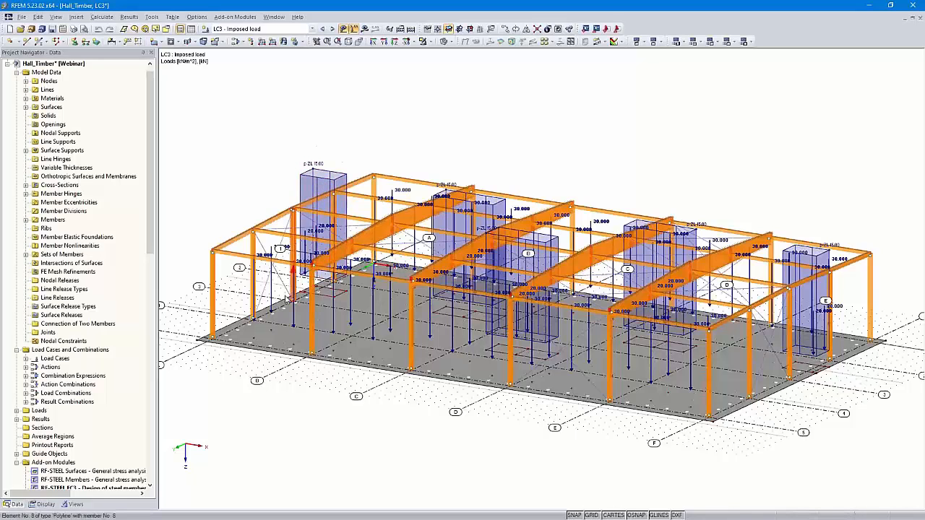
left_click(332, 30)
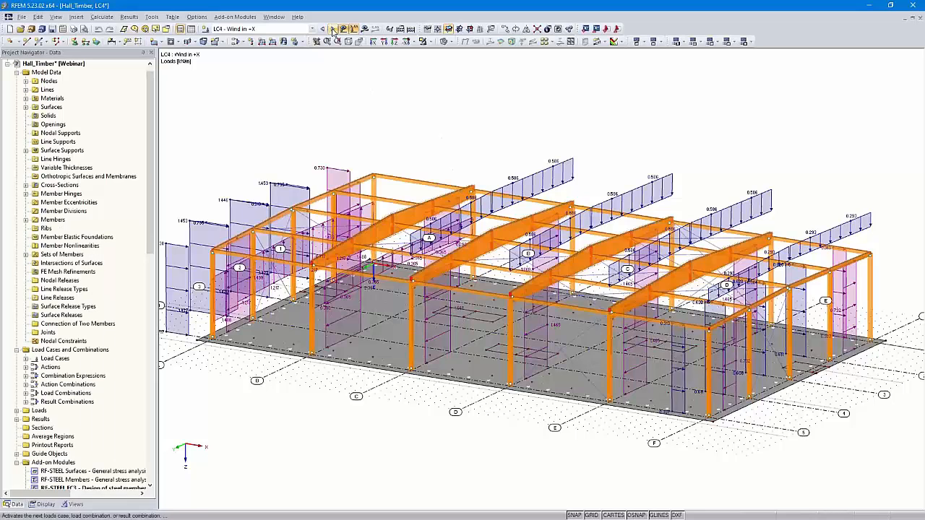
left_click(332, 30)
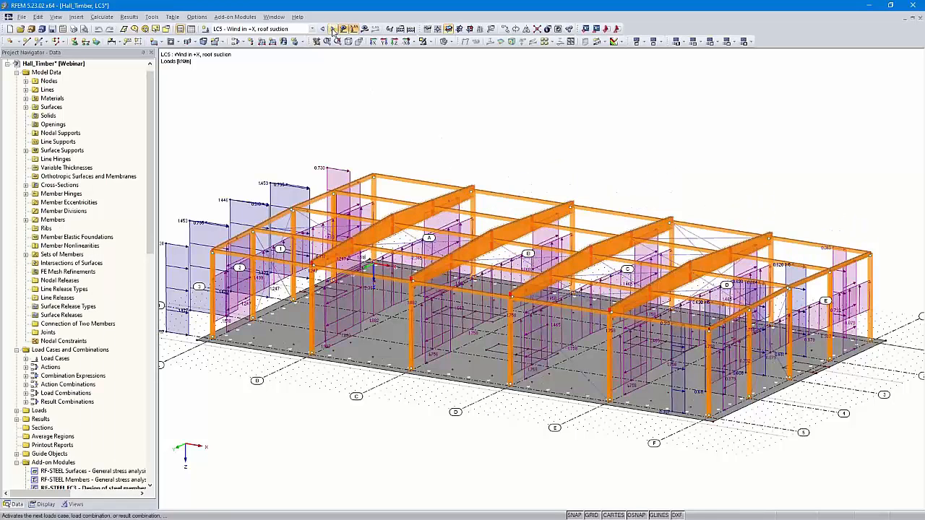
left_click(332, 29)
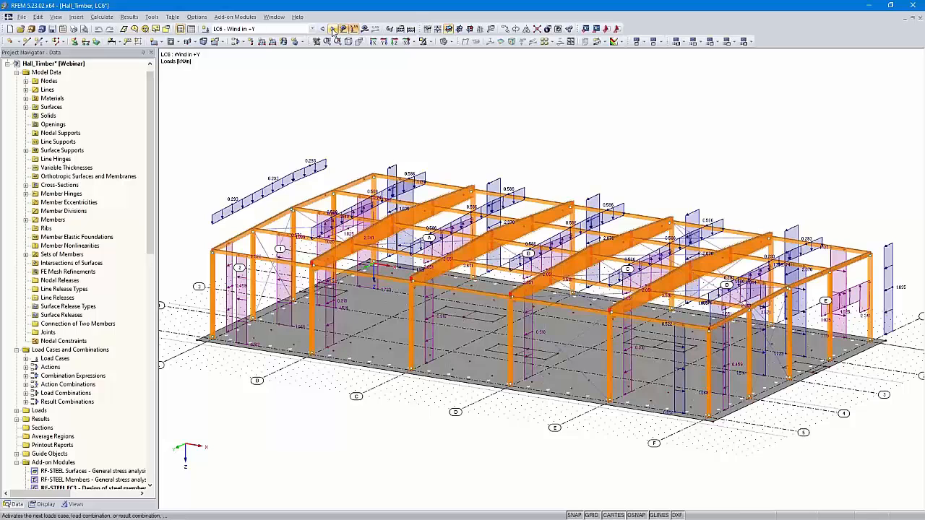
left_click(333, 30)
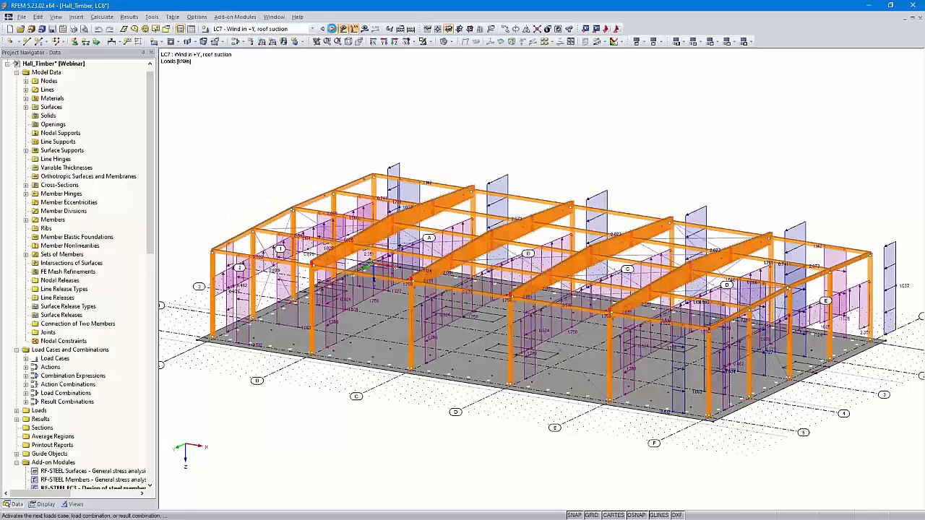
left_click(332, 30)
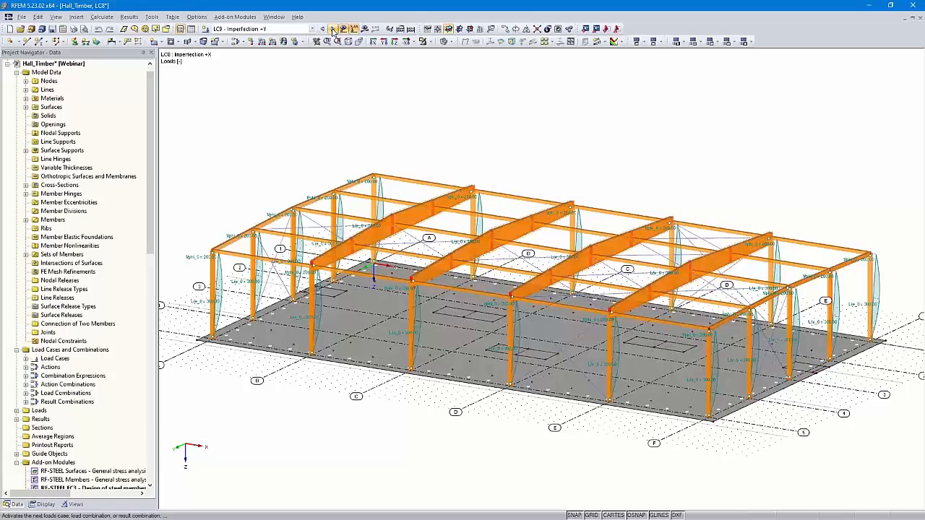
left_click(332, 30)
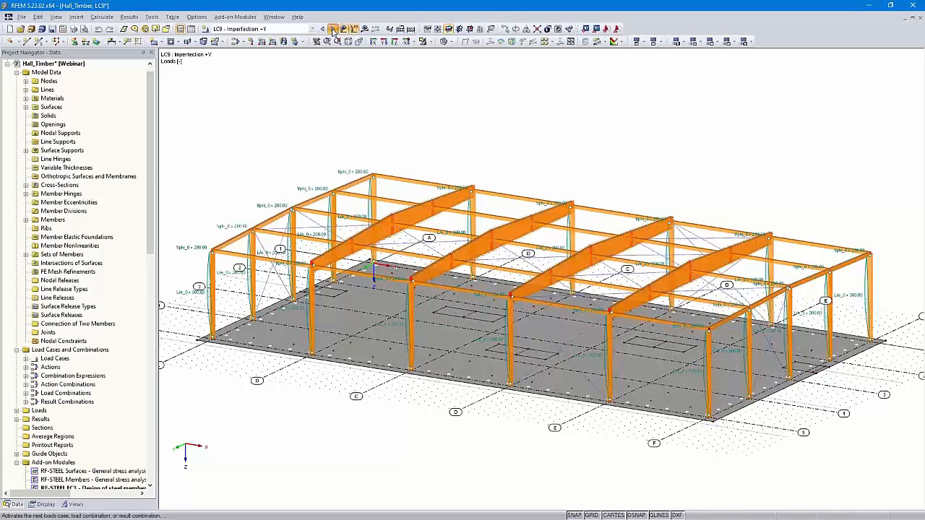
left_click(333, 29)
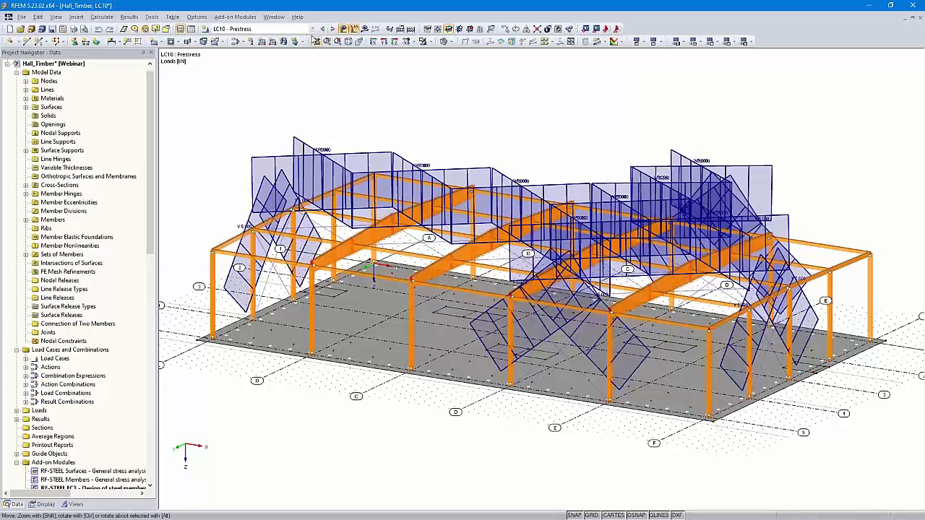
Browse the load and result combinations and display the RF-STEEL EC3 CA1 design results on the model.
left_click(312, 29)
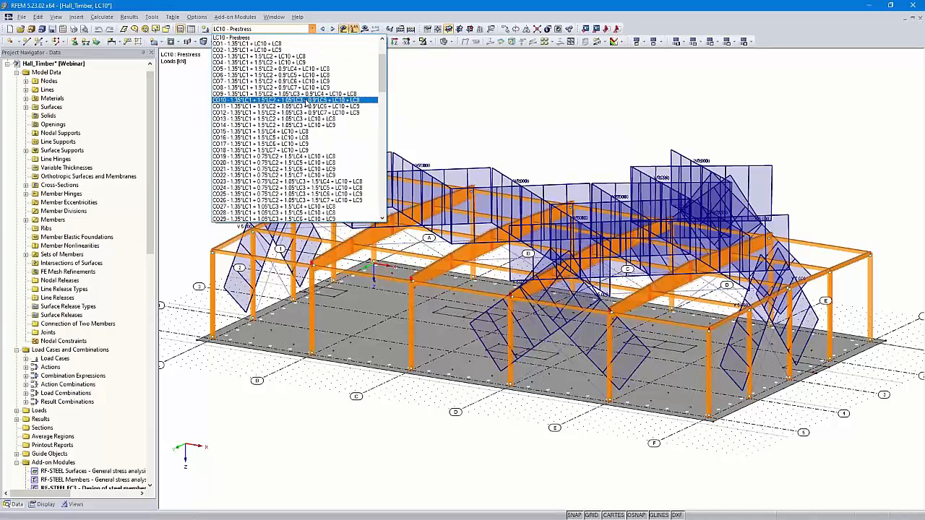
scroll(307, 103, "down", 10)
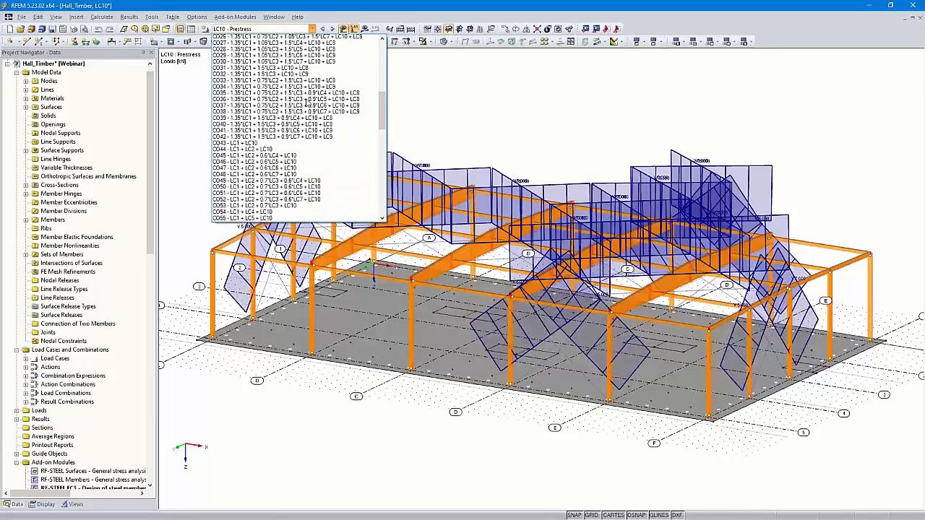
scroll(307, 103, "down", 13)
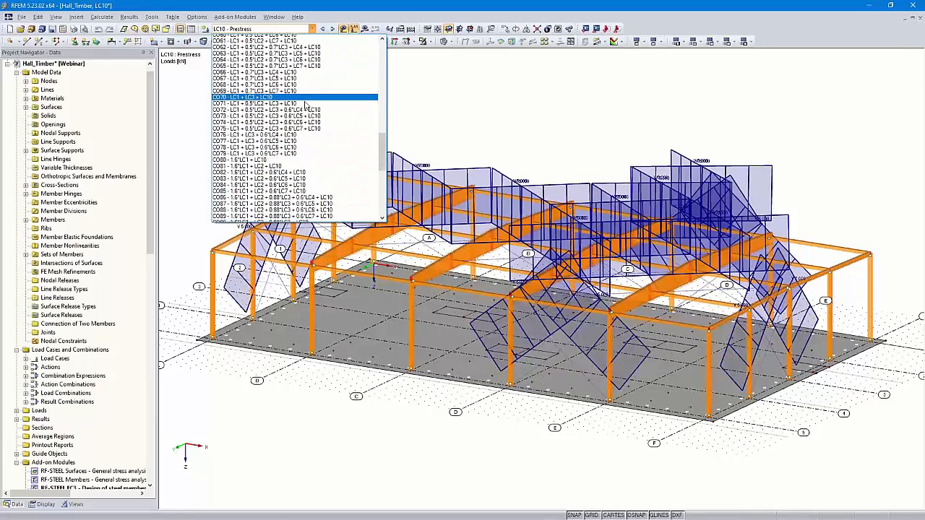
scroll(308, 113, "down", 7)
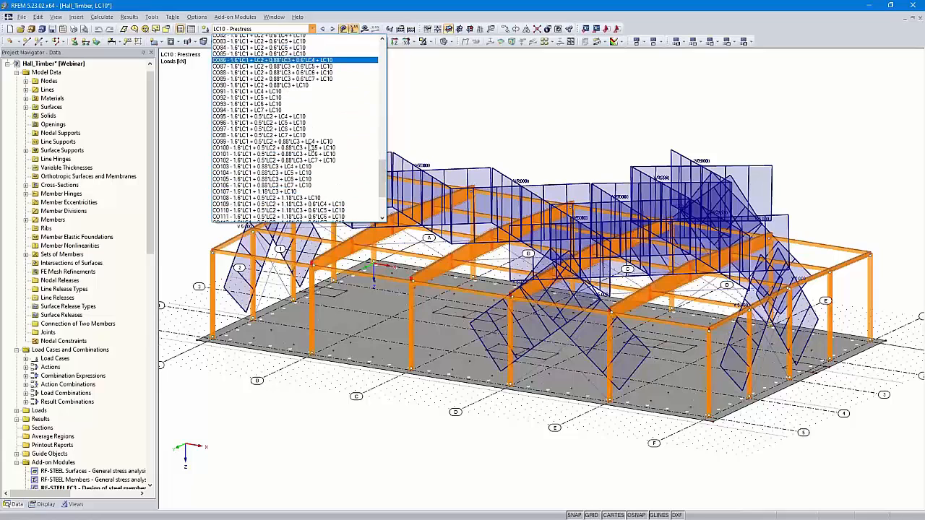
scroll(310, 147, "down", 3)
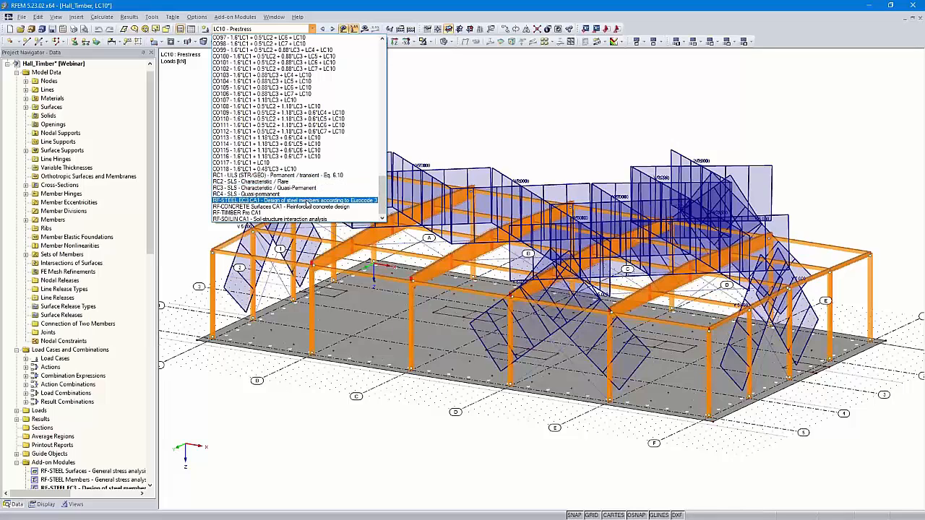
left_click(309, 202)
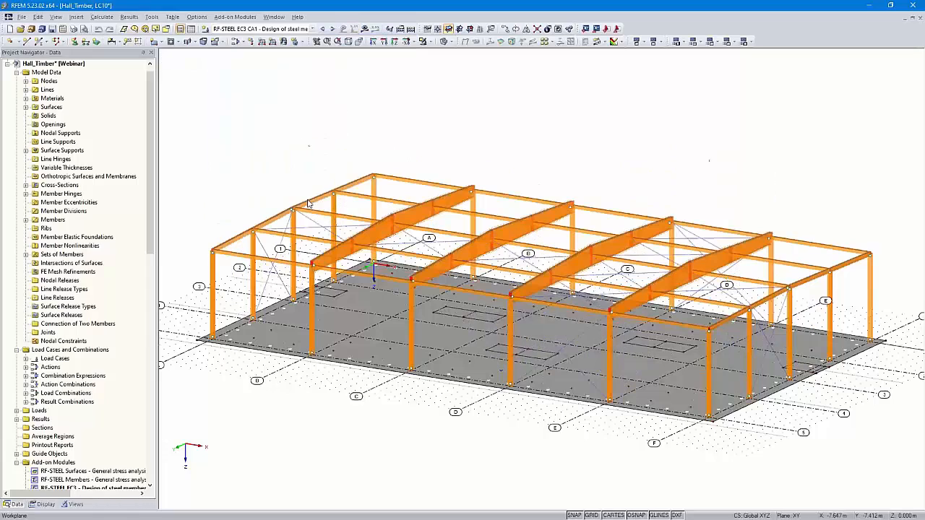
left_click(364, 30)
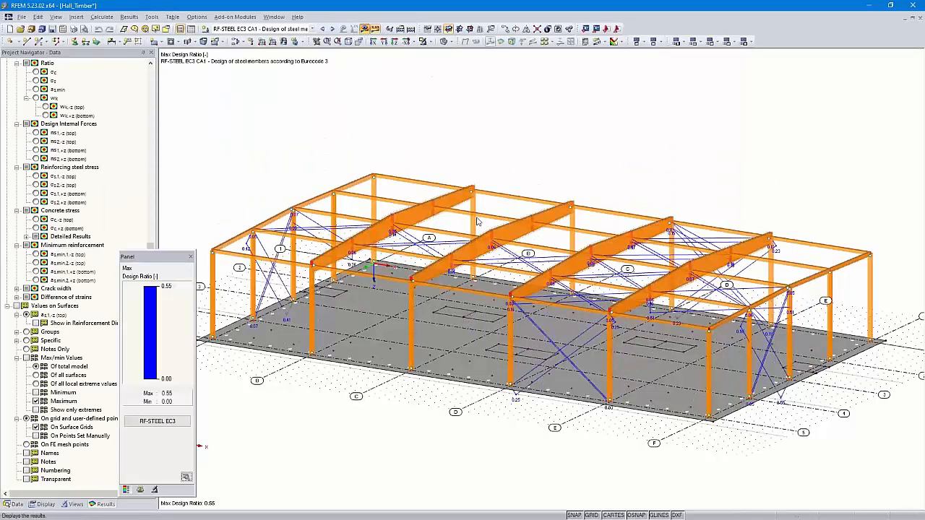
mouse_move(539, 261)
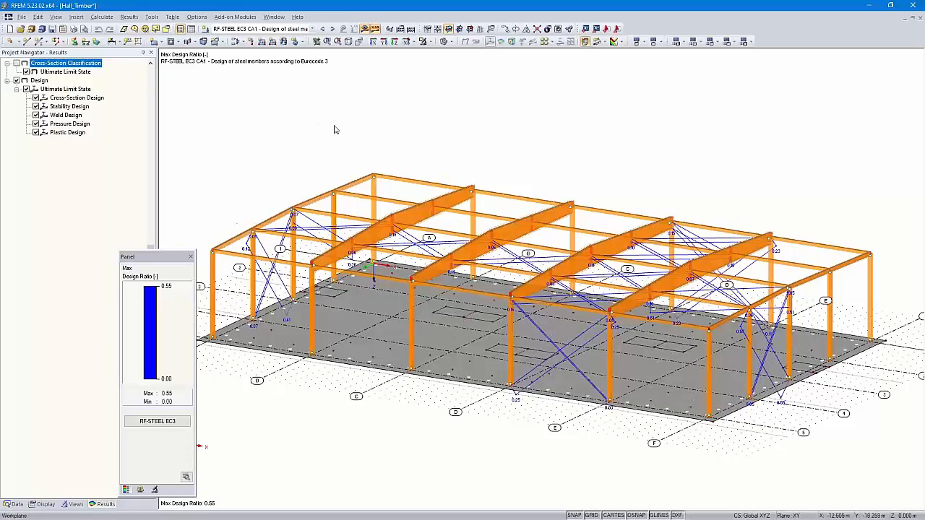
View the RF-CONCRETE Surfaces CA1 required reinforcement and the RF-TIMBER Pro CA1 design ratios, examining the roof beams up close.
left_click(333, 29)
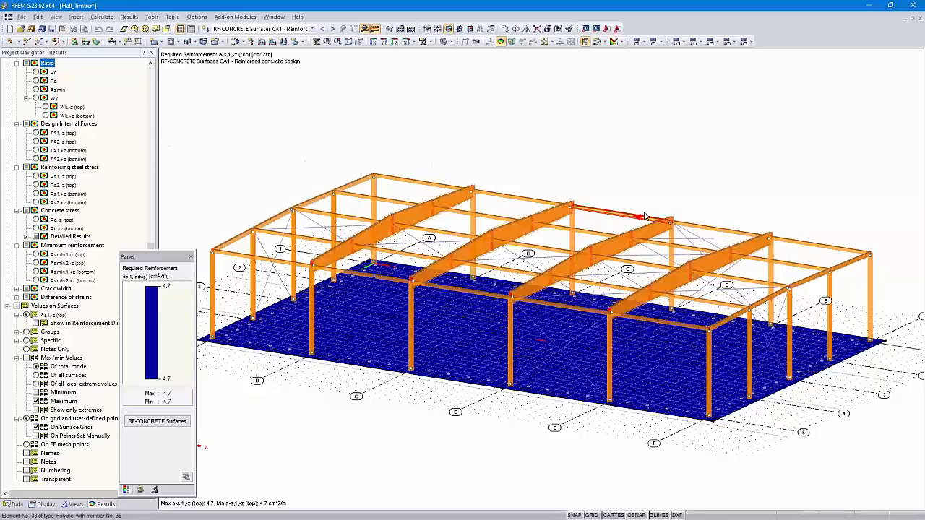
left_click(332, 29)
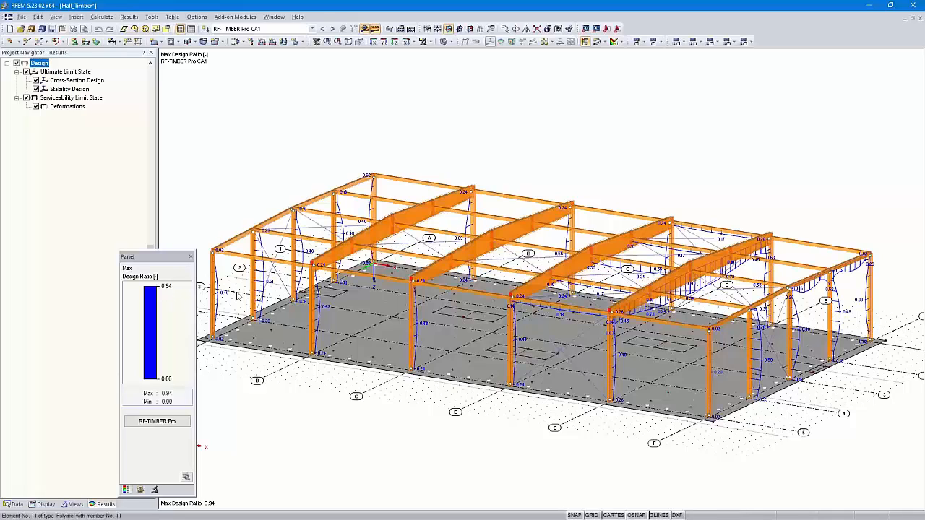
middle_click_drag(777, 311, 693, 281, "ctrl")
scroll(645, 285, "up", 5)
scroll(645, 286, "up", 5)
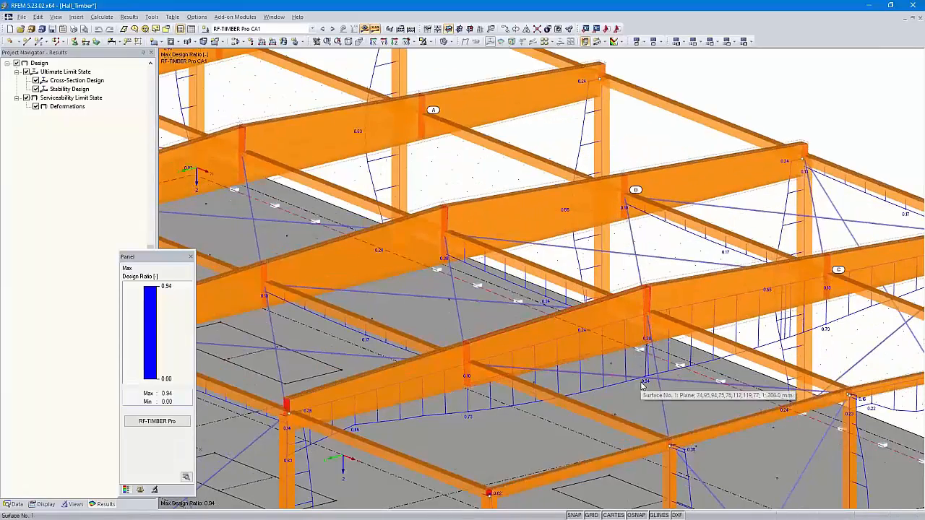
scroll(385, 114, "down", 6)
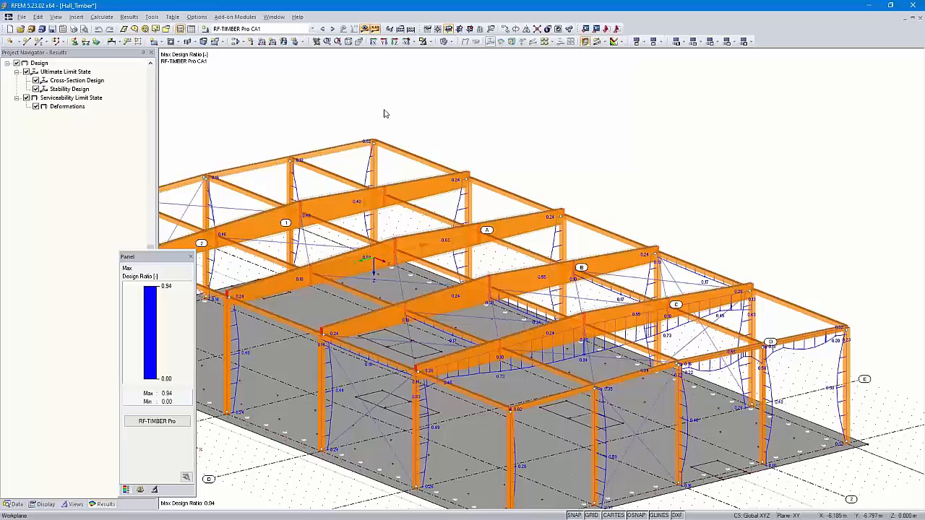
left_click(348, 42)
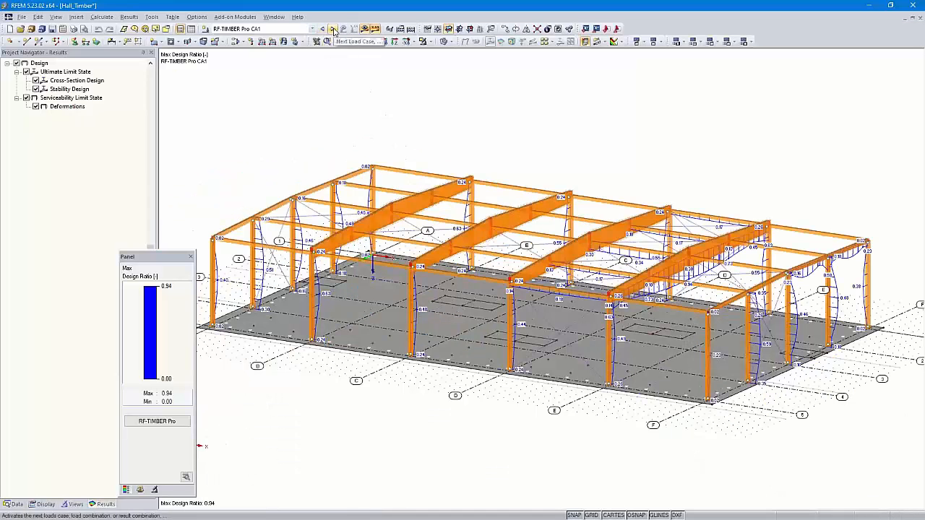
View the RF-SOILIN CA1 elastic foundation coefficients and return to the RF-TIMBER Pro CA1 results.
left_click(333, 30)
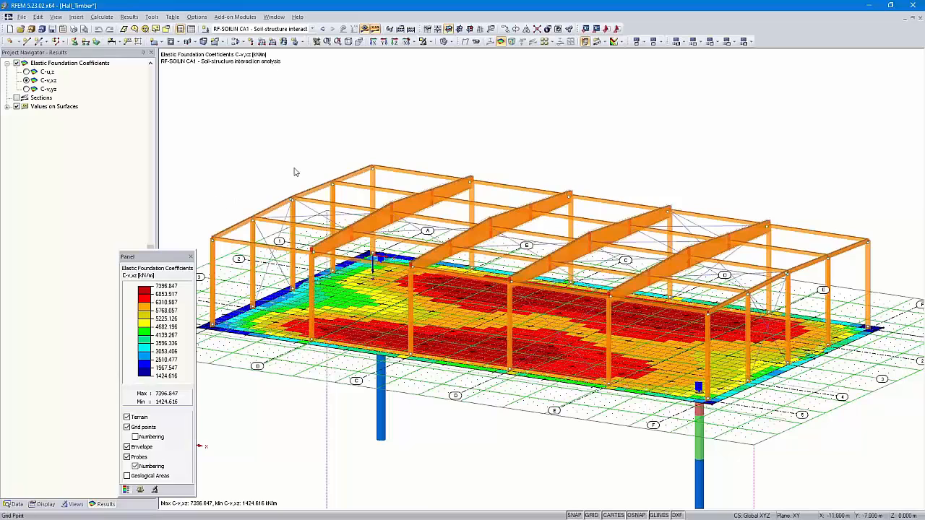
left_click(322, 29)
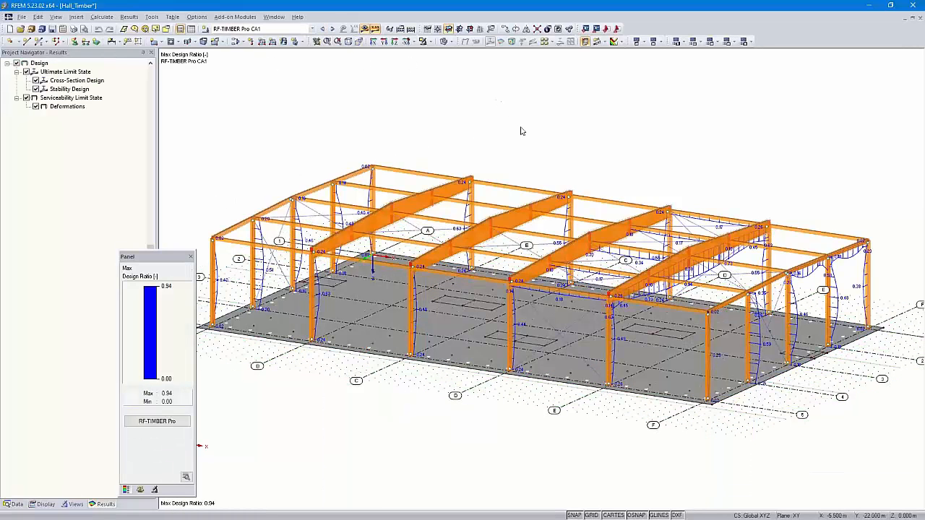
middle_click_drag(549, 147, 569, 153)
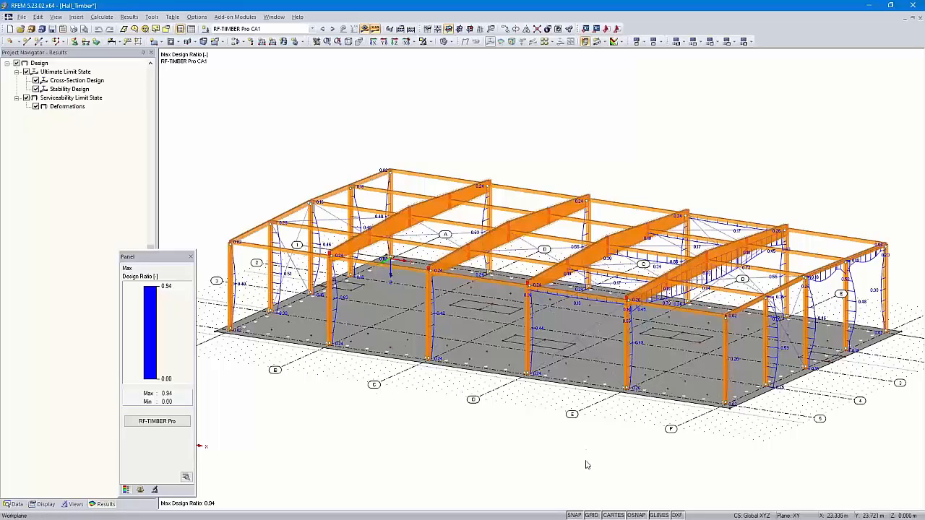
Switch to plan view and replace the dynamic grid size with 4 negative points in both directions and 32 positive points in direction 2.
left_click(395, 41)
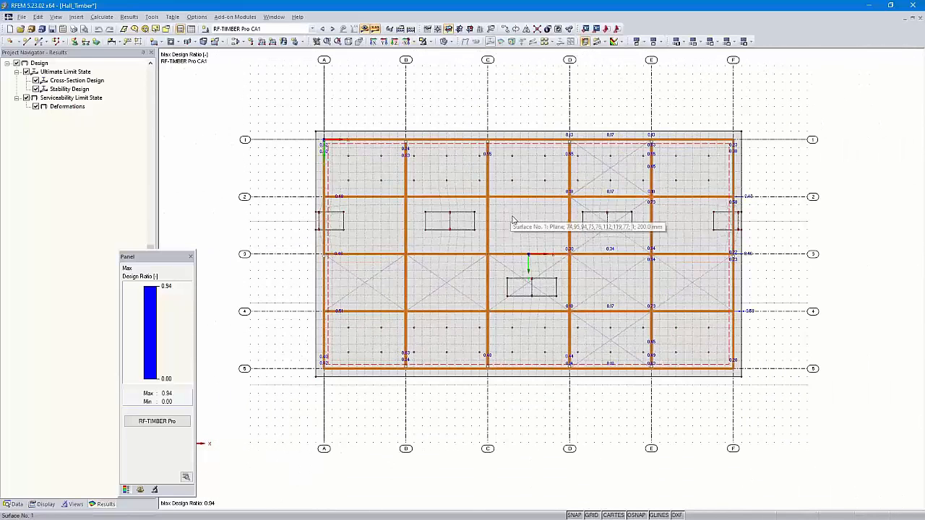
right_click(591, 515)
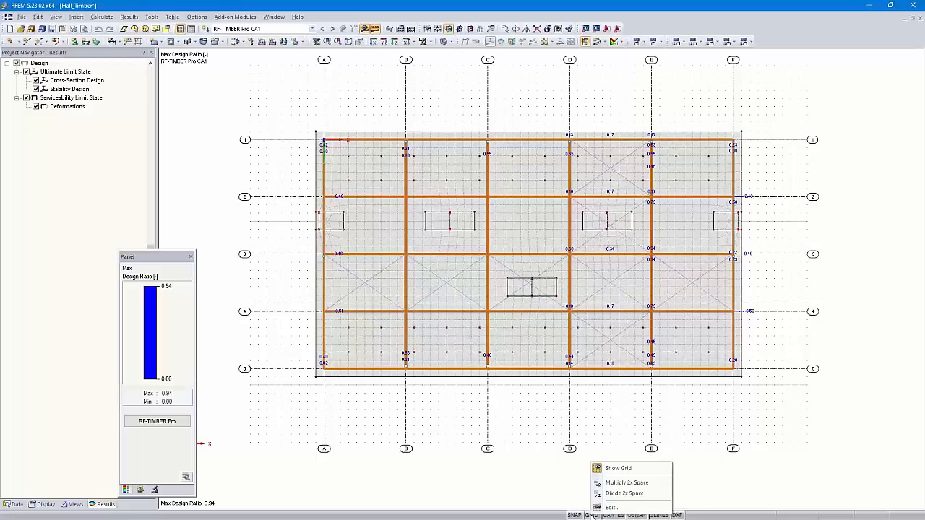
left_click(613, 508)
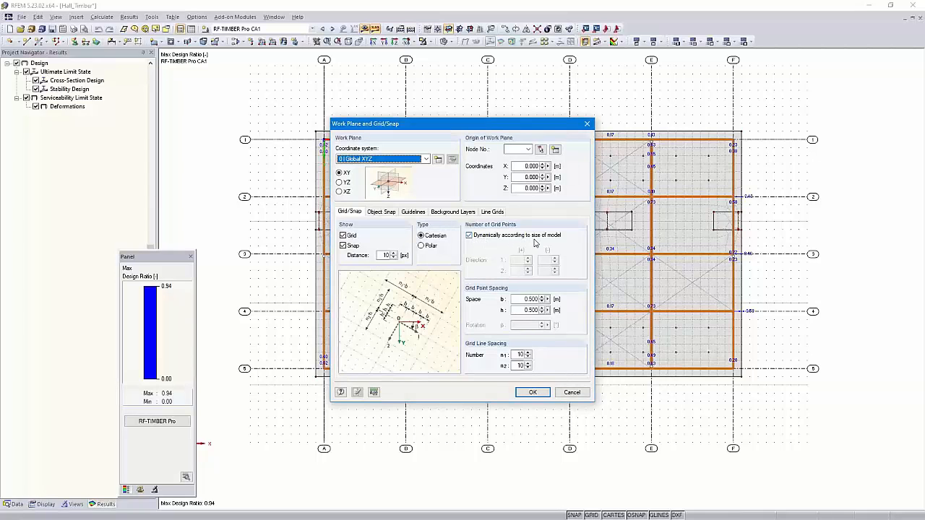
left_click(468, 236)
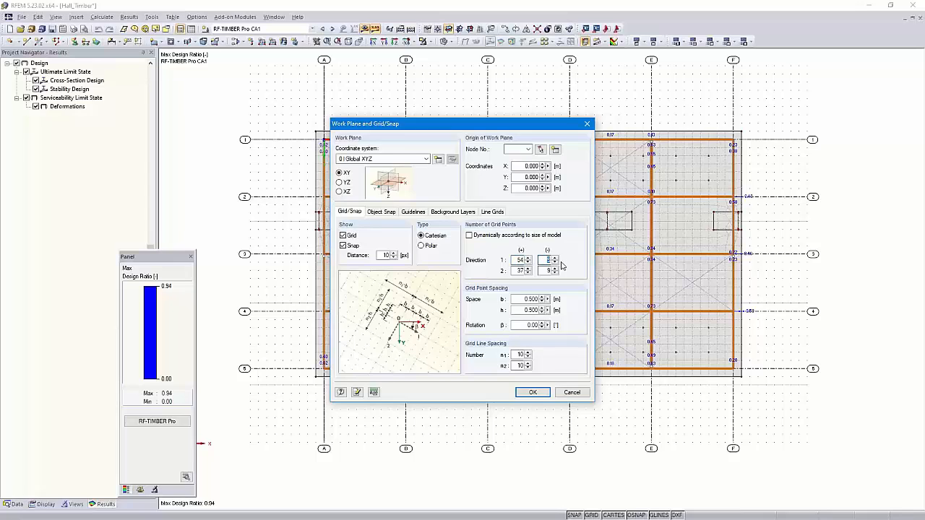
type("4")
key("Tab")
left_click_drag(520, 271, 530, 273)
type("33")
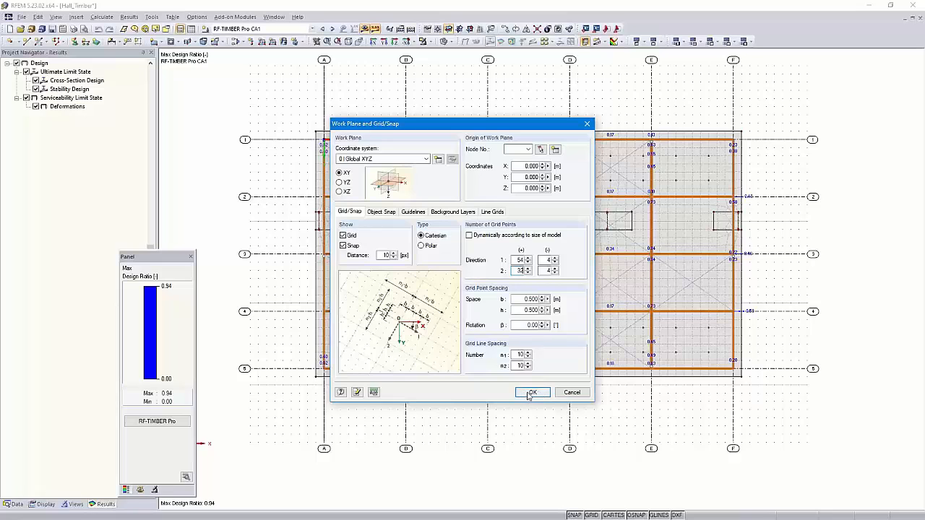
left_click(531, 393)
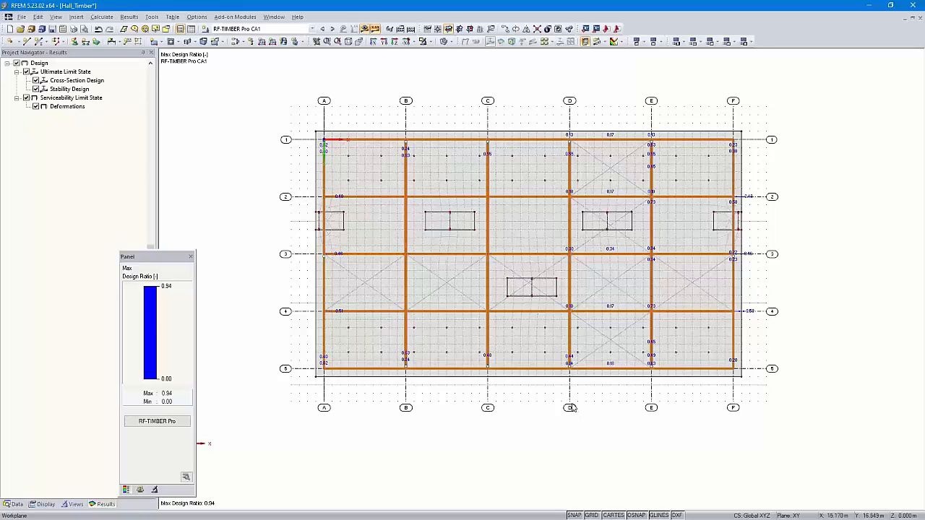
Hide the guidelines in the plan view through the display settings and show them again.
scroll(564, 387, "up", 3)
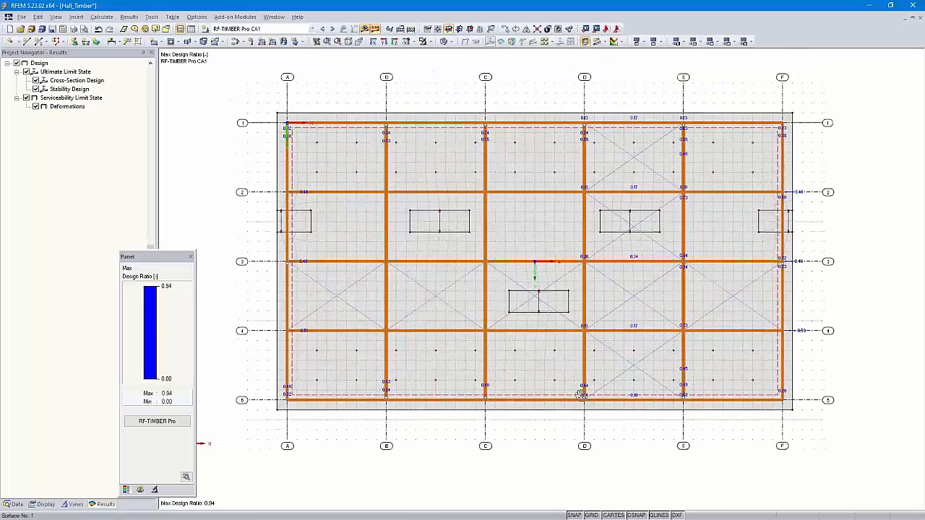
scroll(582, 401, "down", 1)
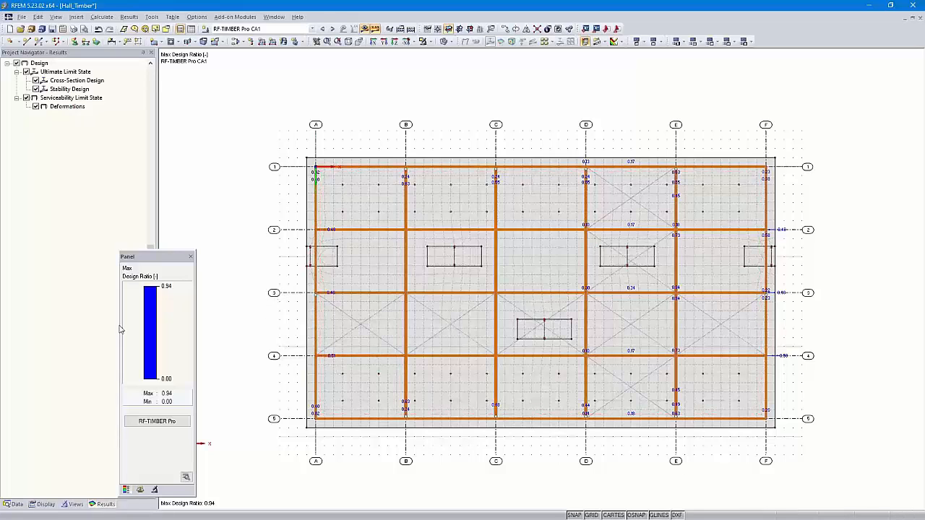
left_click(43, 504)
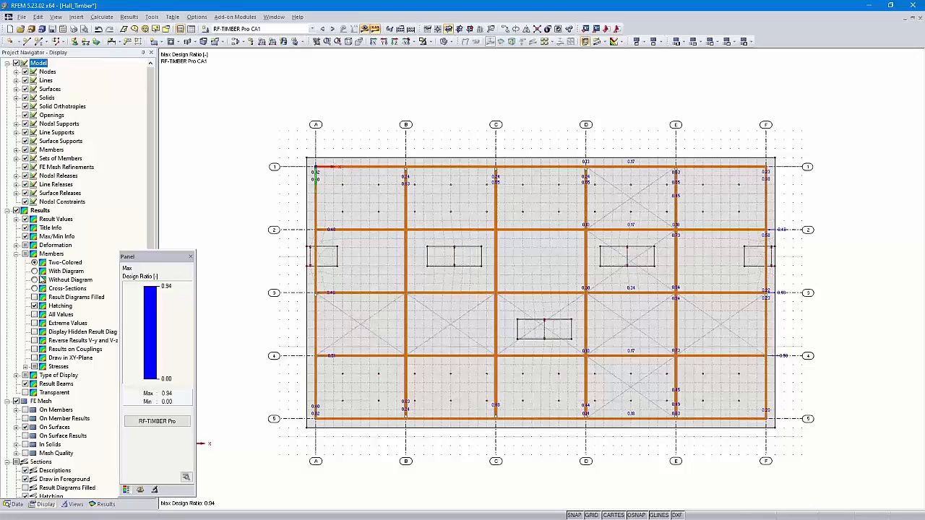
scroll(25, 218, "down", 12)
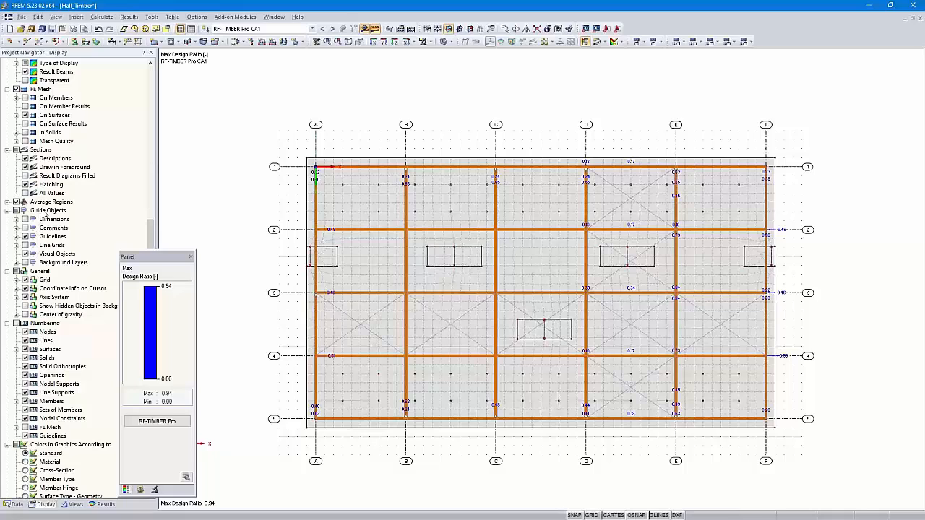
left_click(25, 237)
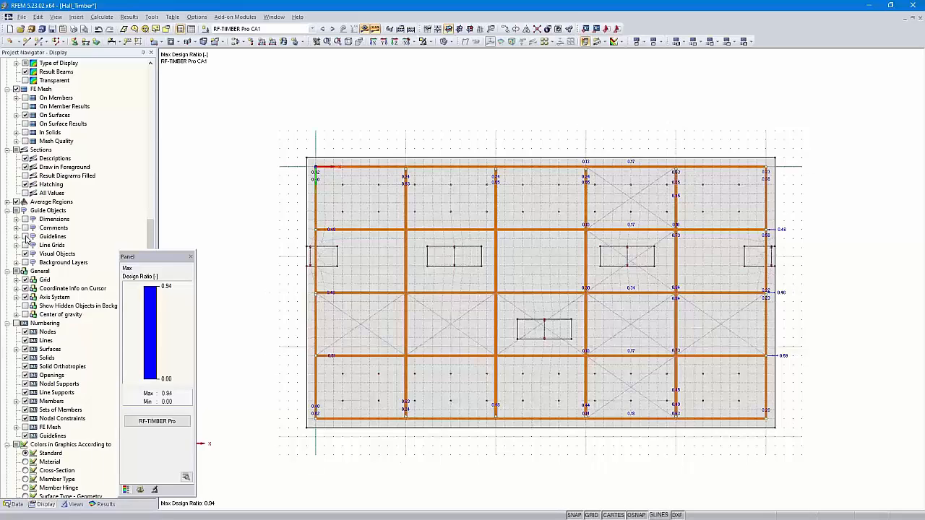
left_click(25, 236)
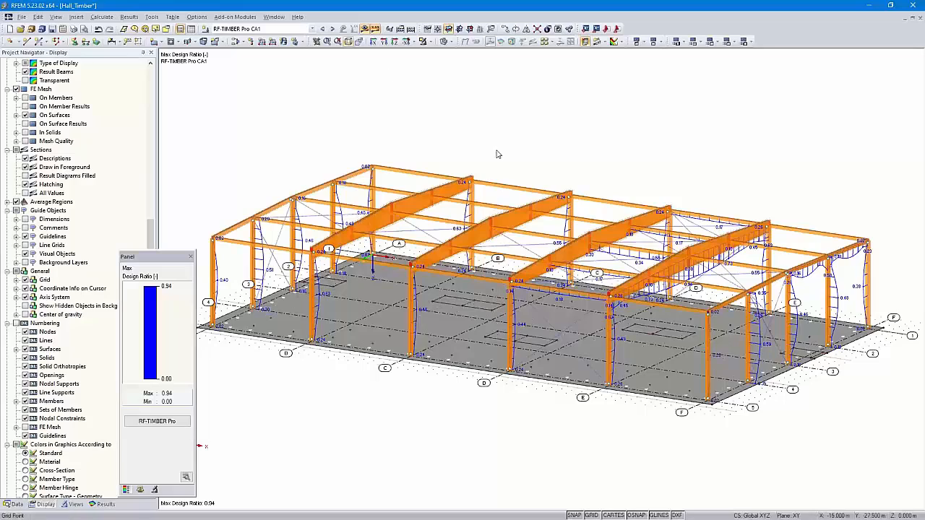
Window-select the hall's frame in a side view, limit visibility to the selected objects, and return to the isometric view with the selection cleared.
middle_click_drag(673, 455, 793, 403, "ctrl")
left_click_drag(833, 210, 228, 295)
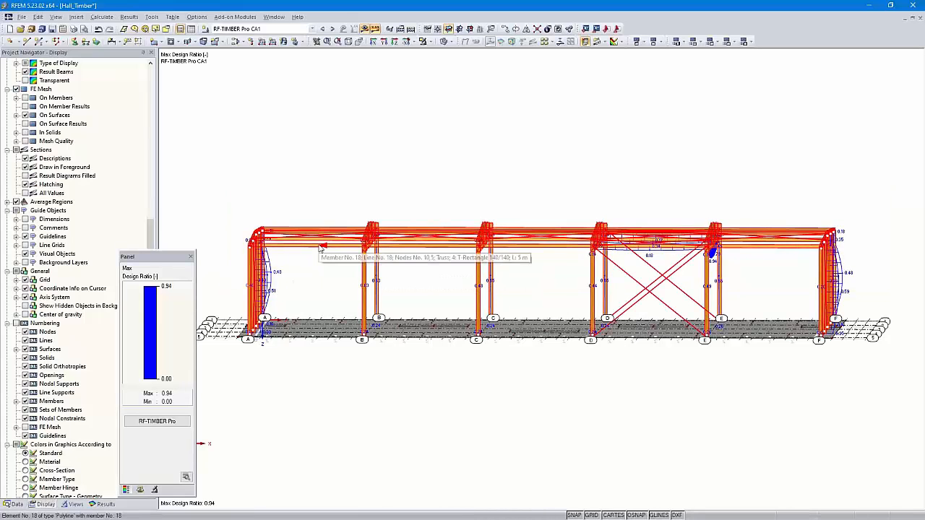
right_click(321, 249)
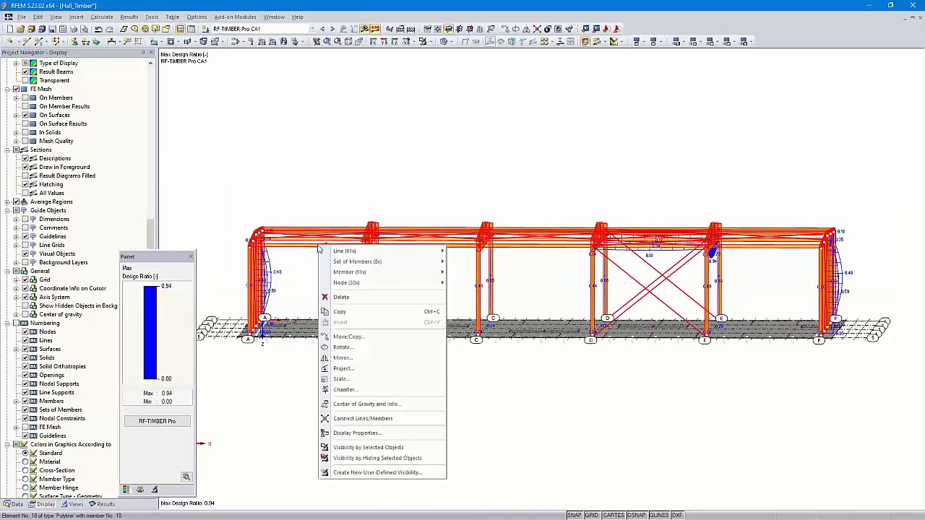
left_click(376, 448)
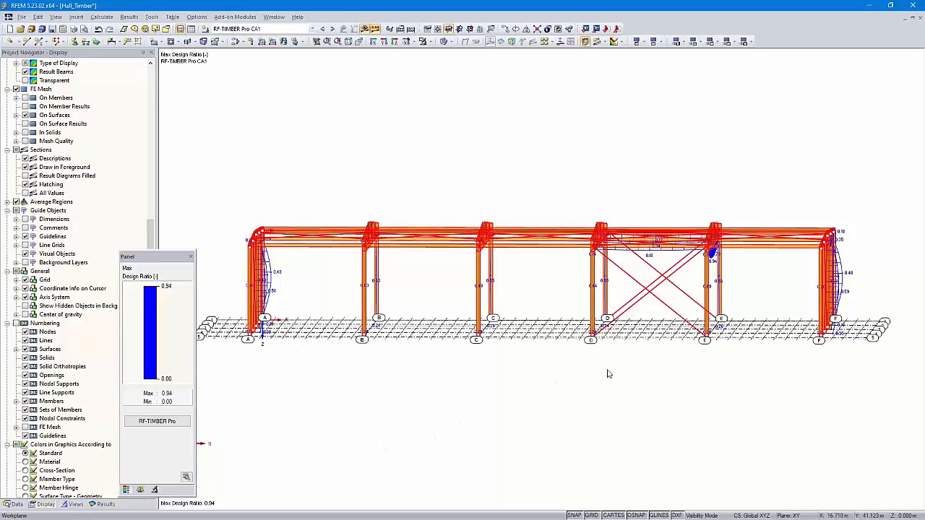
middle_click_drag(605, 373, 549, 407, "ctrl")
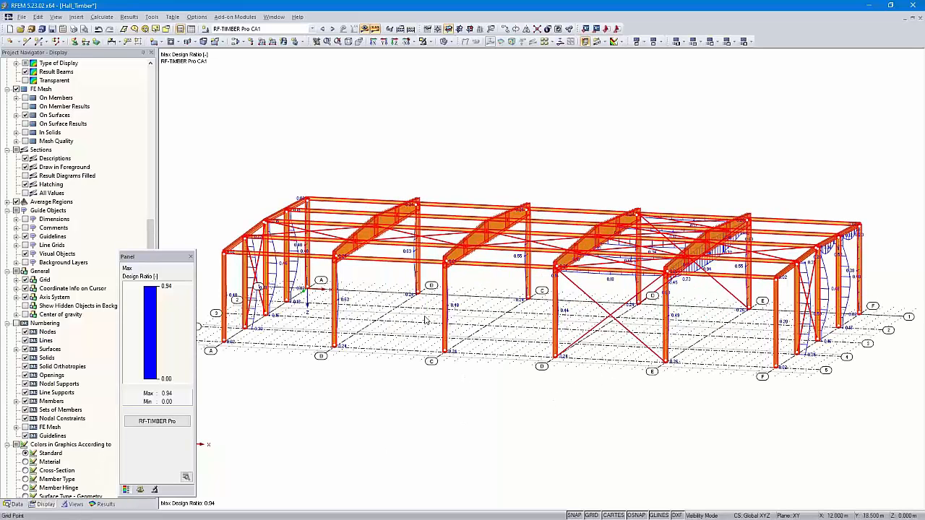
left_click(348, 42)
left_click(527, 109)
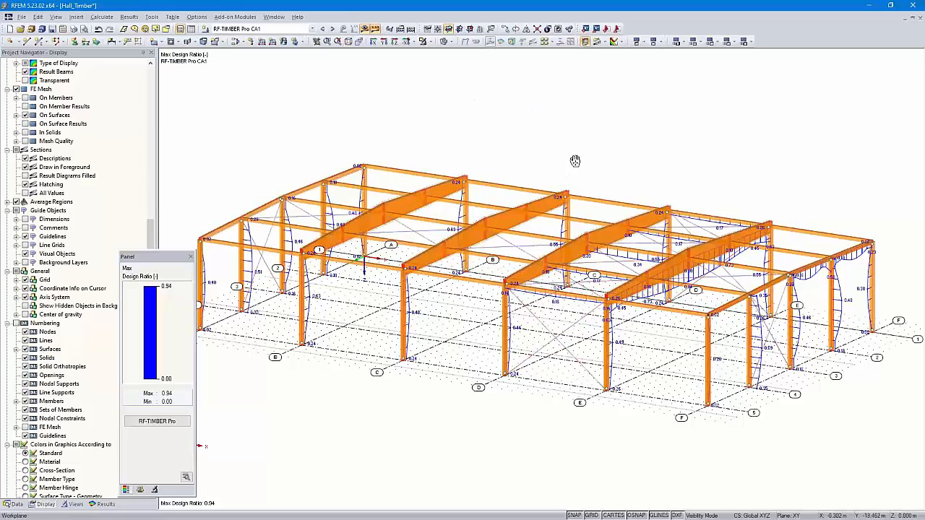
middle_click_drag(574, 161, 594, 163)
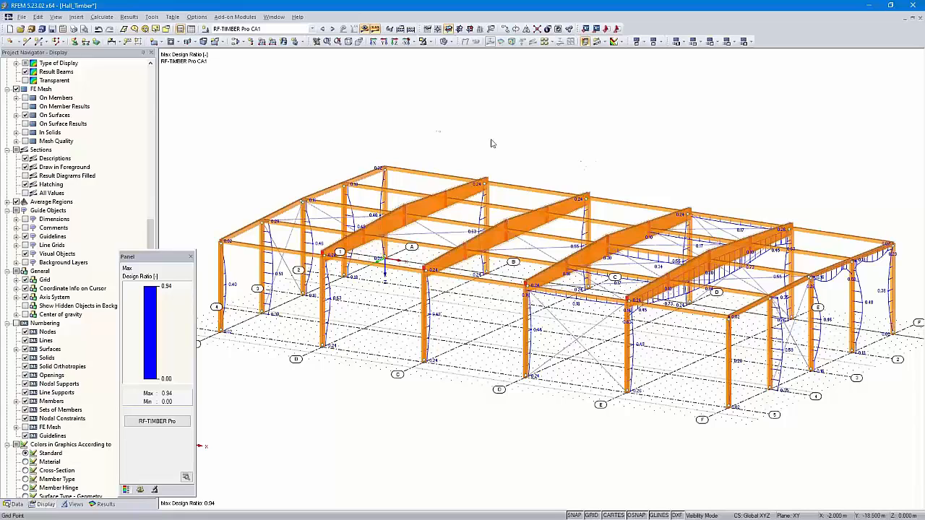
Send the current graphic to a new printout report at 50% page height, using the template "Input data and reduced results".
left_click(74, 28)
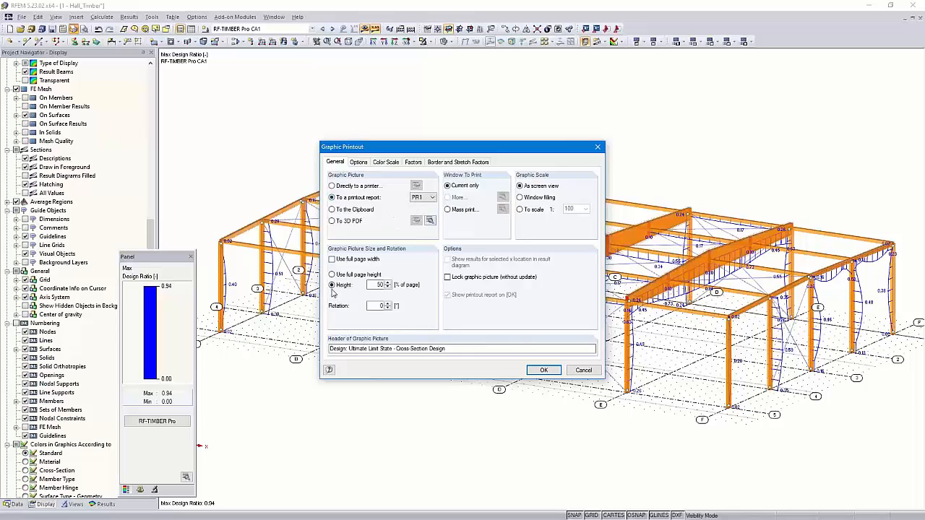
double_click(377, 285)
left_click(538, 369)
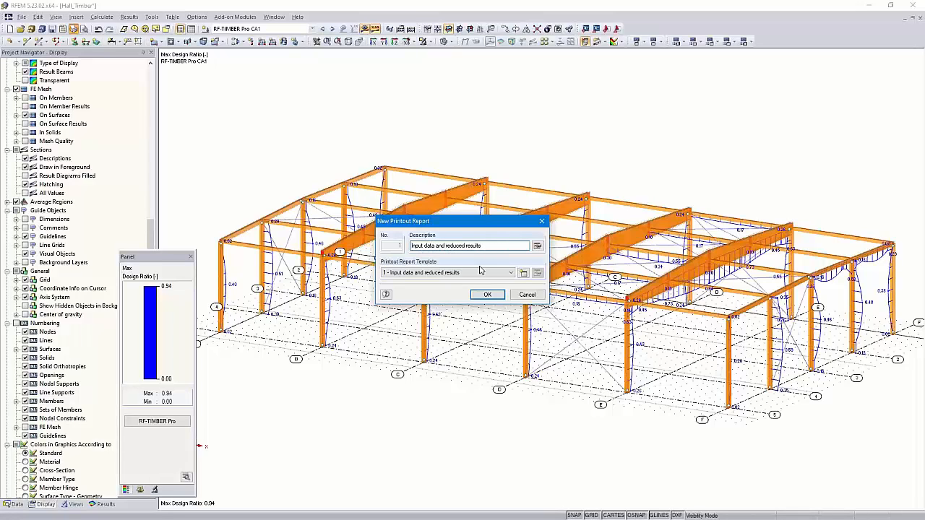
left_click(510, 273)
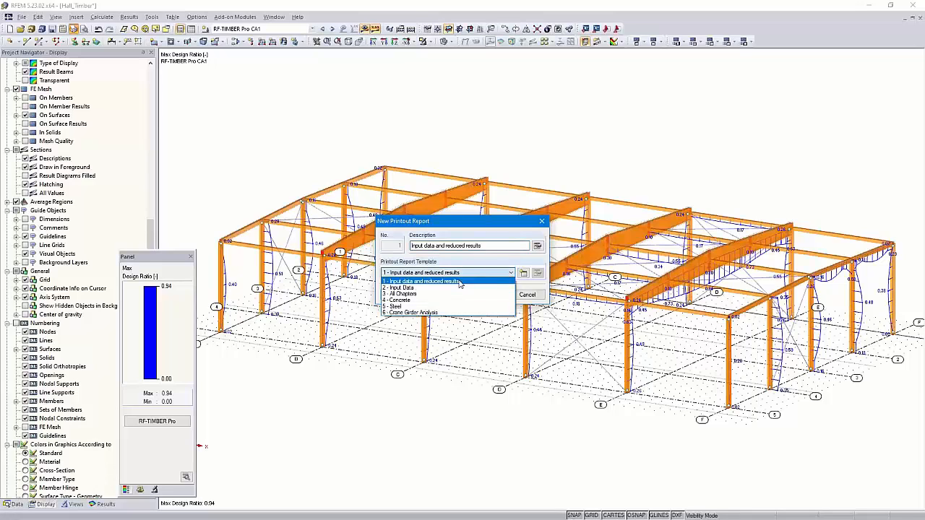
left_click(481, 264)
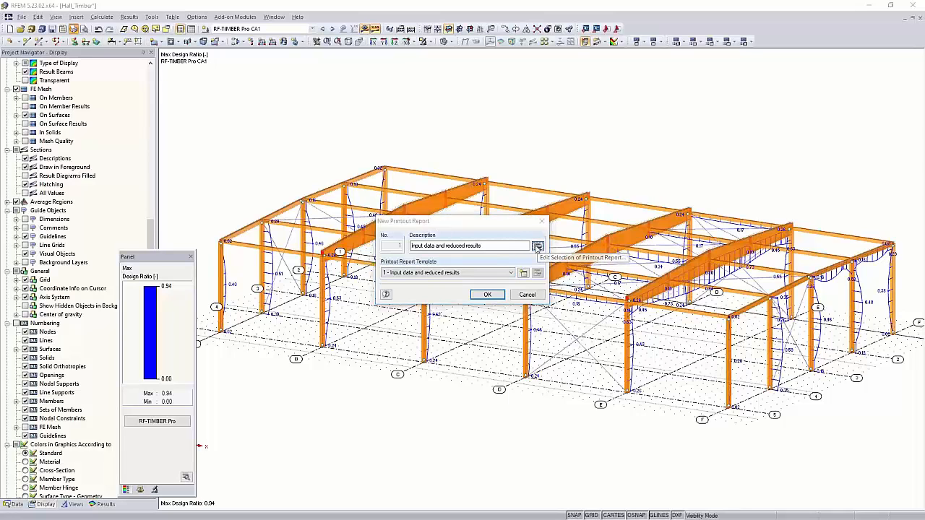
Exclude the RFEM, RF-STEEL EC3 and RF-SOILIN data from the report selection and create the printout report.
left_click(537, 246)
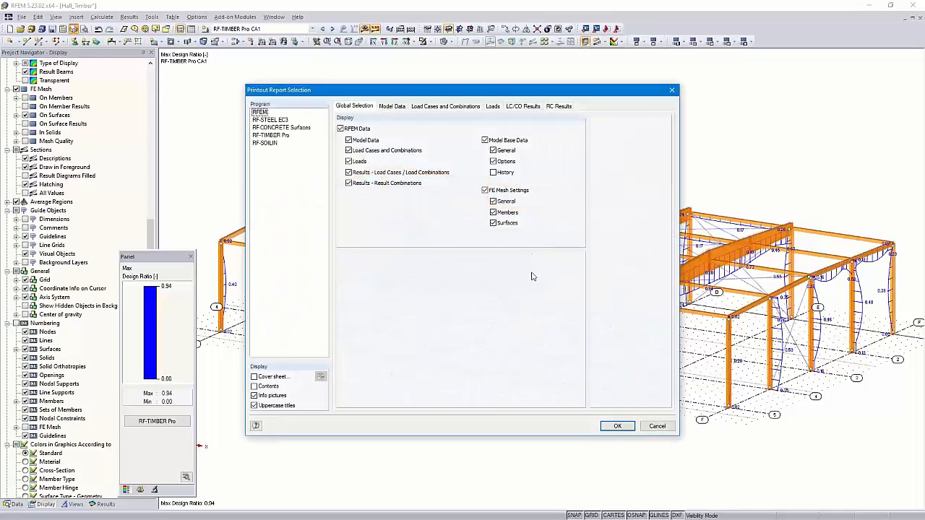
left_click(340, 129)
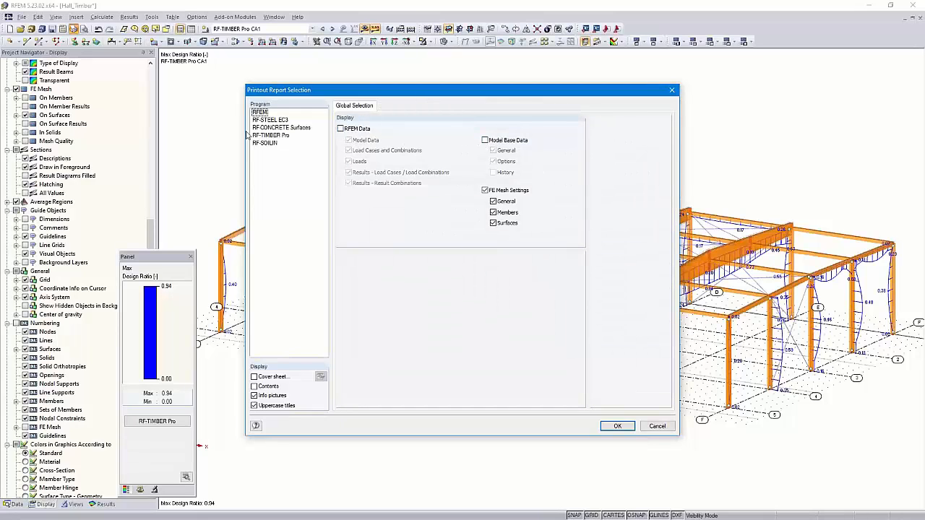
left_click(277, 120)
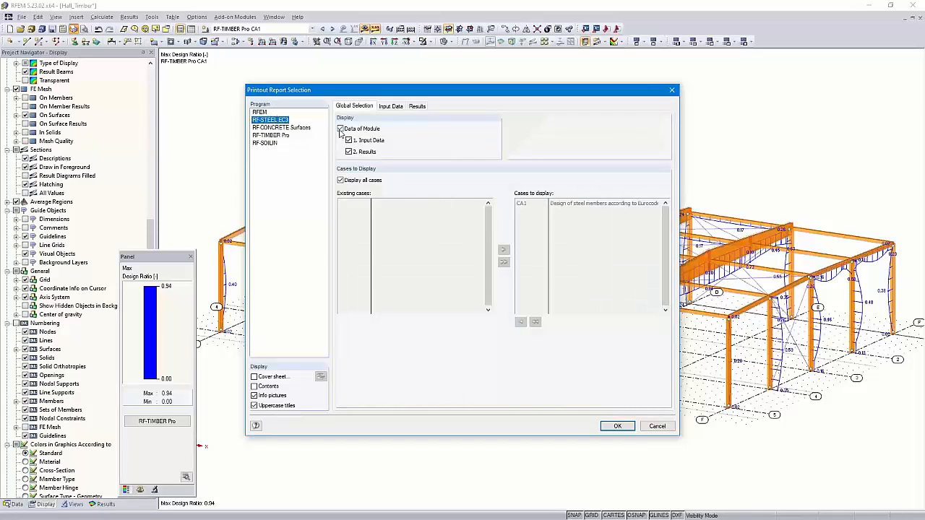
left_click(341, 129)
left_click(286, 129)
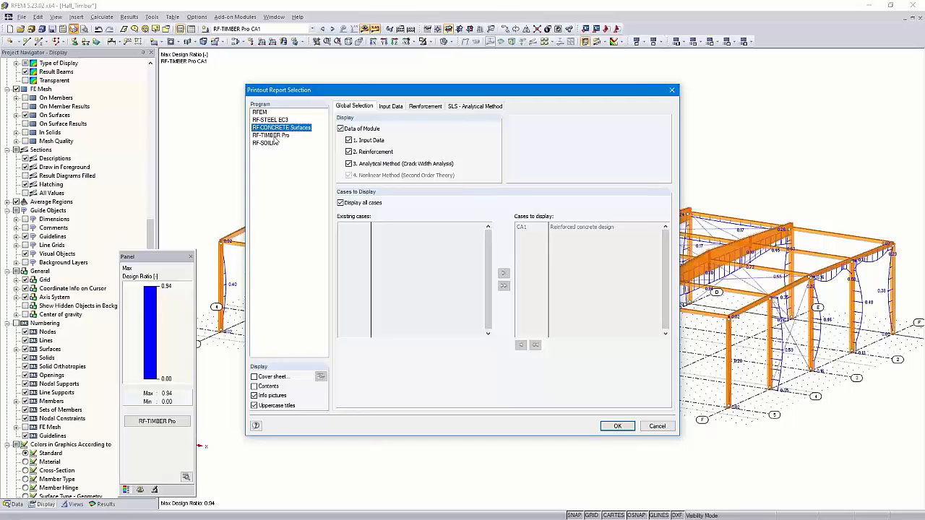
left_click(272, 136)
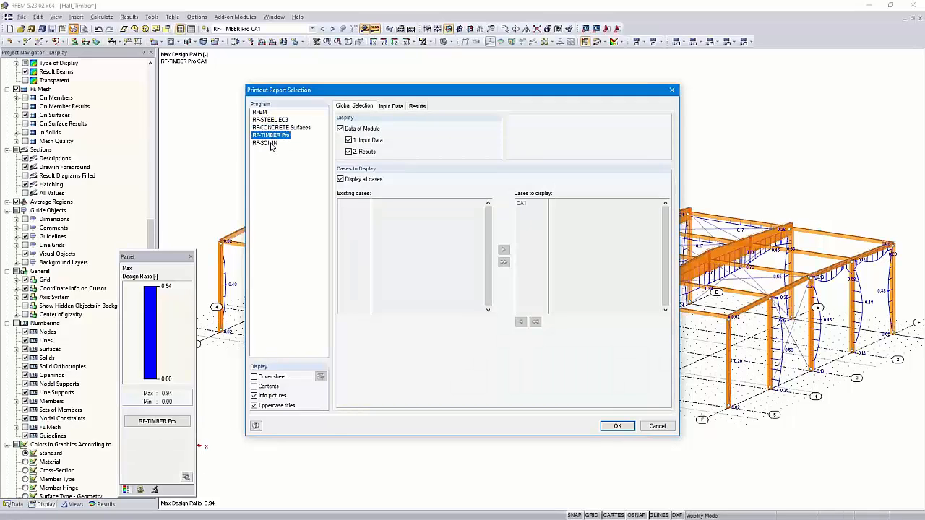
left_click(271, 144)
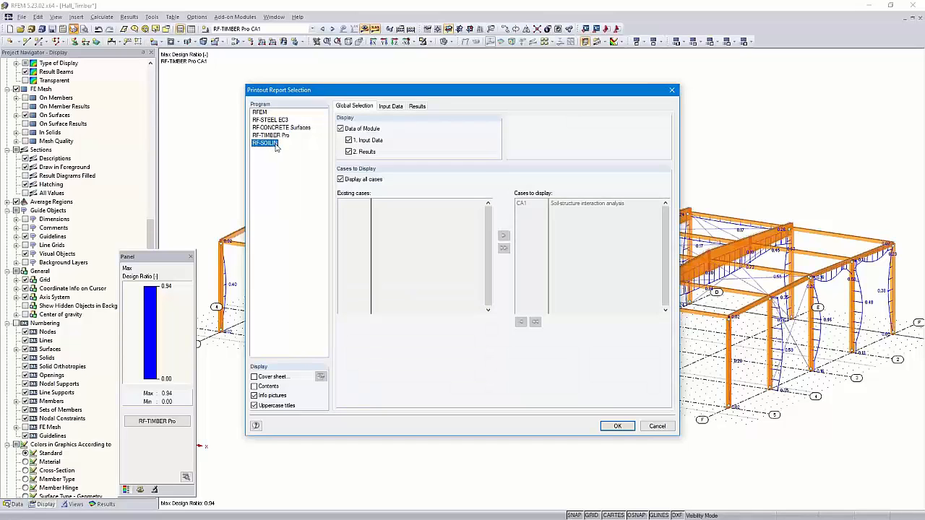
left_click(342, 129)
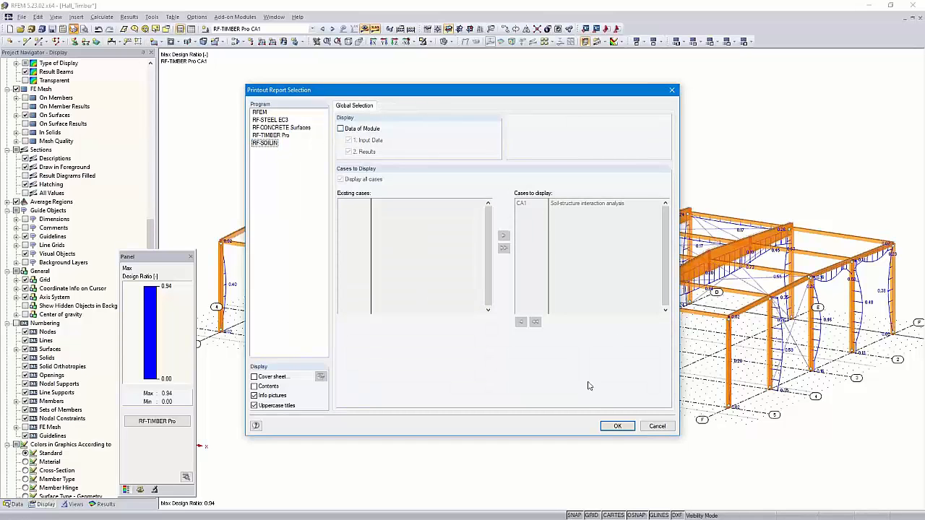
left_click(617, 425)
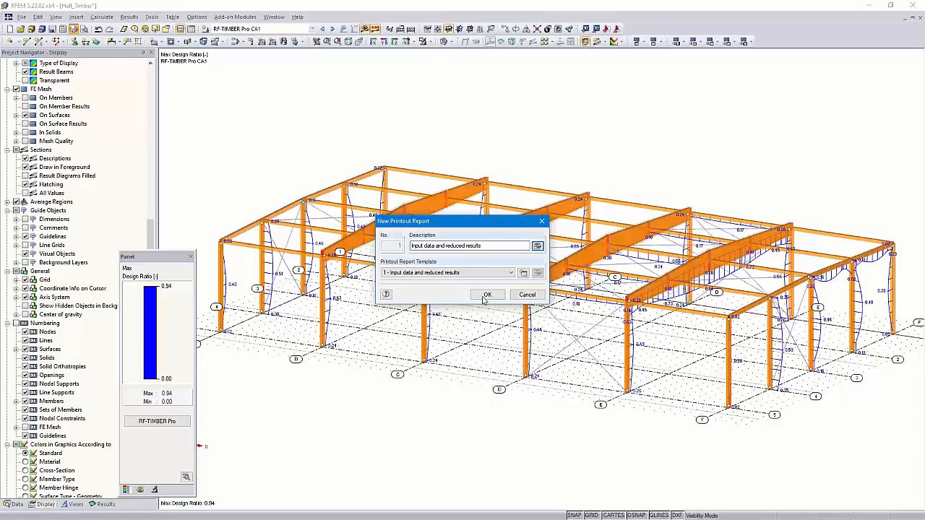
left_click(478, 294)
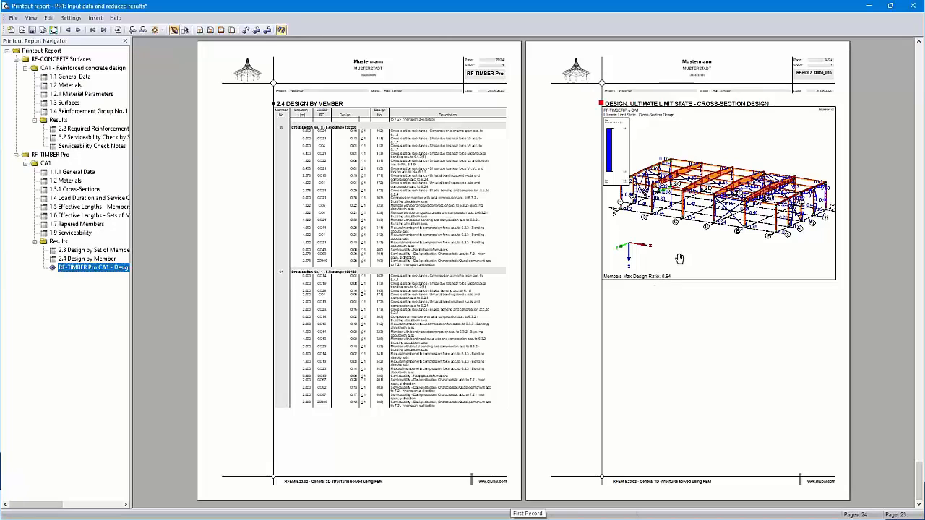
Set the report's cross-section design picture to full page height and rotate it sideways to run along the page.
left_click(703, 228)
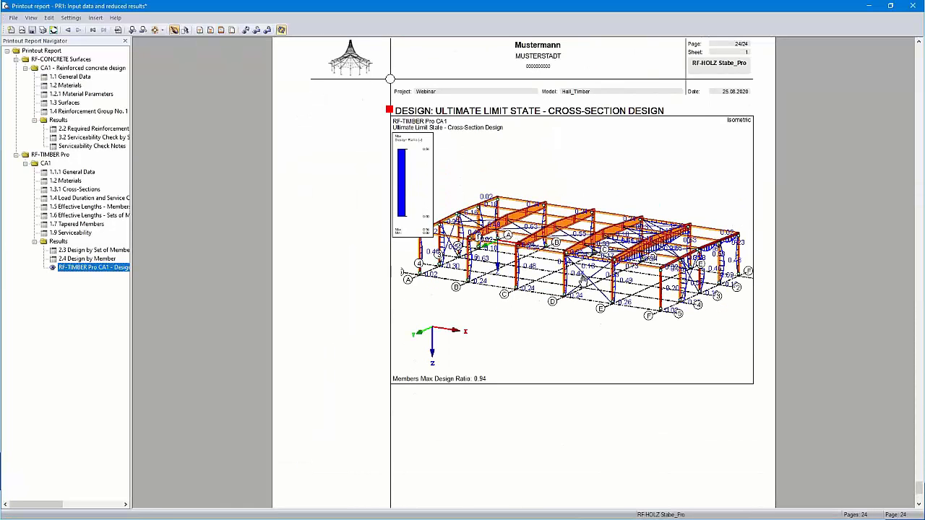
left_click(597, 275)
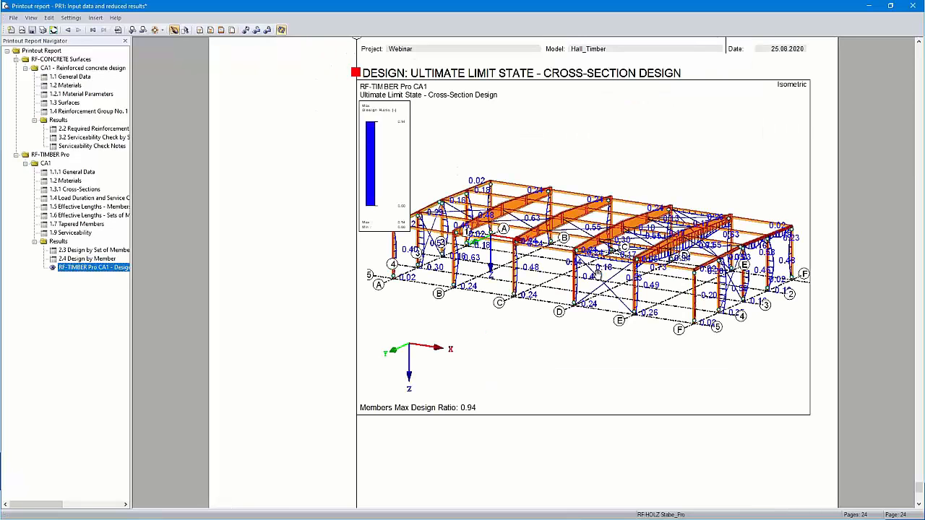
right_click(589, 215)
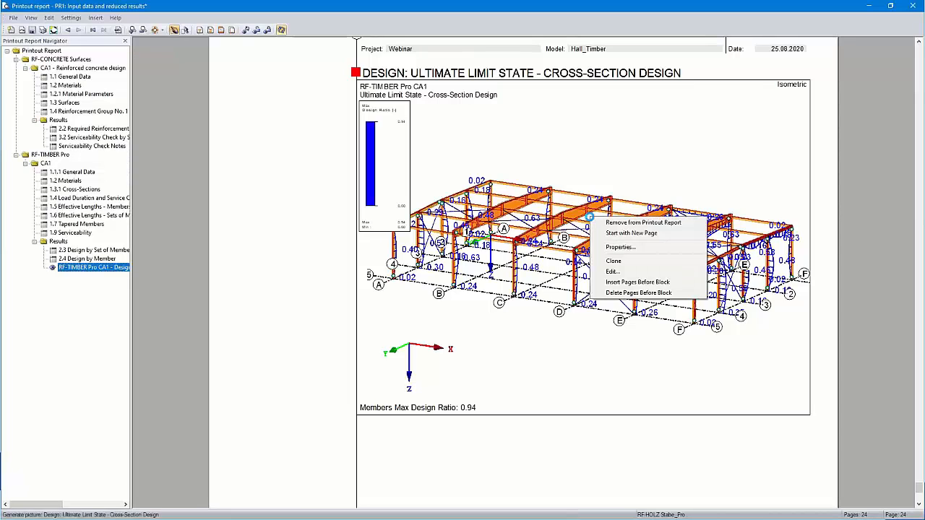
left_click(620, 247)
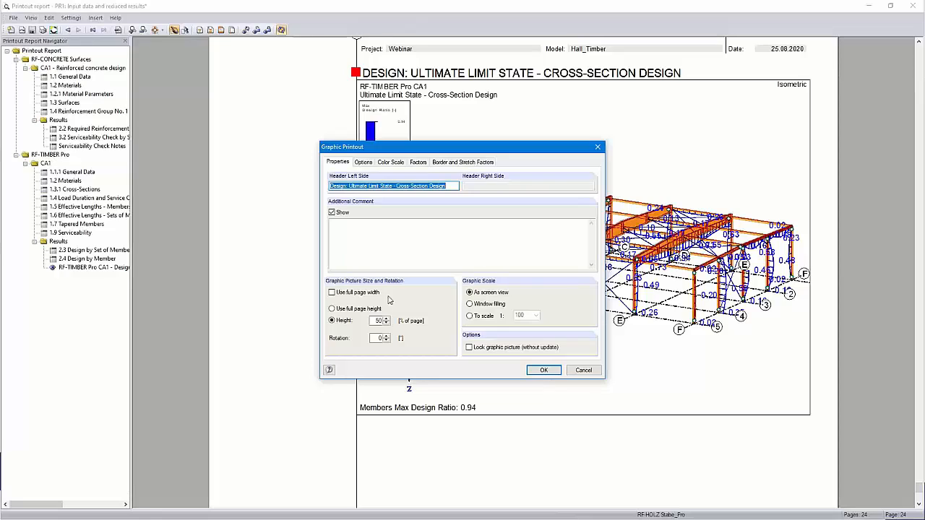
left_click(332, 308)
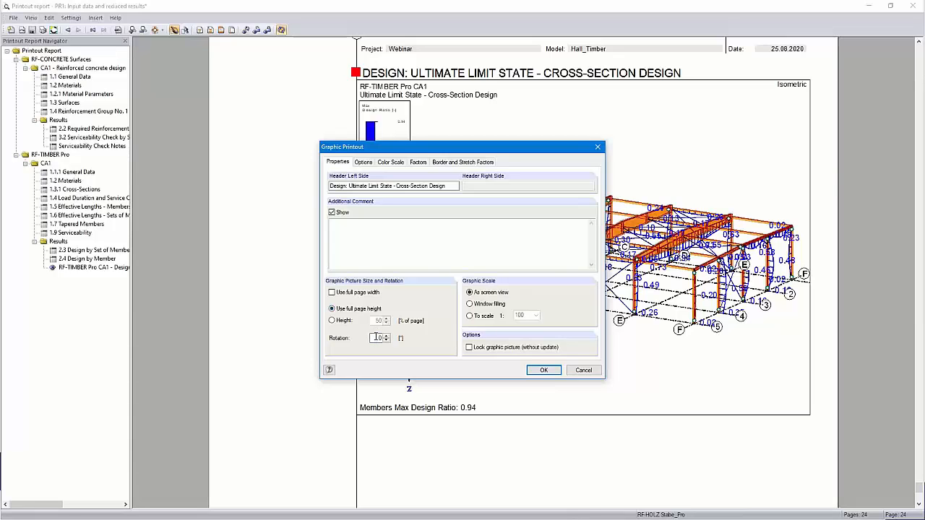
left_click(541, 369)
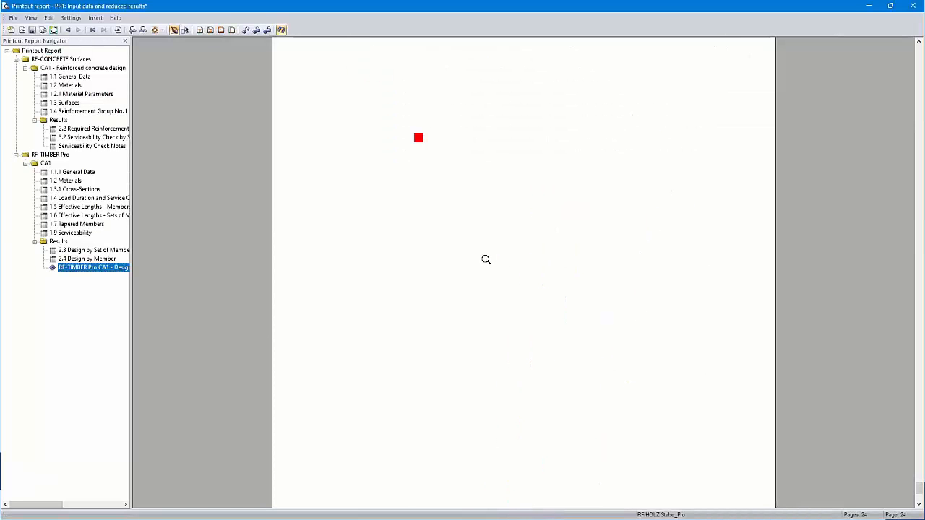
scroll(485, 260, "down", 3)
scroll(485, 259, "up", 1)
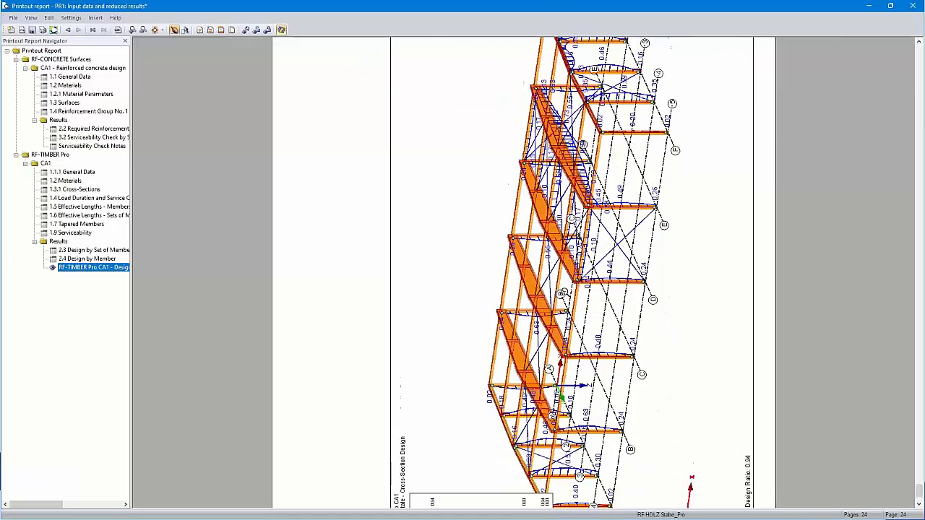
scroll(485, 260, "up", 1)
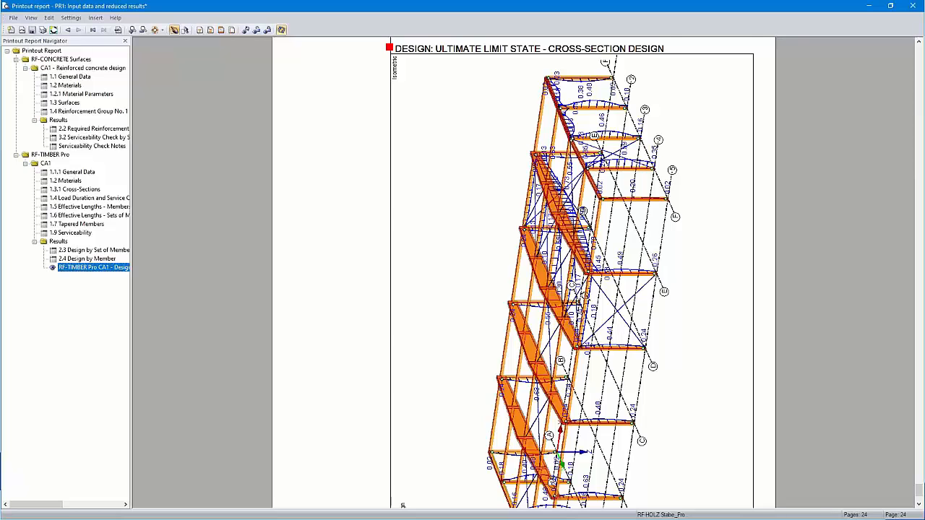
Edit the report's cross-section design picture in the model, switch the member results display to Cross-Sections, and return to the report.
right_click(561, 284)
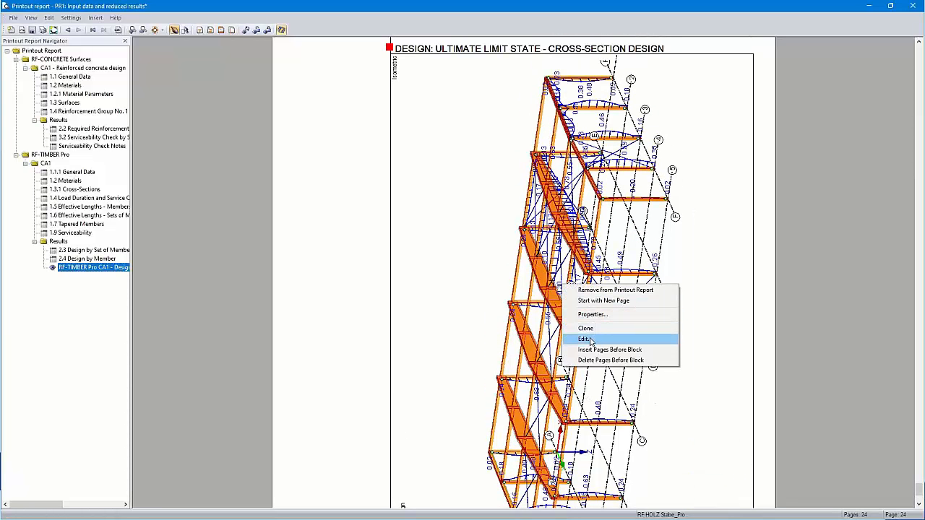
left_click(592, 341)
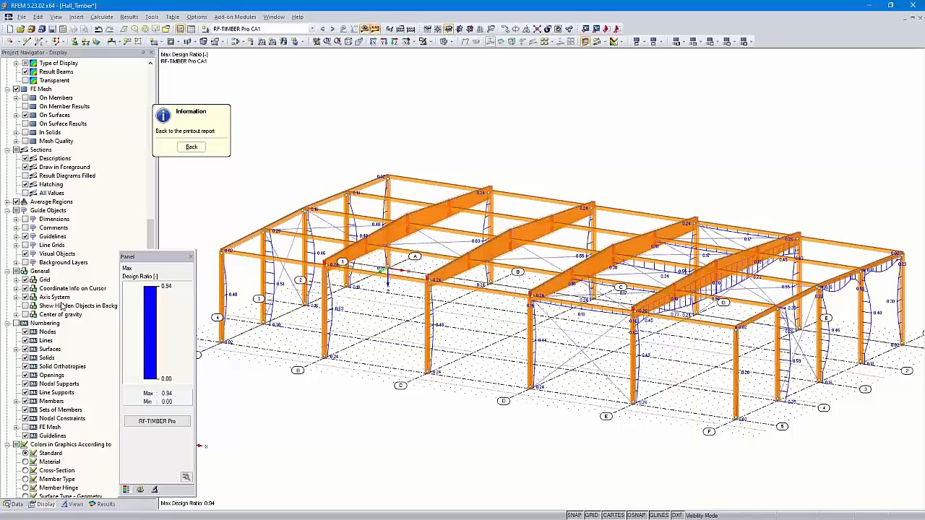
scroll(44, 244, "up", 12)
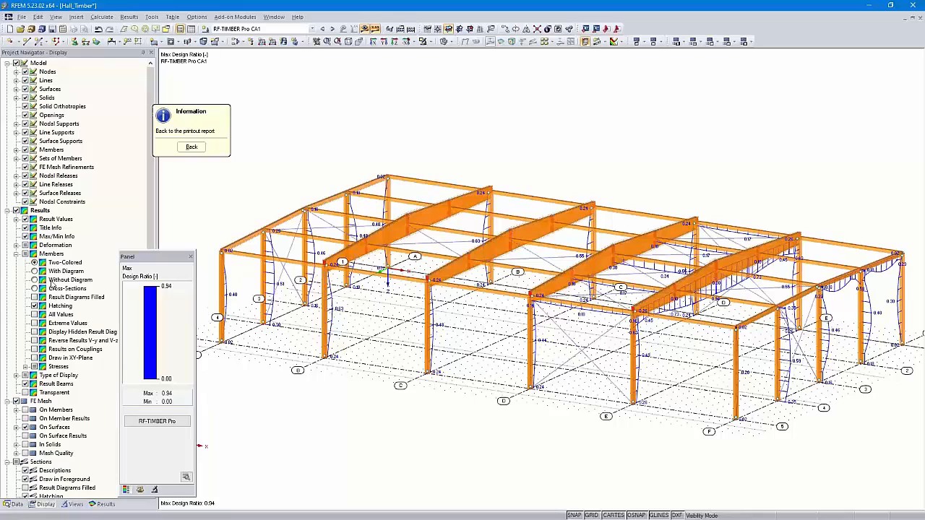
left_click(33, 272)
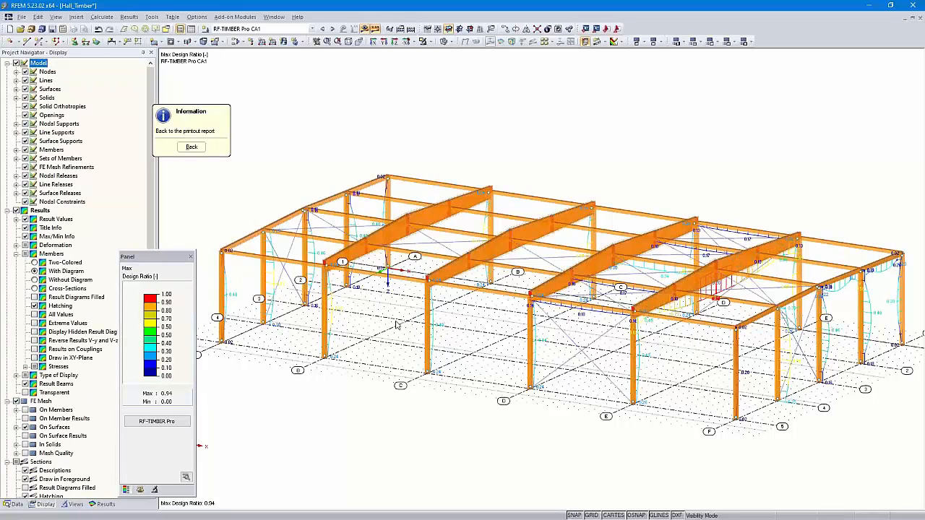
left_click(34, 280)
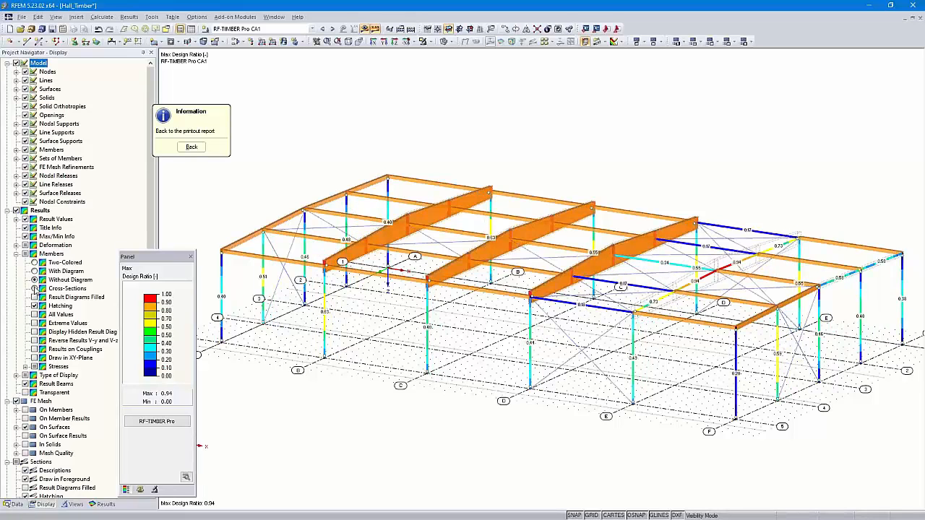
left_click(34, 288)
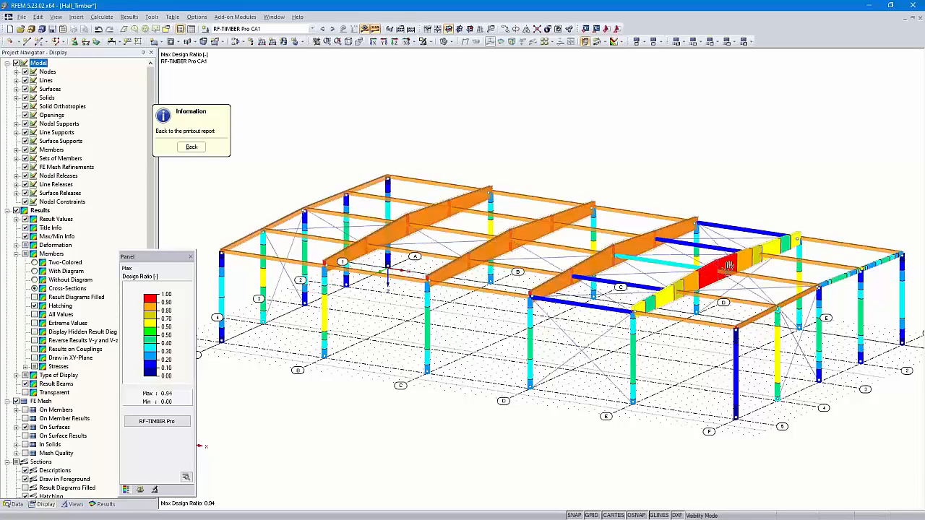
left_click(190, 146)
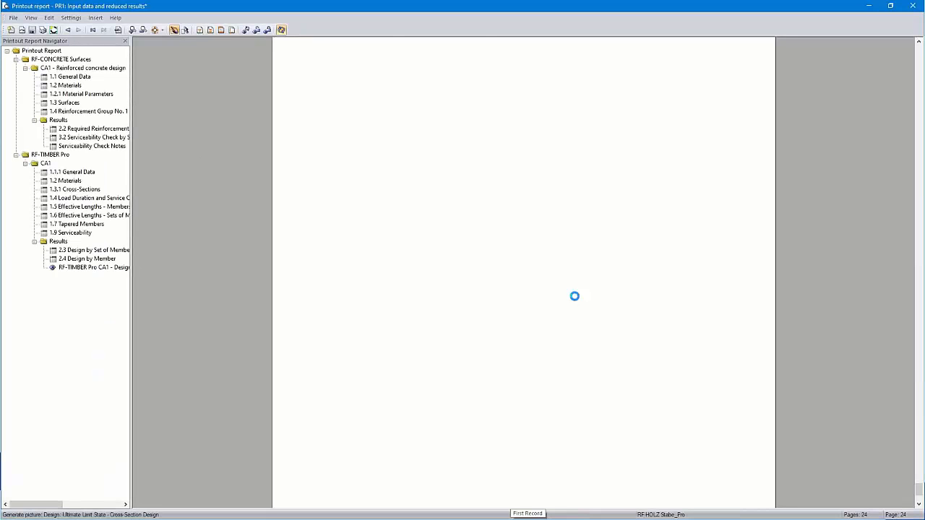
Look over the updated cross-section design picture, then close the printout report and save it.
scroll(571, 273, "down", 3)
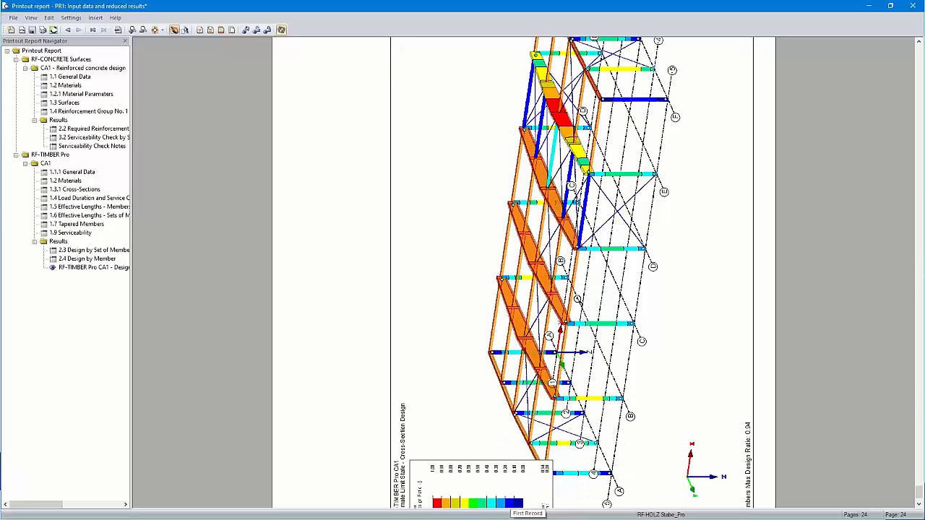
scroll(577, 302, "up", 3)
scroll(577, 302, "down", 5)
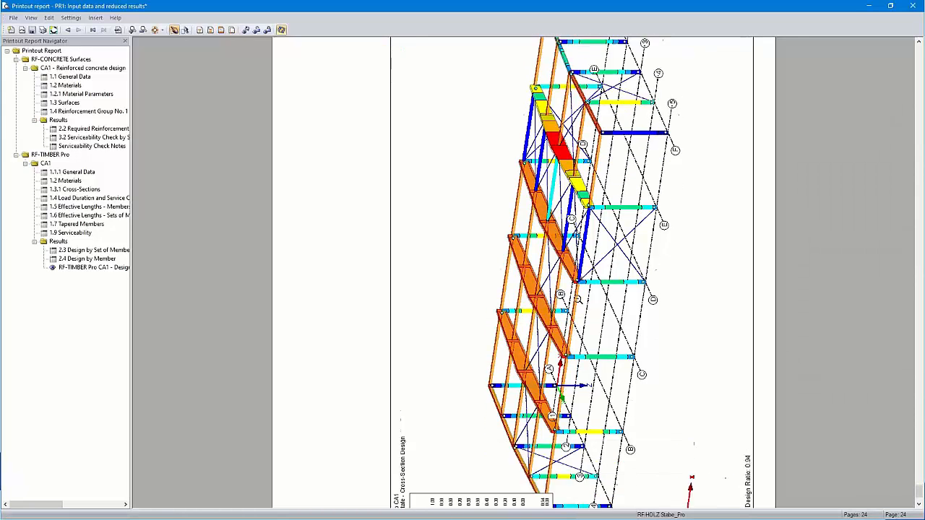
scroll(577, 302, "up", 5)
scroll(577, 302, "down", 5)
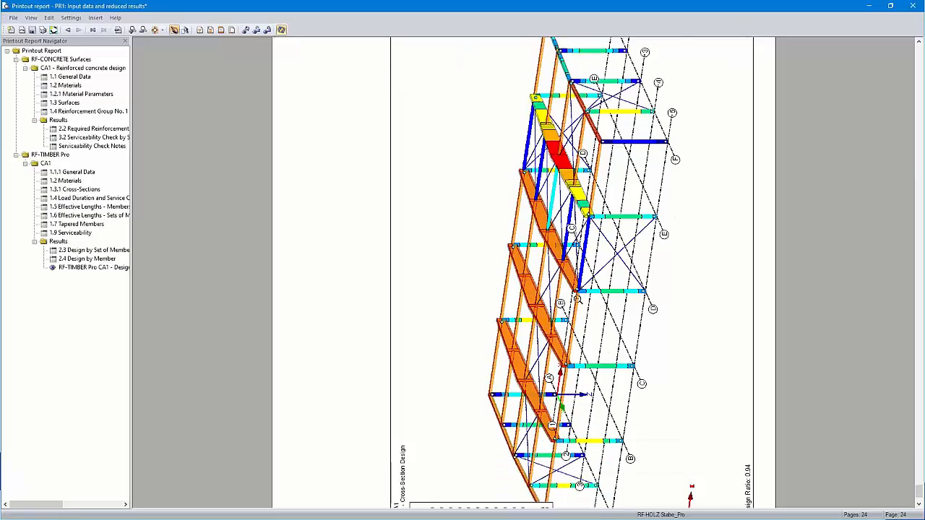
scroll(577, 302, "up", 4)
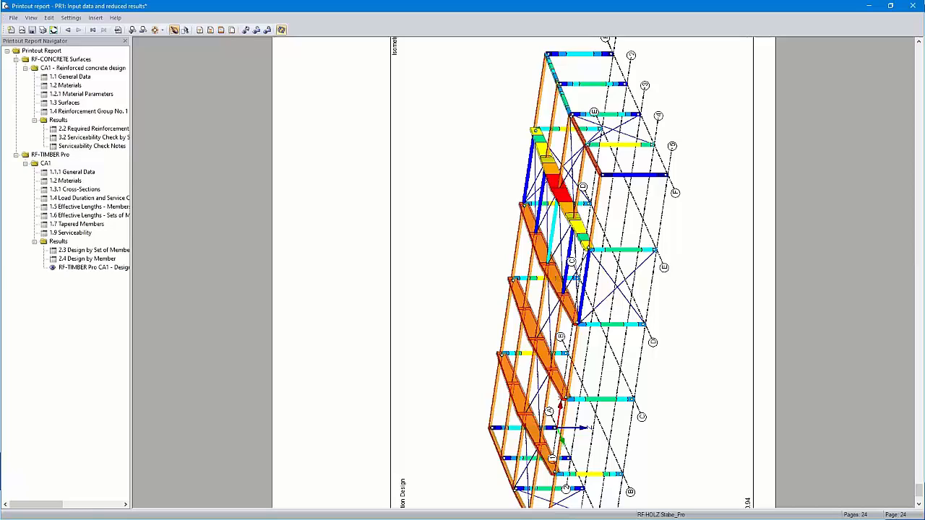
left_click(913, 6)
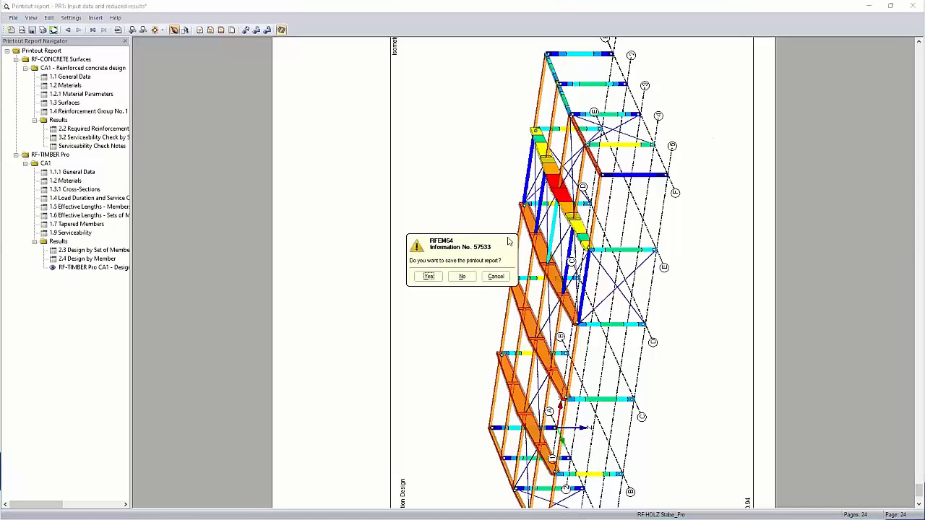
left_click(427, 278)
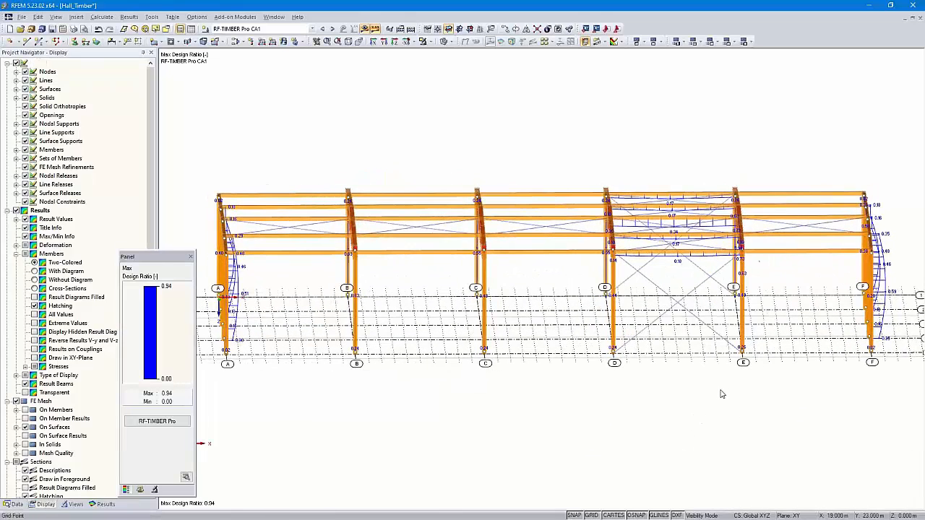
Window-select the frame on axis E, limit visibility to it, and show it in the X-direction as a wireframe display model.
left_click_drag(720, 394, 780, 142)
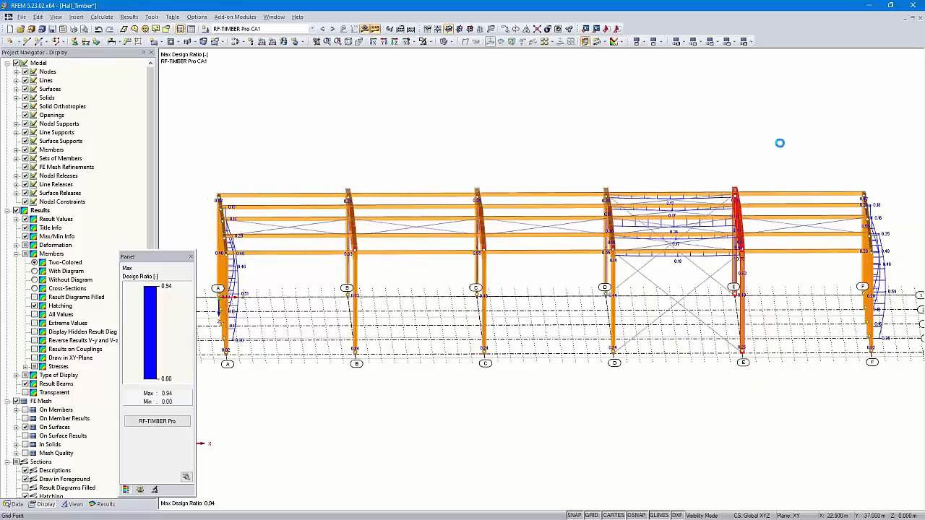
left_click(428, 42)
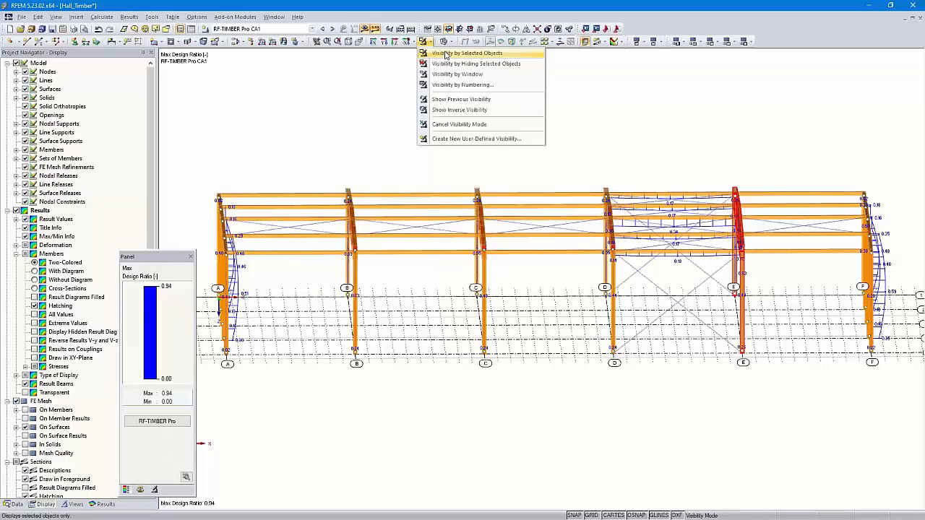
left_click(446, 55)
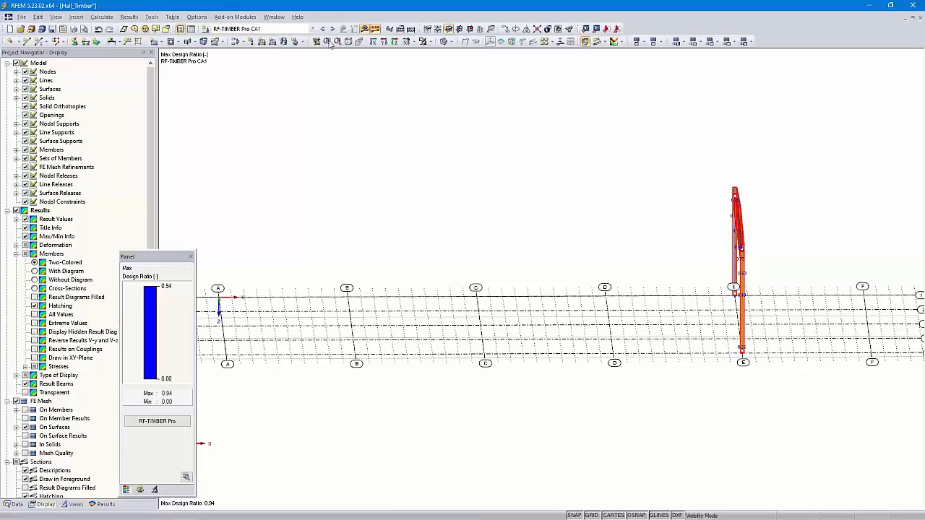
left_click(373, 41)
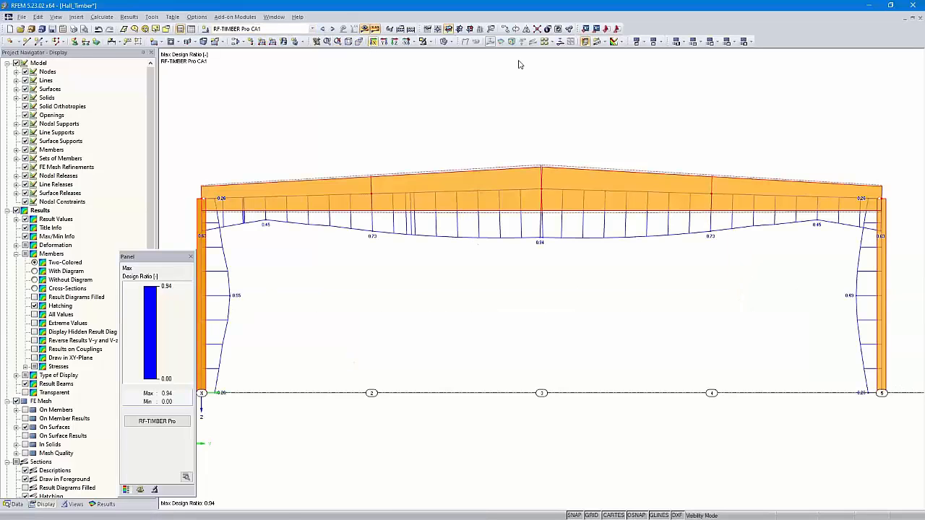
left_click(446, 41)
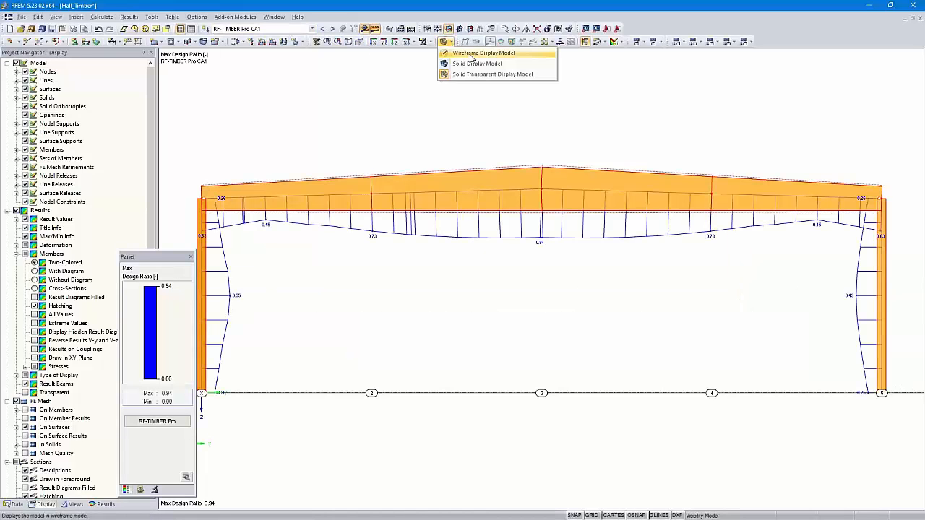
left_click(471, 55)
middle_click_drag(470, 120, 484, 126)
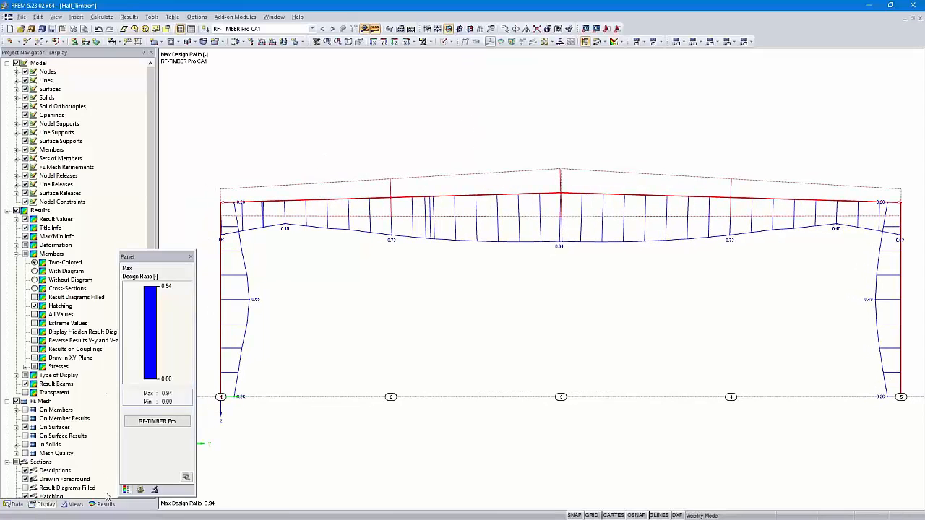
Save the isolated frame's current view as a user-defined view named "Axis E".
left_click(74, 504)
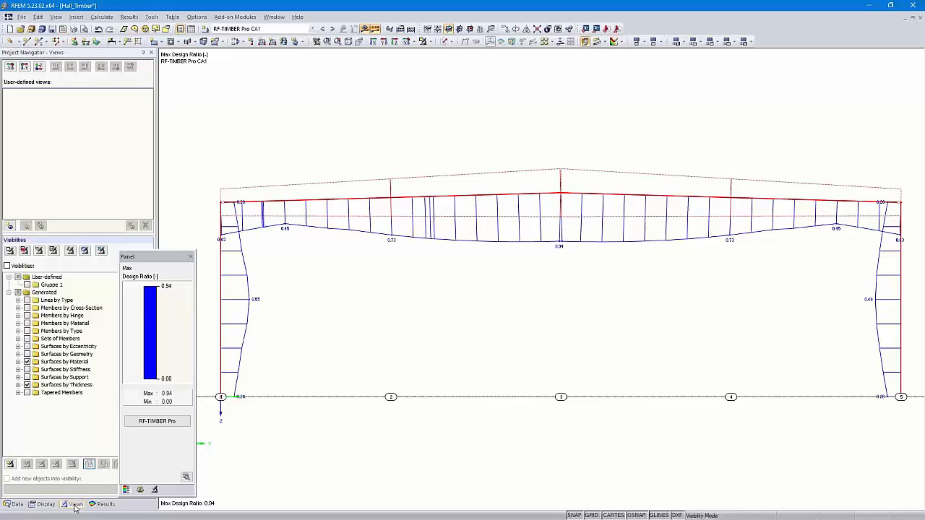
left_click(9, 228)
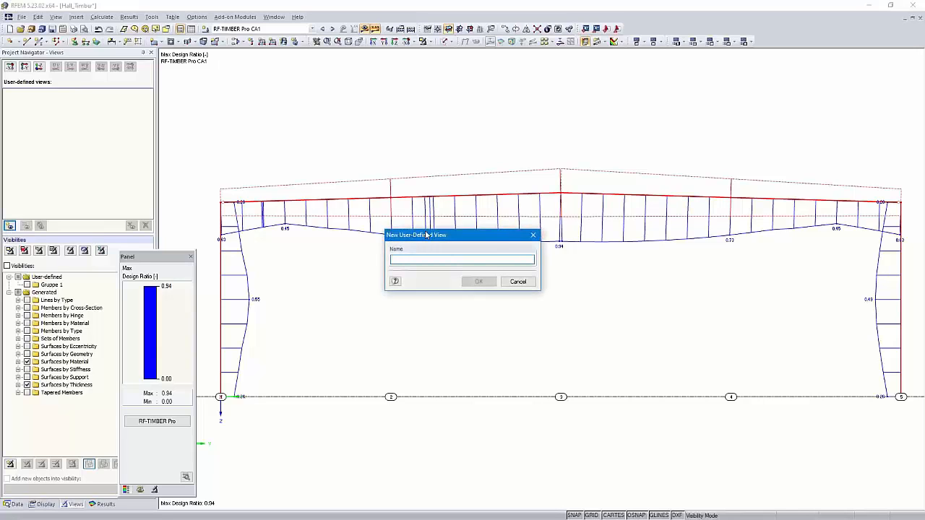
type("Axis E")
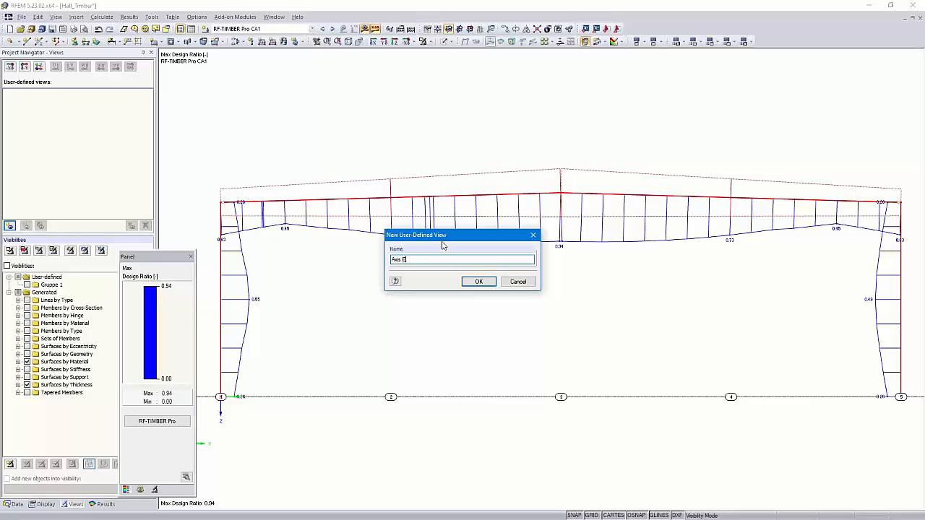
left_click(477, 282)
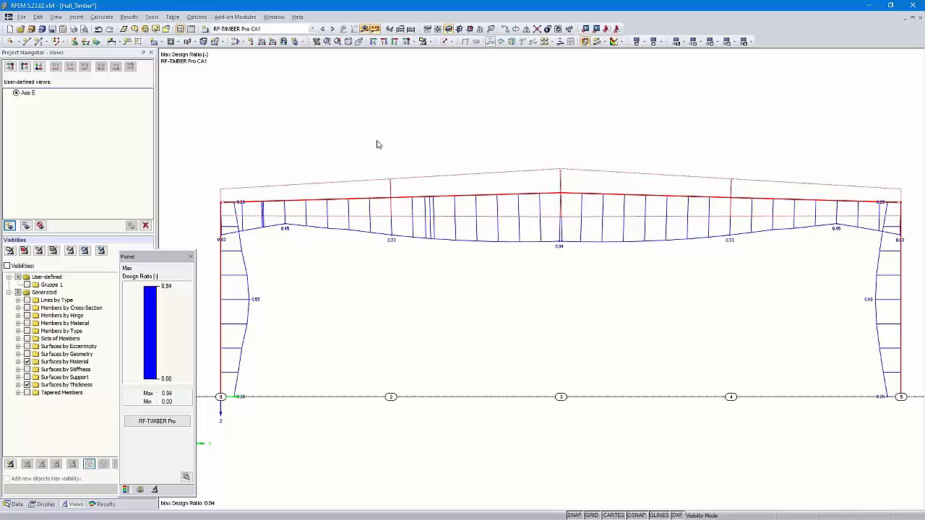
Cancel the visibility mode, show the whole hall isometrically with the selection cleared, and restore the user-defined view "Axis E".
left_click(423, 42)
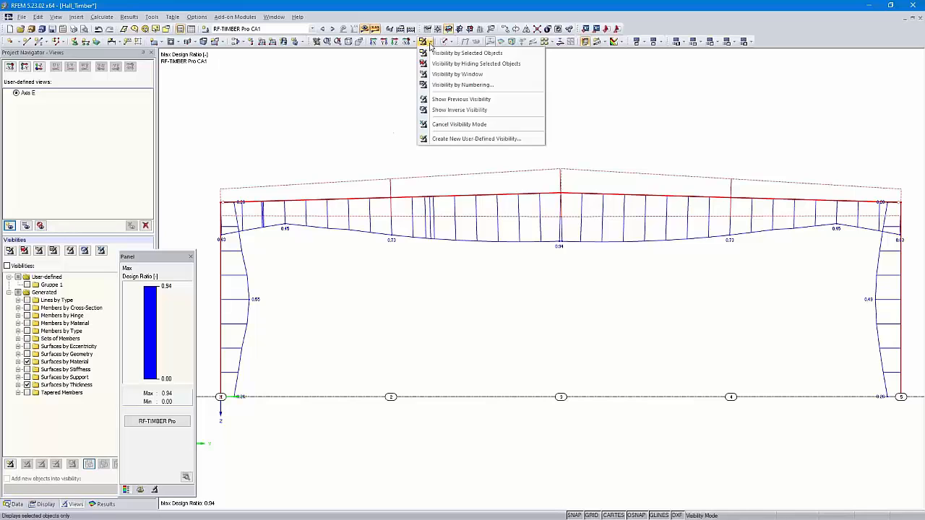
left_click(446, 125)
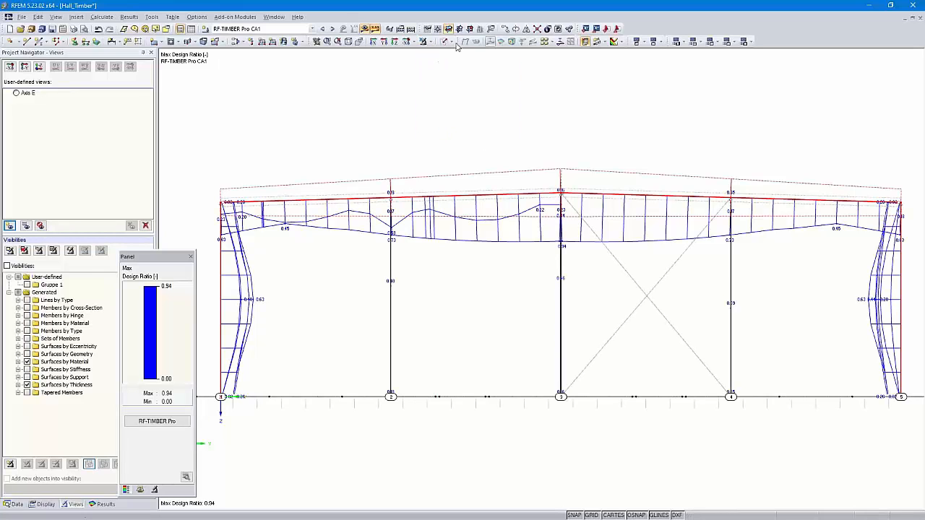
left_click(348, 41)
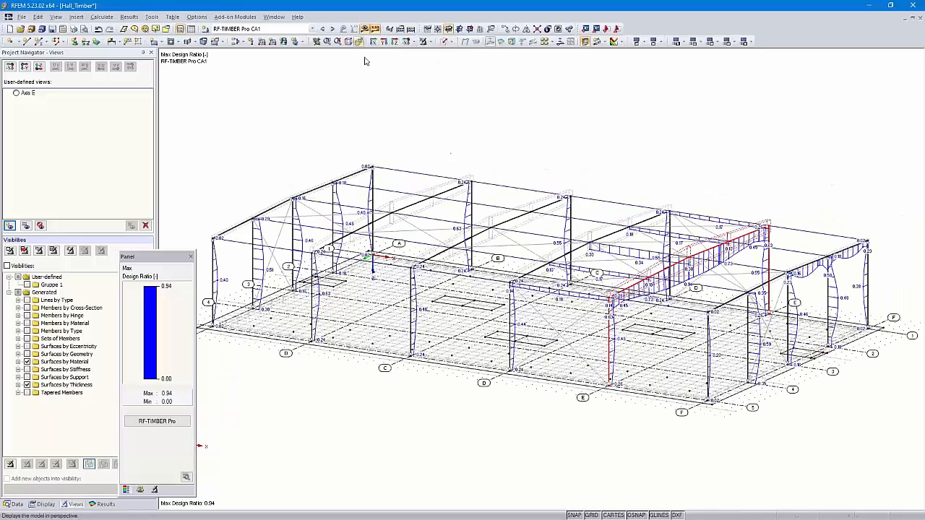
left_click(612, 132)
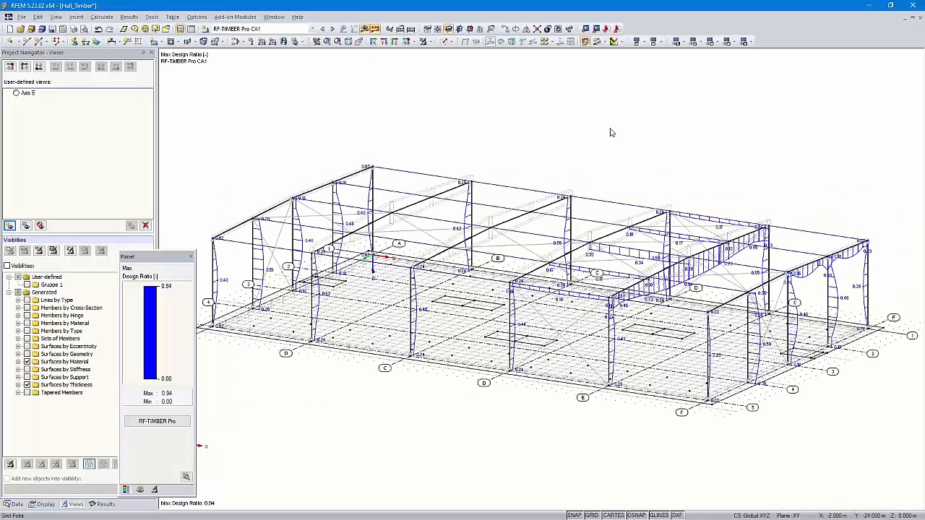
double_click(19, 95)
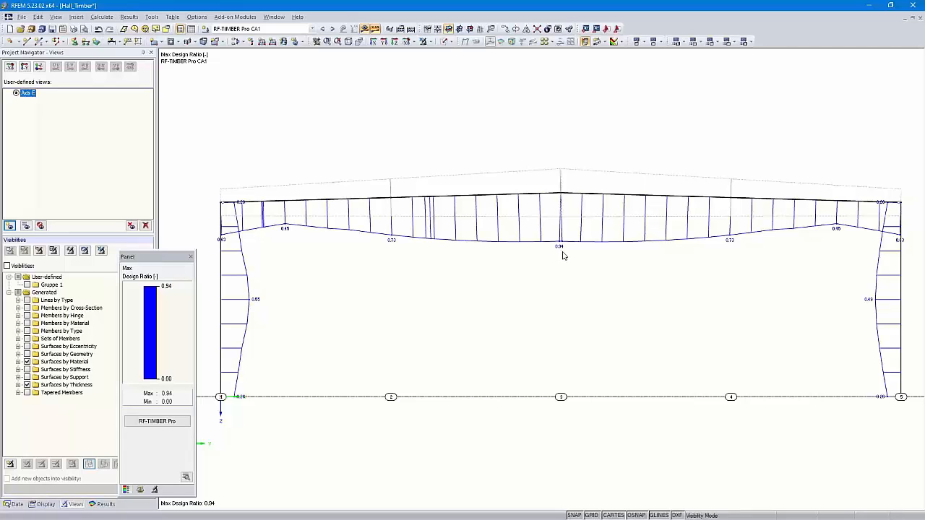
Send the Axis E frame graphic to printout report PR1 at 50% page height and inspect it there.
left_click(73, 28)
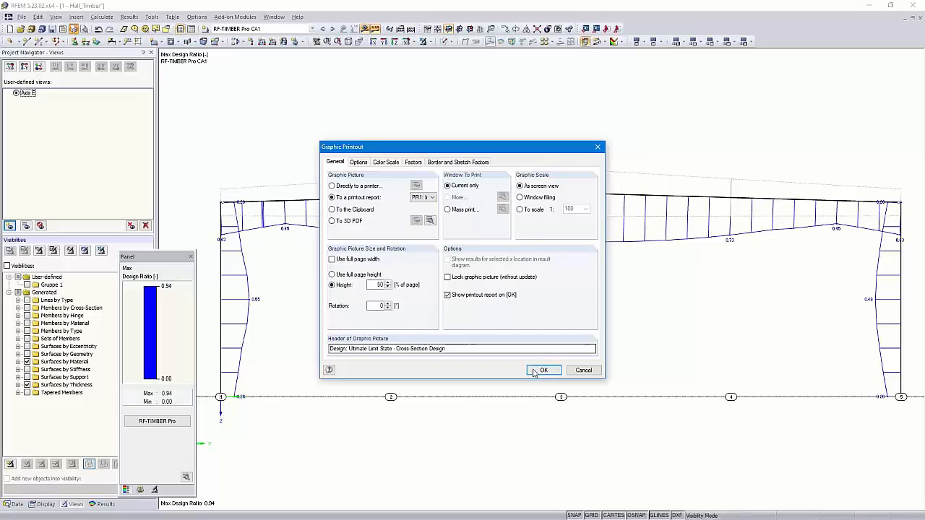
left_click(543, 371)
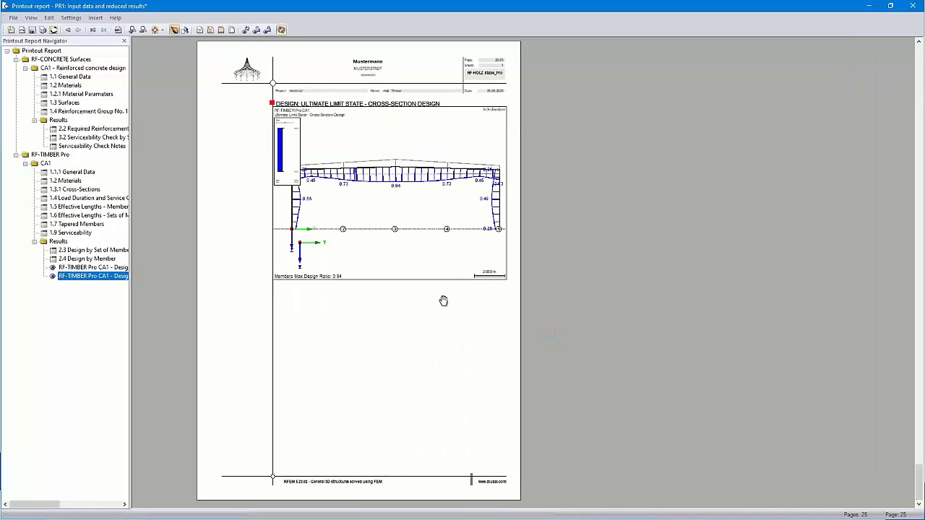
scroll(388, 244, "up", 2, "ctrl")
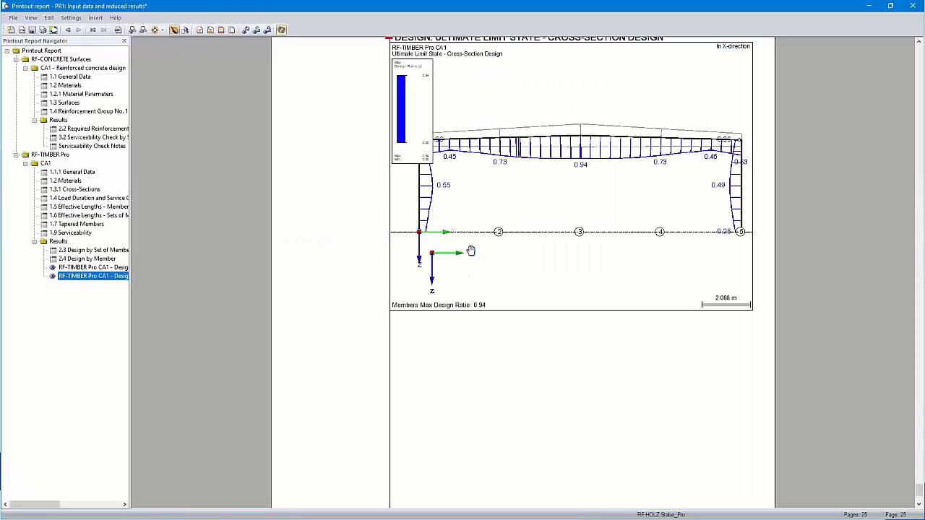
scroll(470, 250, "up", 3)
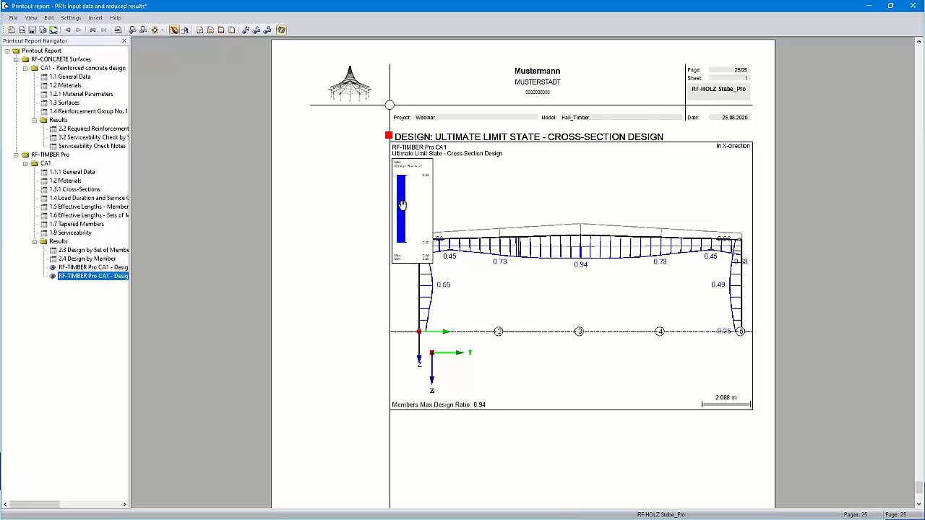
Reduce the relative color scale width of the last cross-section design graphic, then close and save the printout report.
right_click(78, 277)
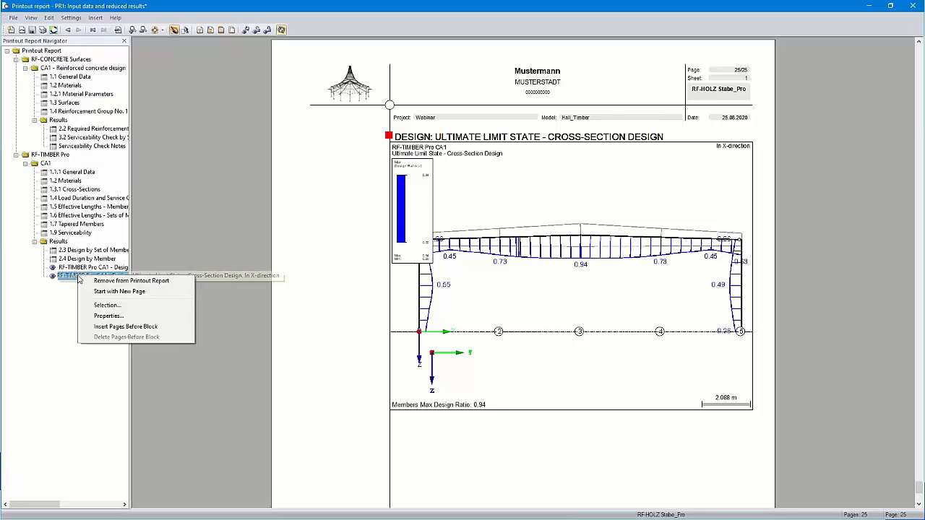
left_click(108, 317)
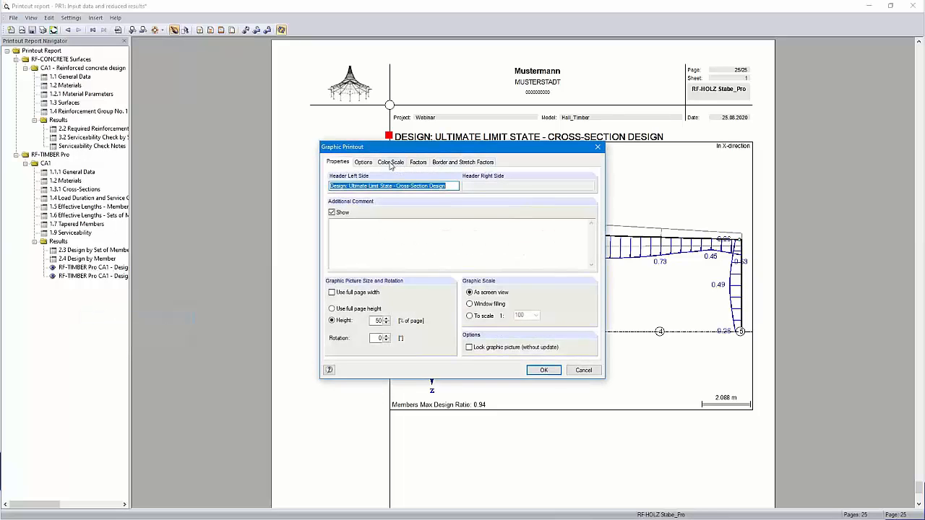
left_click(392, 163)
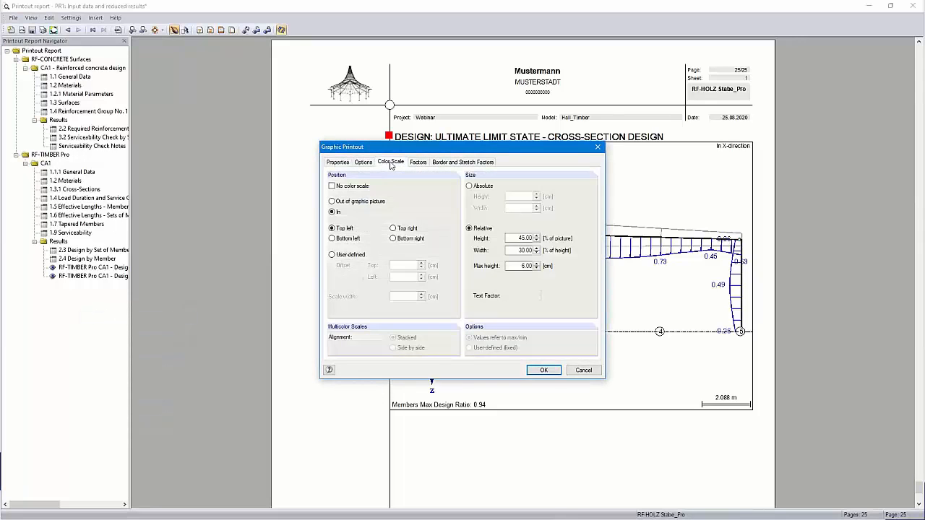
left_click(513, 250)
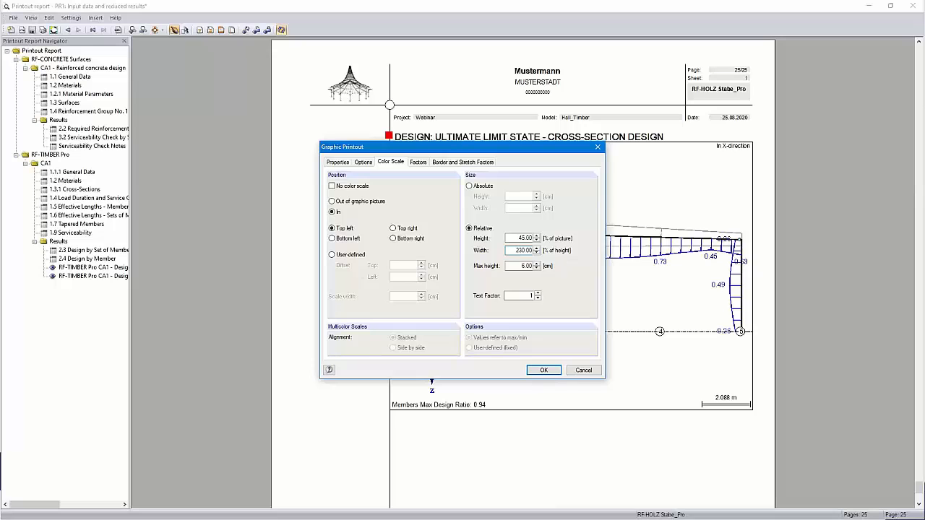
left_click(543, 370)
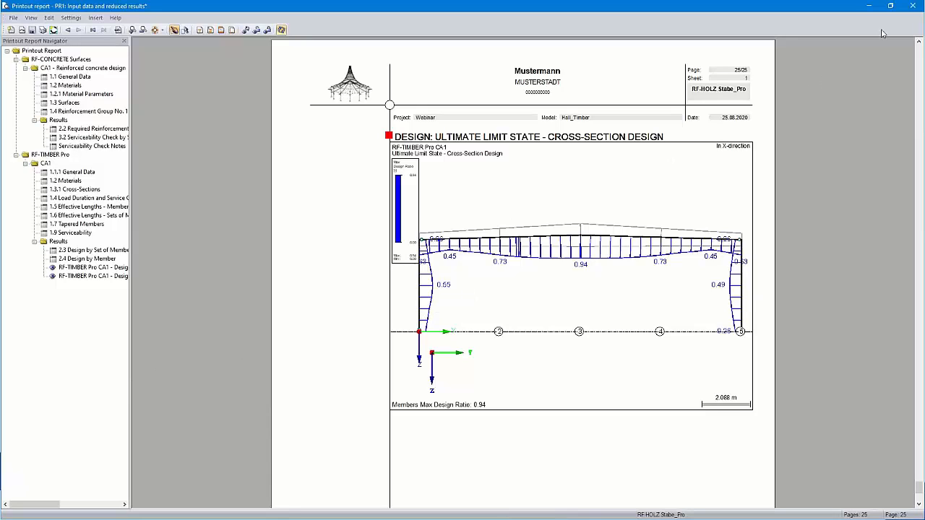
left_click(912, 6)
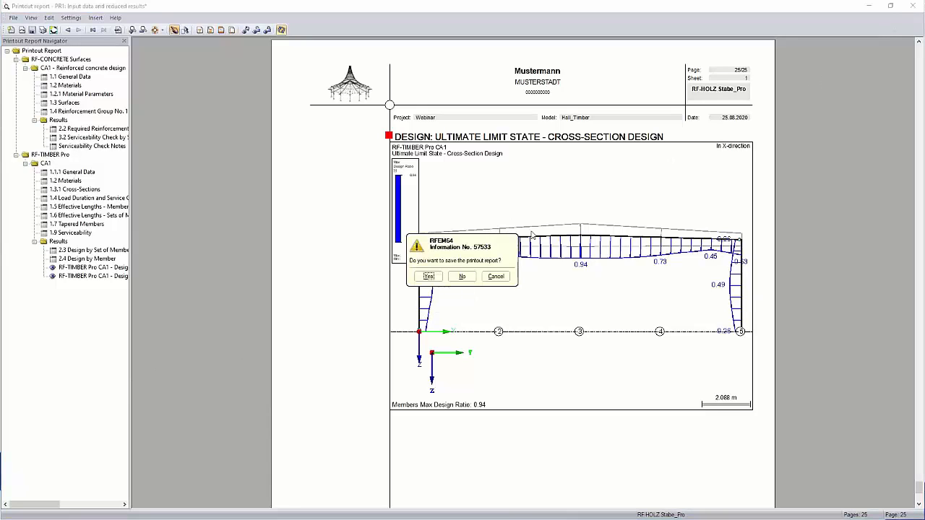
left_click(428, 277)
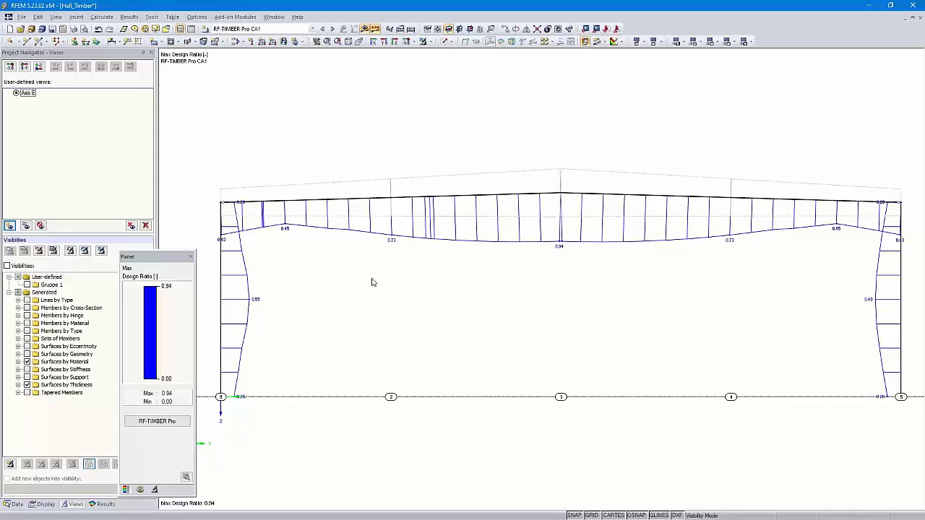
Cancel the visibility mode and show the whole hall in an isometric view.
left_click(423, 41)
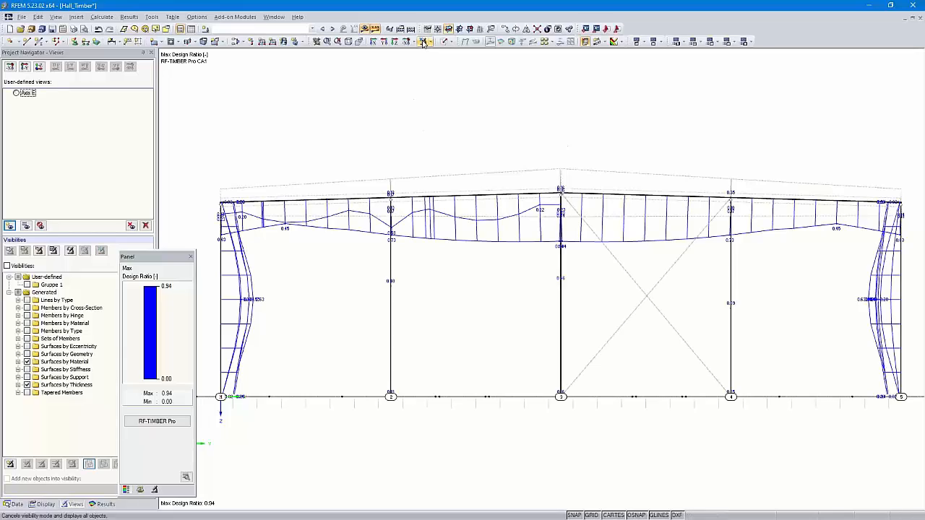
left_click(349, 42)
middle_click_drag(481, 433, 578, 375, "ctrl")
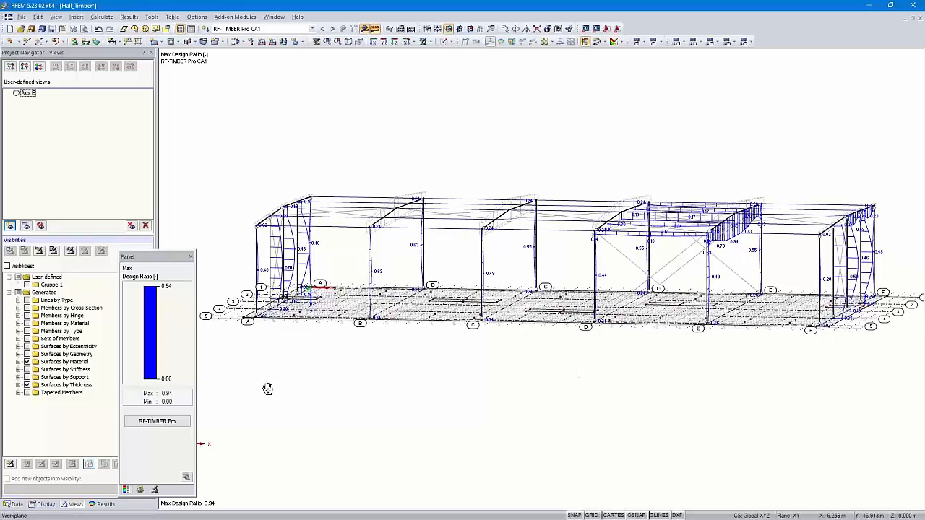
middle_click_drag(268, 388, 314, 373, "ctrl")
left_click_drag(231, 357, 790, 291)
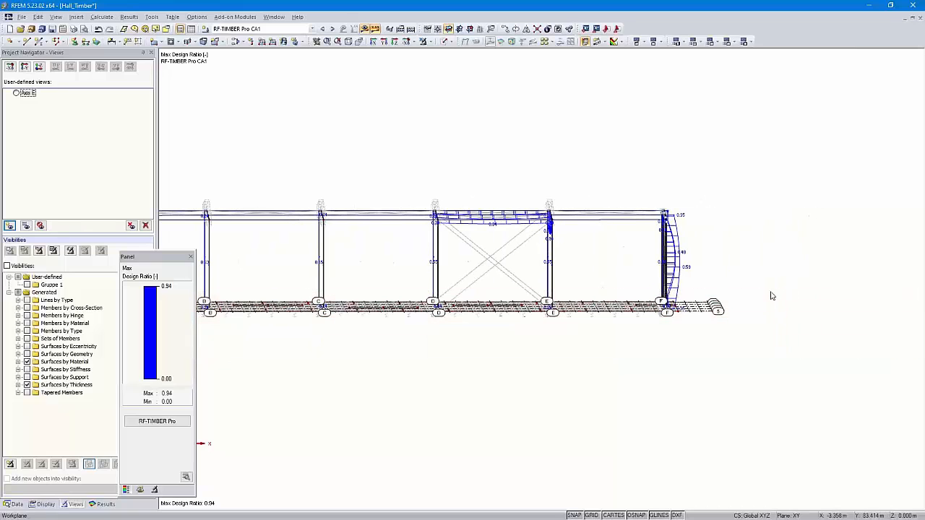
right_click(585, 309)
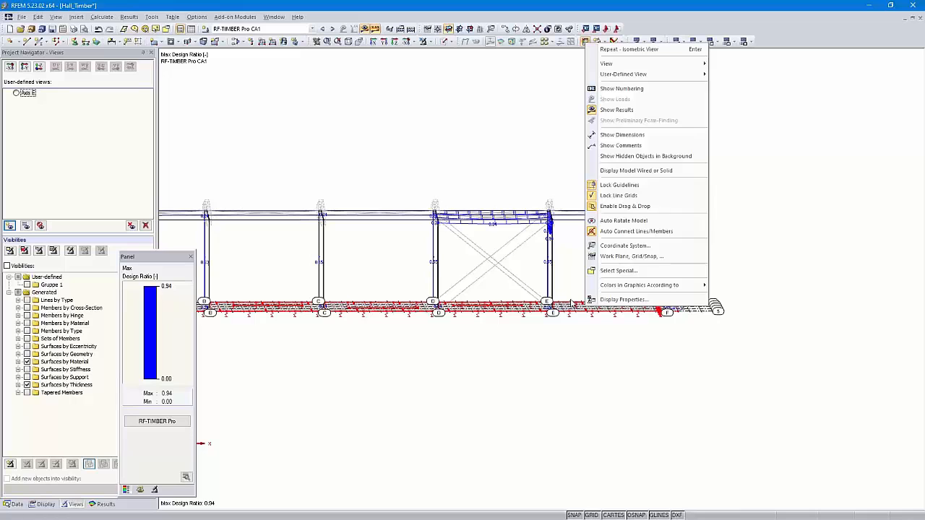
left_click(541, 337)
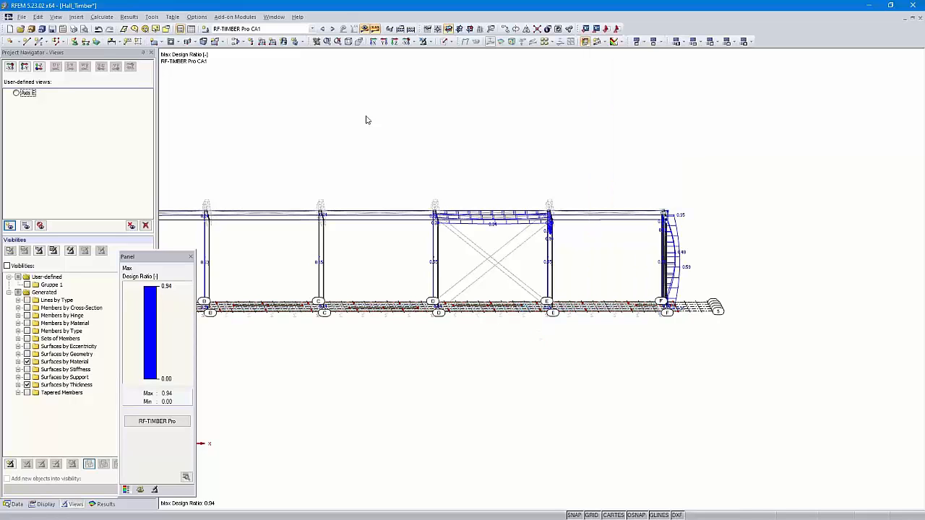
left_click(425, 41)
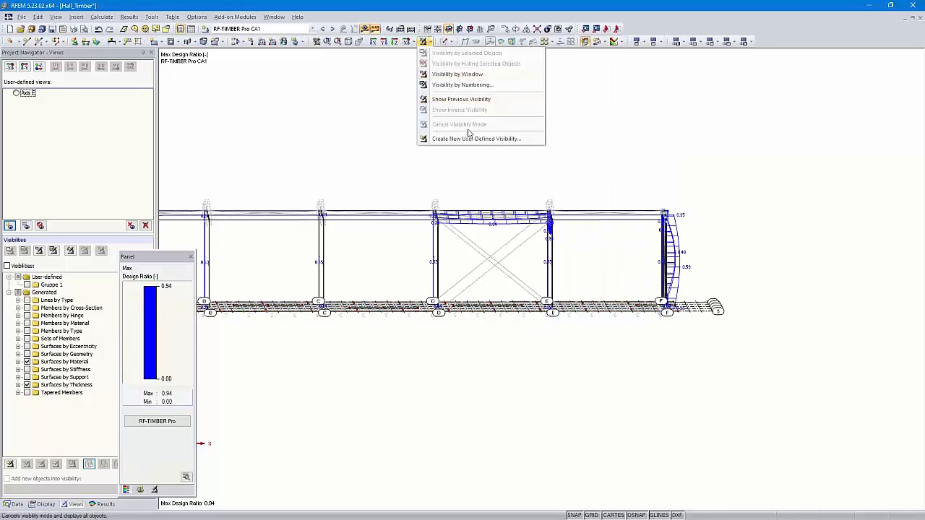
left_click(354, 131)
middle_click_drag(403, 146, 521, 148)
scroll(520, 149, "down", 2)
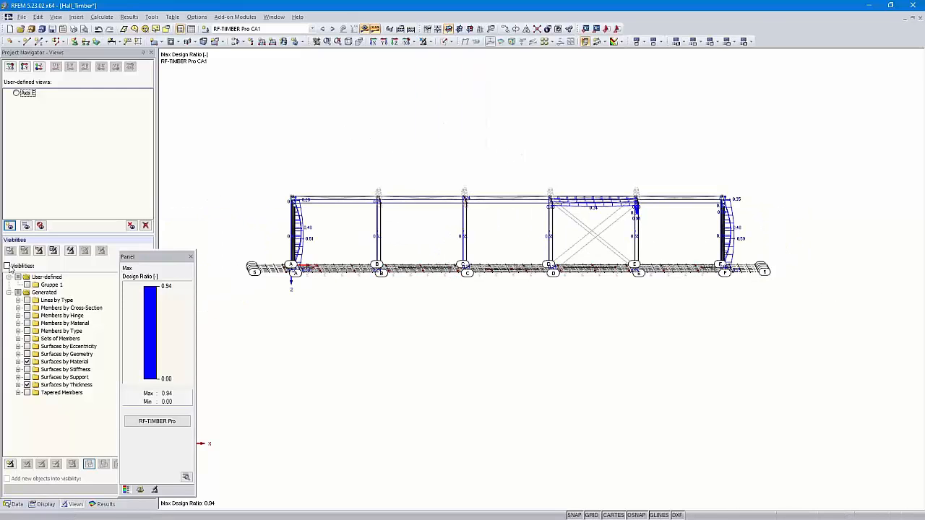
left_click(8, 266)
left_click(8, 266)
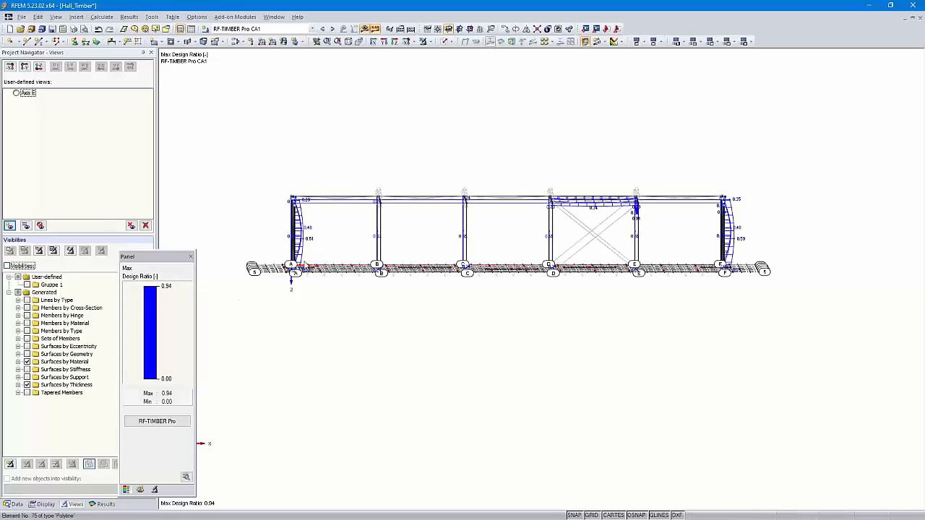
Window-select the floor slab, limit visibility to it, and show it in plan in the Z-direction.
middle_click_drag(338, 295, 357, 367, "ctrl")
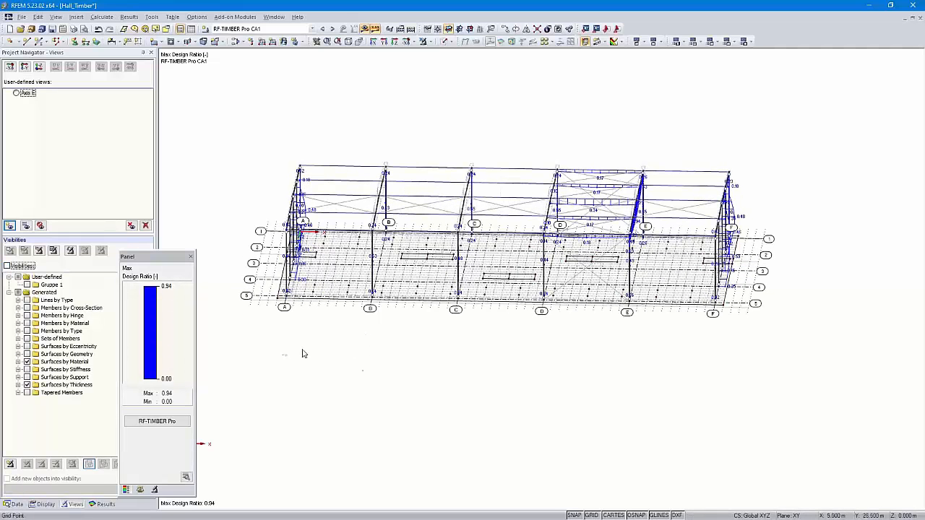
middle_click_drag(260, 354, 270, 311, "ctrl")
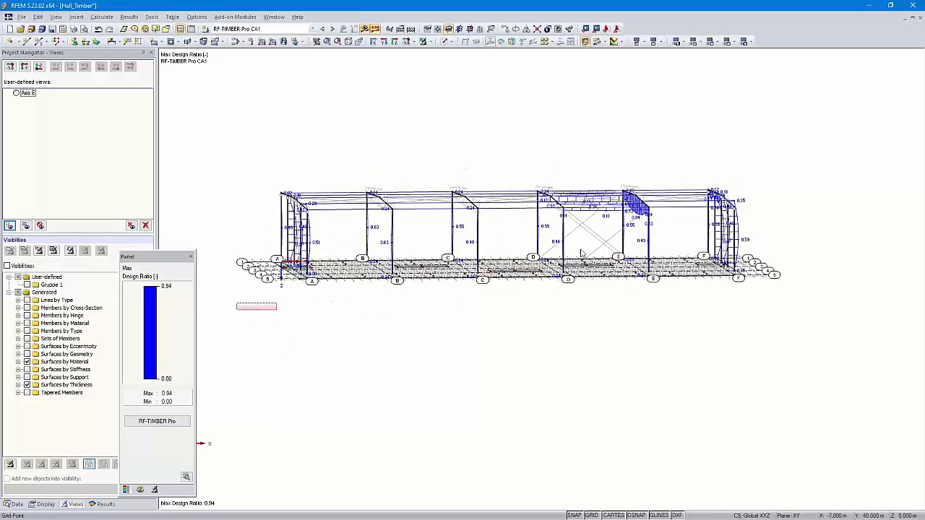
left_click_drag(581, 252, 808, 242)
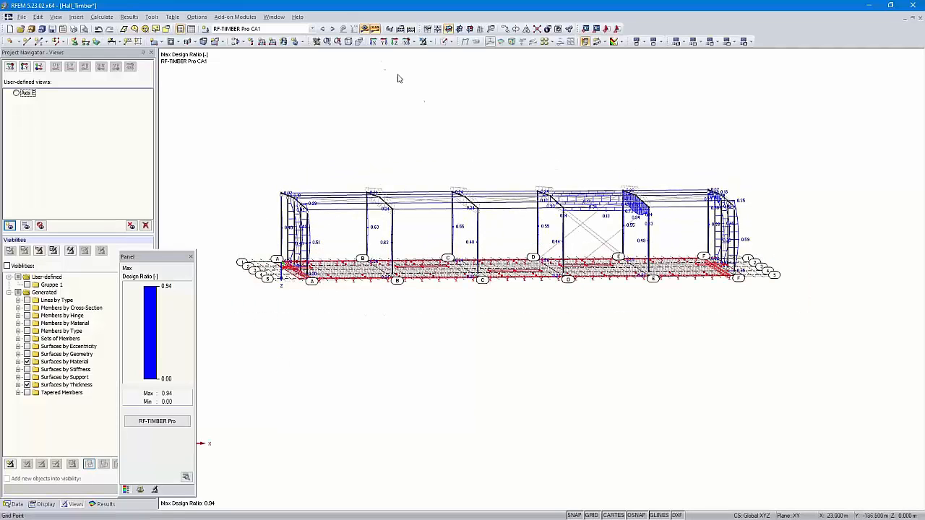
left_click(429, 44)
left_click(448, 53)
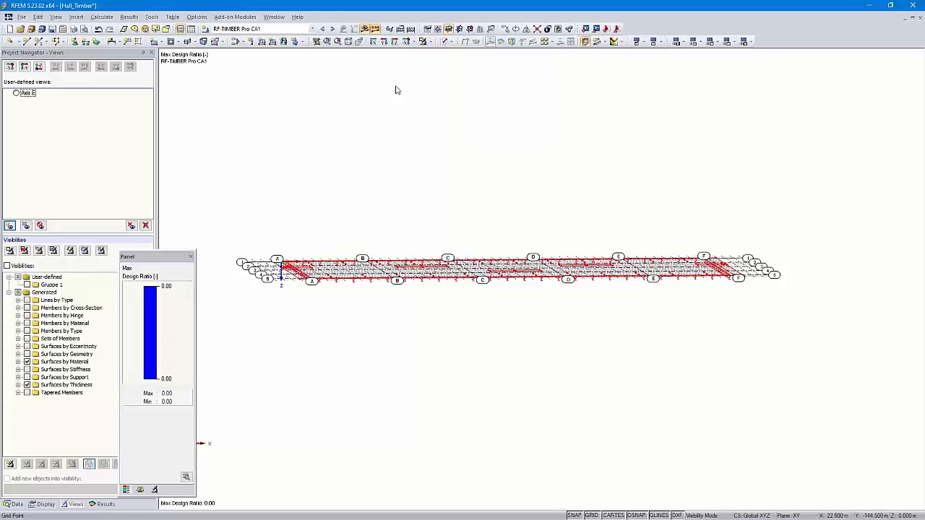
left_click(394, 41)
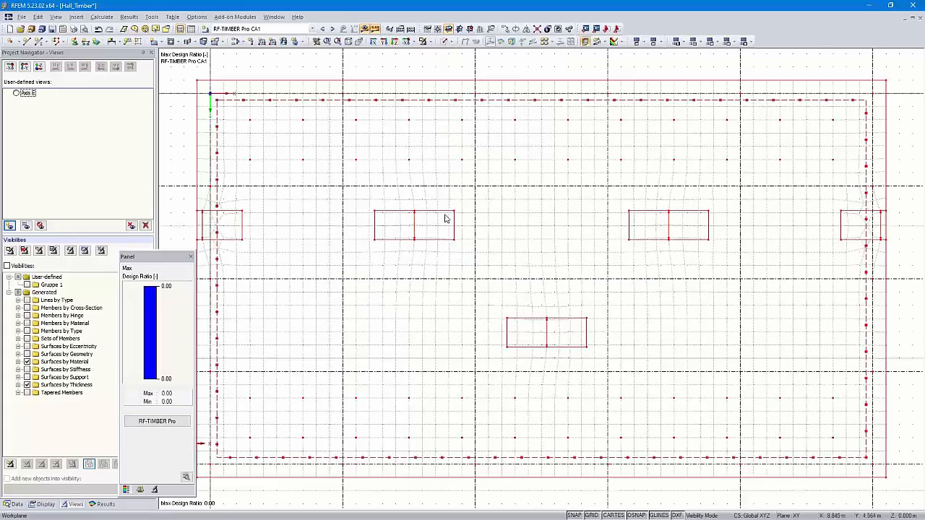
scroll(445, 218, "down", 2)
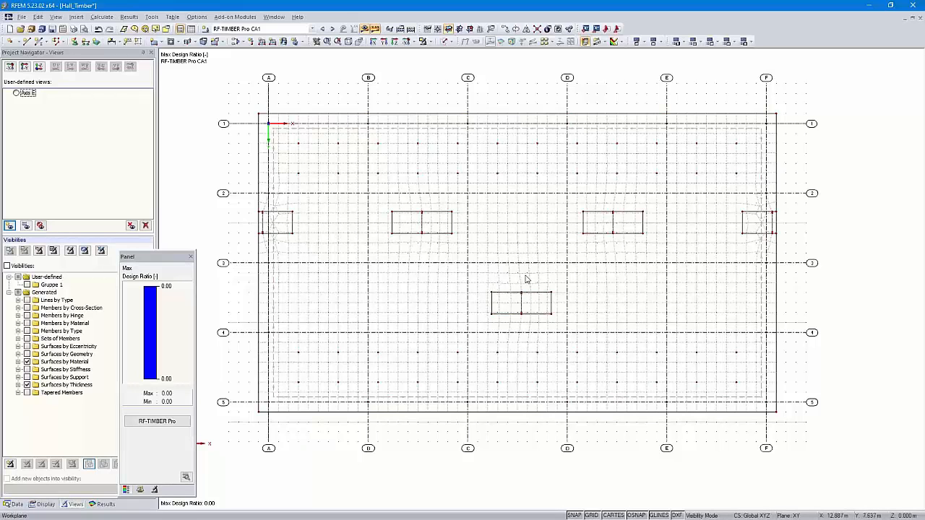
scroll(499, 264, "down", 4)
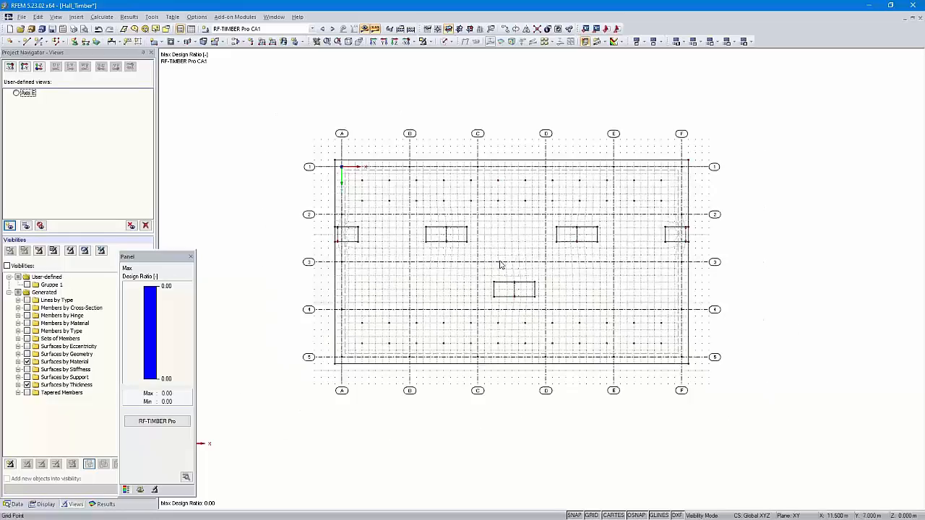
scroll(500, 265, "up", 4)
scroll(499, 265, "up", 1)
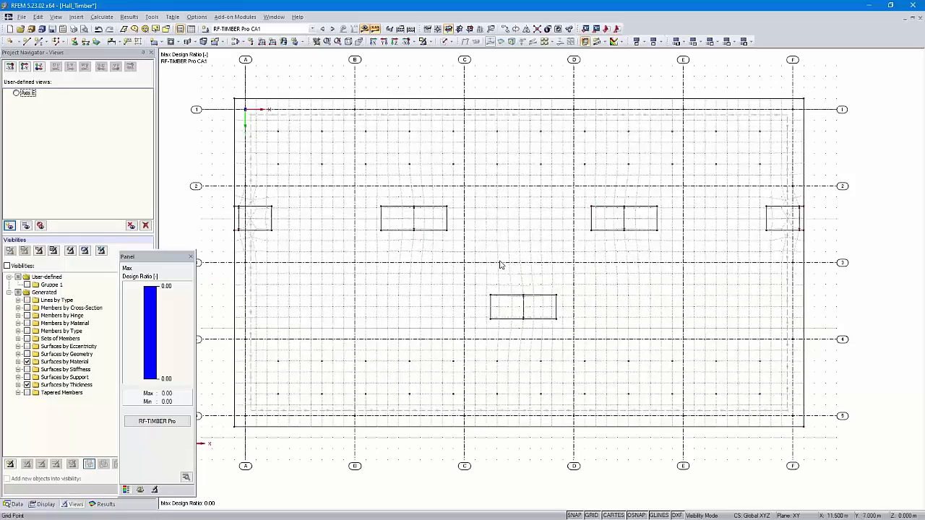
scroll(499, 265, "down", 1)
scroll(499, 264, "down", 1)
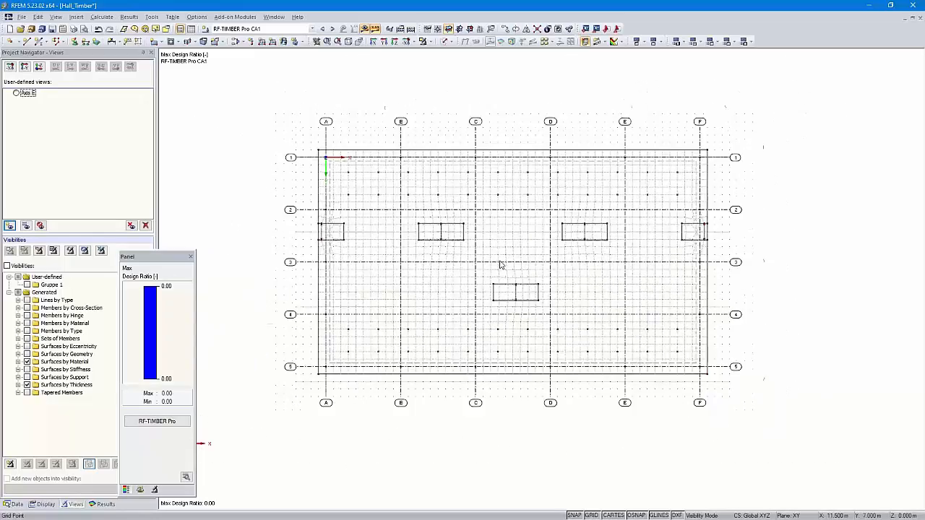
scroll(500, 265, "up", 1)
scroll(501, 265, "down", 2)
scroll(501, 265, "up", 2)
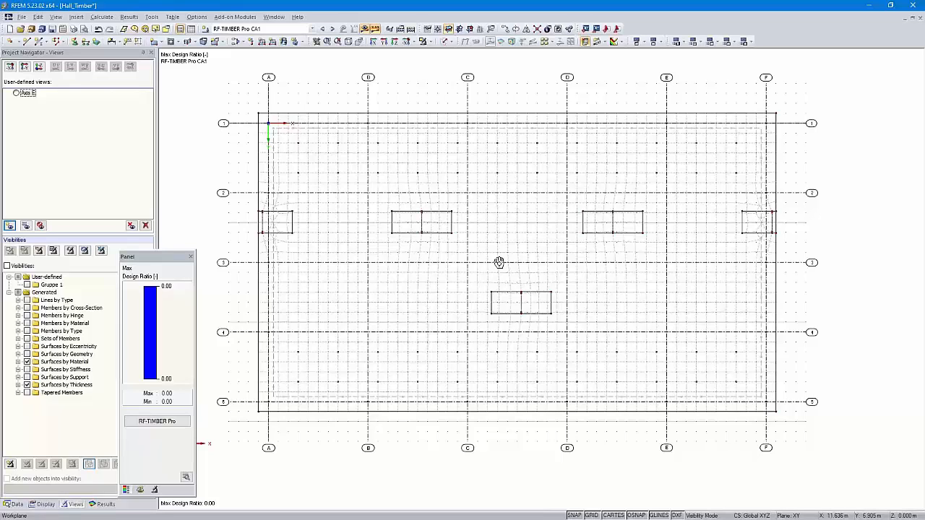
middle_click_drag(499, 263, 577, 335, "ctrl")
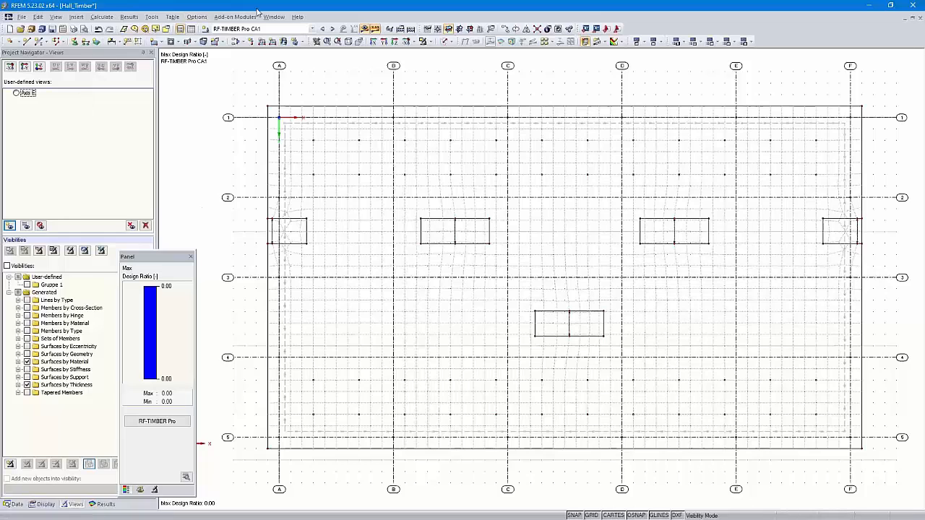
Display the RF-CONCRETE Surfaces CA1 results on the slab and bring up the longitudinal reinforcement result options.
left_click(322, 29)
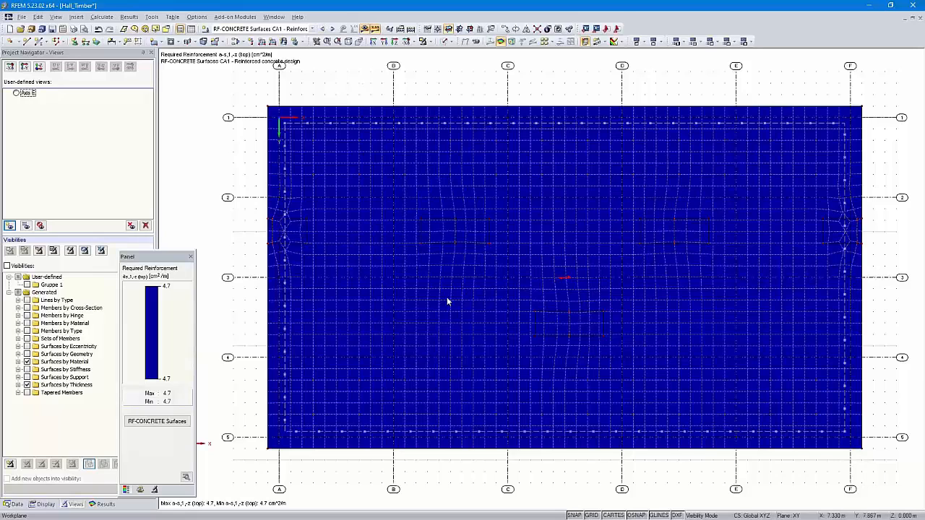
left_click(105, 504)
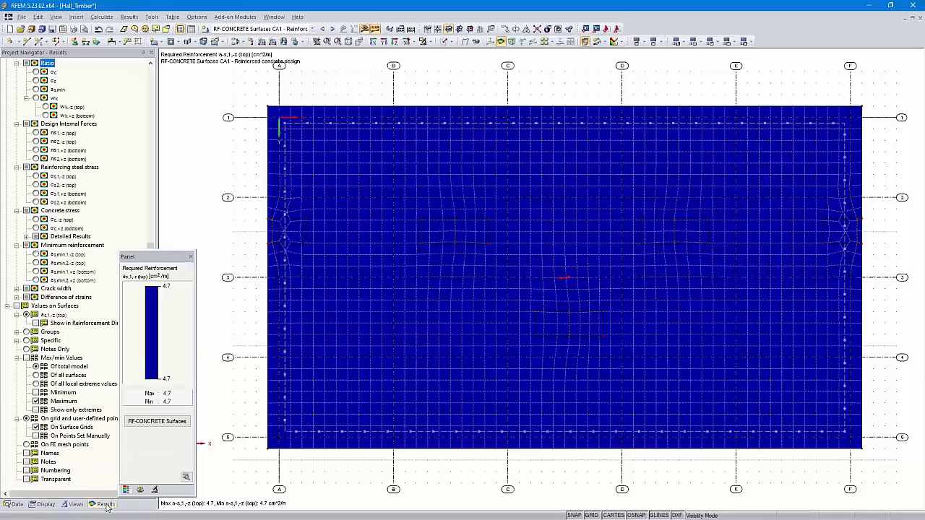
left_click_drag(157, 260, 178, 261)
scroll(86, 180, "up", 4)
scroll(86, 180, "up", 8)
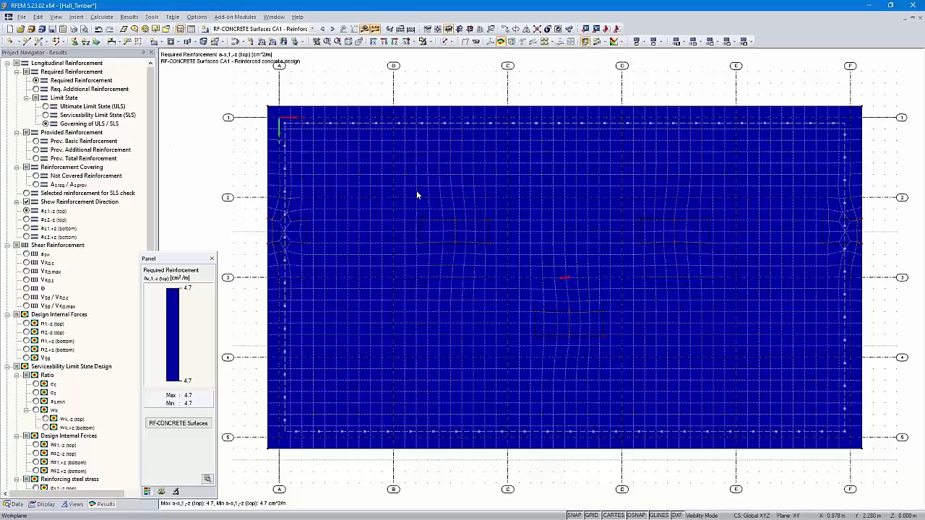
Compare the slab's governing required reinforcement for a-s,2,-z (top), a-s,1,+z (bottom) and a-s,1,-z (top).
left_click(26, 220)
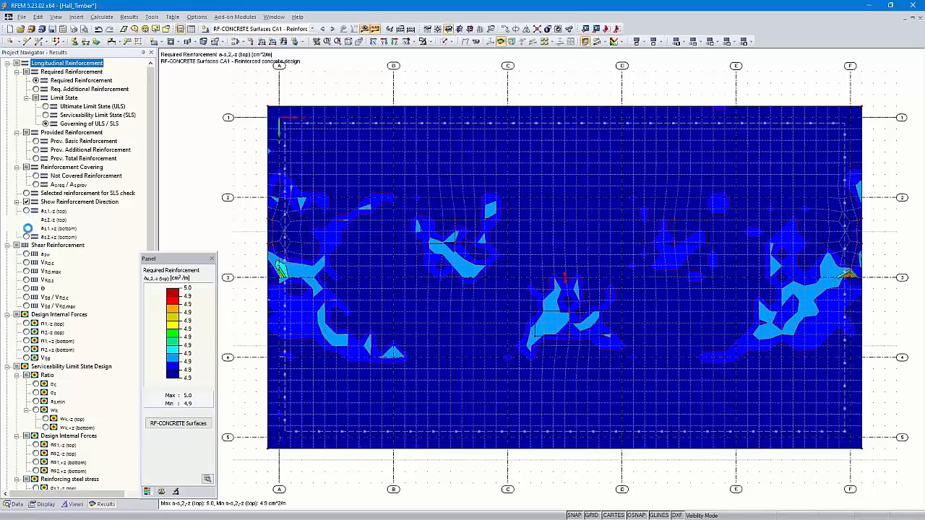
left_click(27, 228)
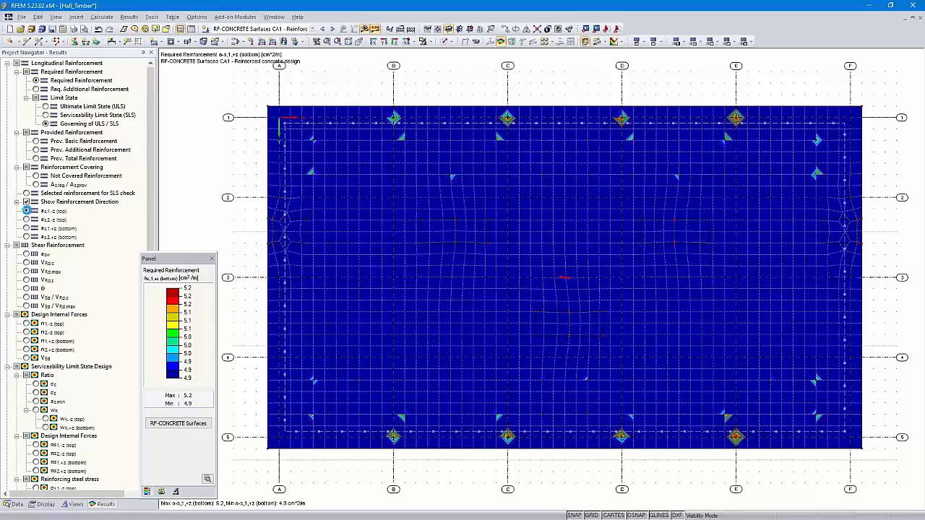
left_click(27, 210)
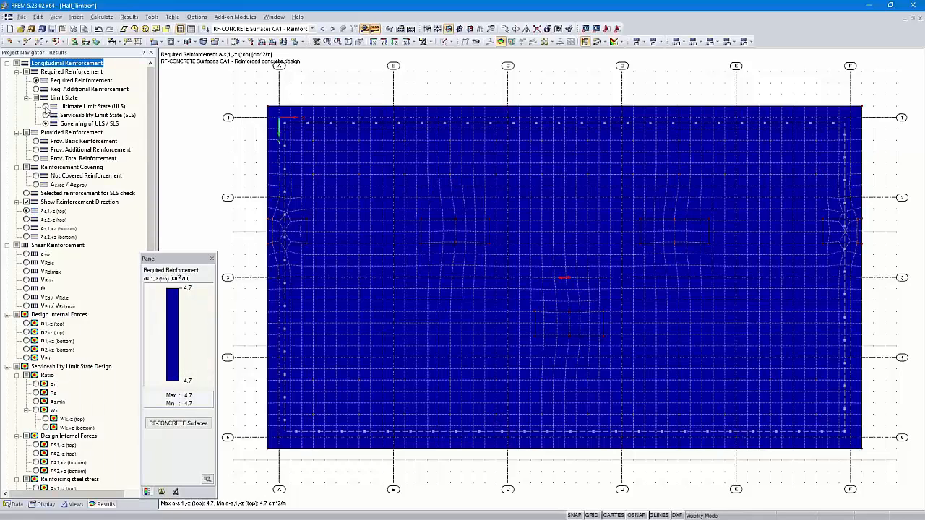
Switch the required reinforcement to Ultimate Limit State (ULS), check a-s,2,-z (top), and return to a-s,1,-z (top).
left_click(45, 106)
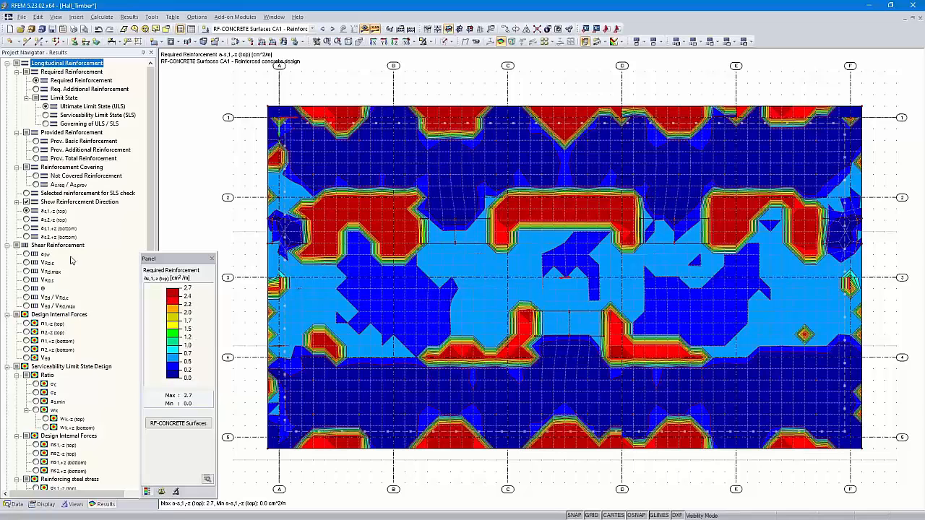
left_click(26, 219)
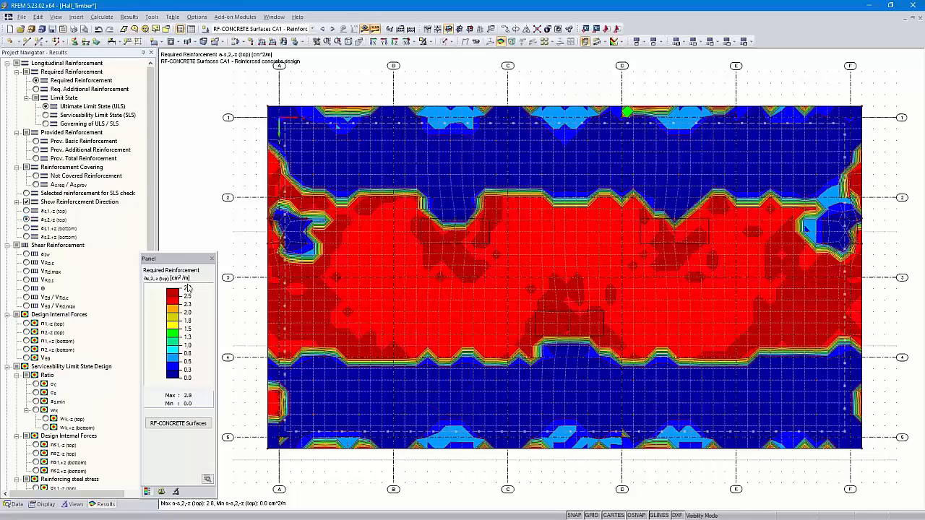
left_click(26, 210)
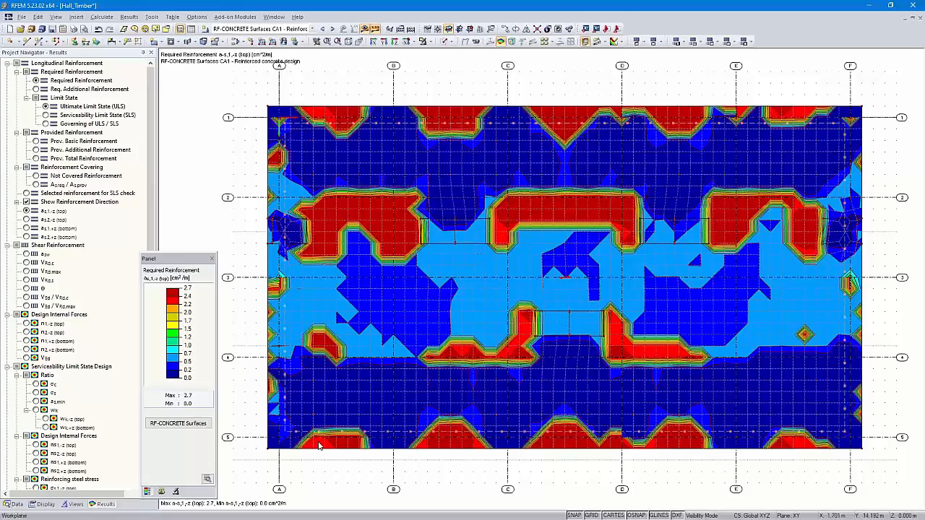
Show the a-s,1,-z (top) values on the slab surface and change the results display from isobands to isolines.
scroll(61, 390, "down", 12)
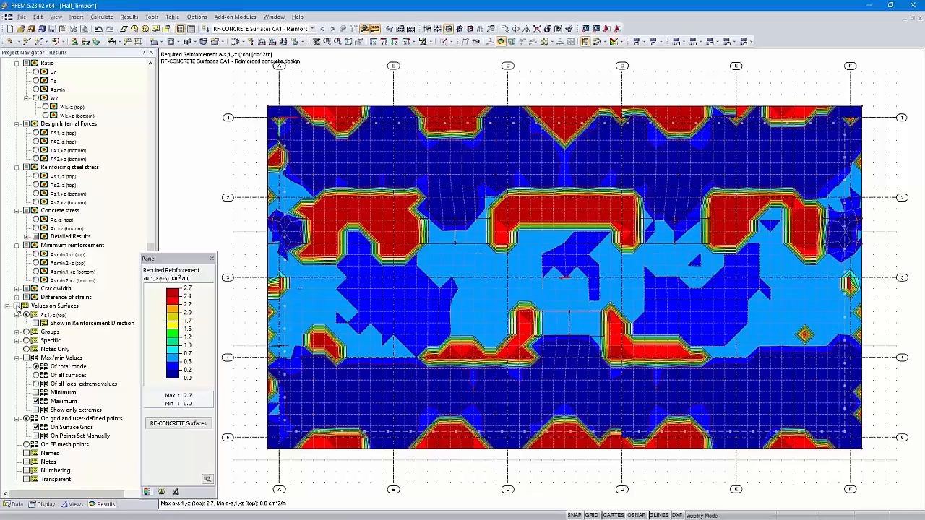
left_click(17, 306)
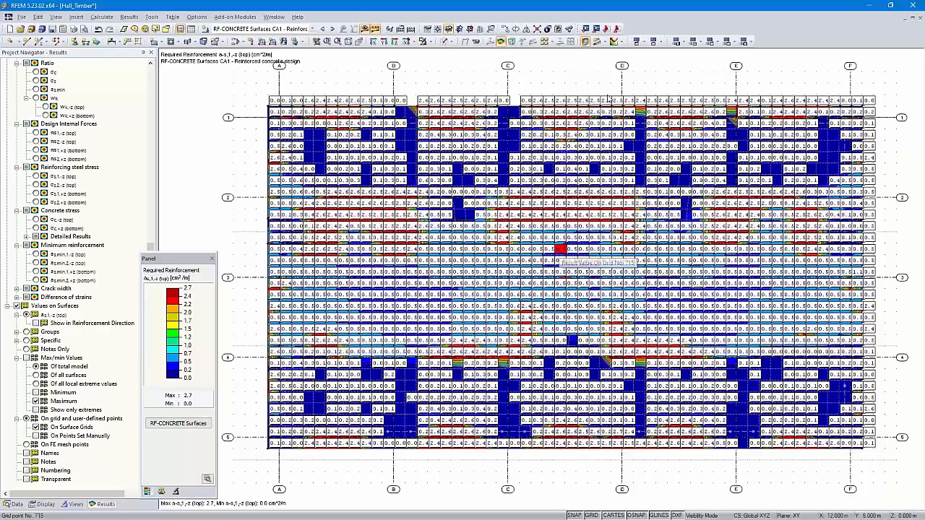
left_click(619, 44)
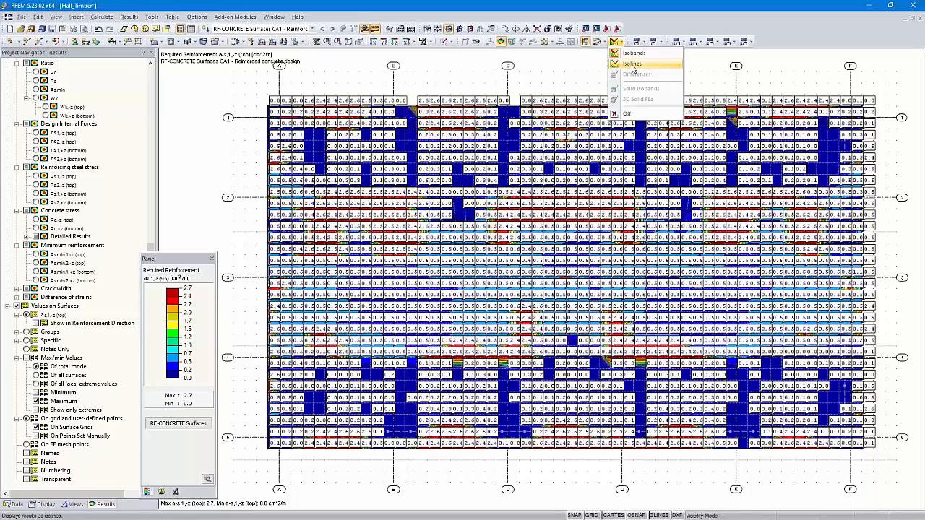
left_click(632, 65)
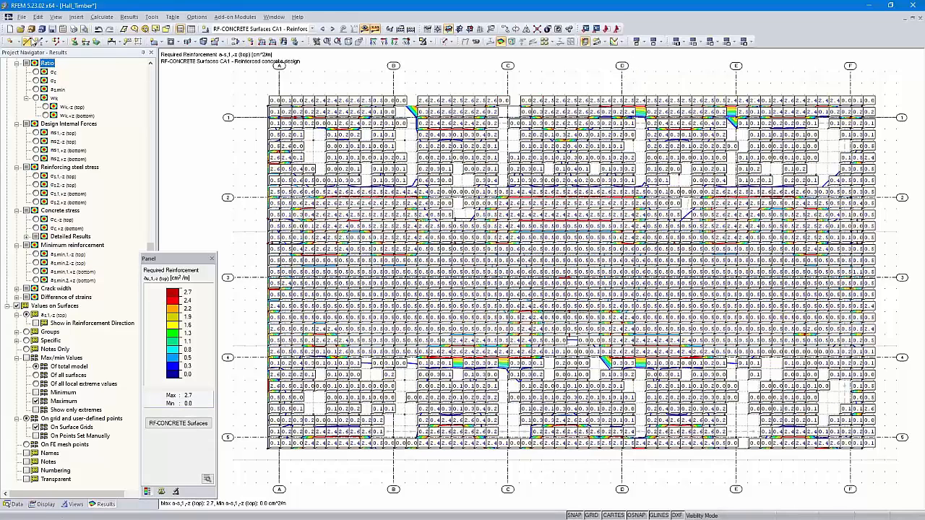
Output the current reinforcement graphic to the printout report at full page height with a 90° rotation.
left_click(75, 28)
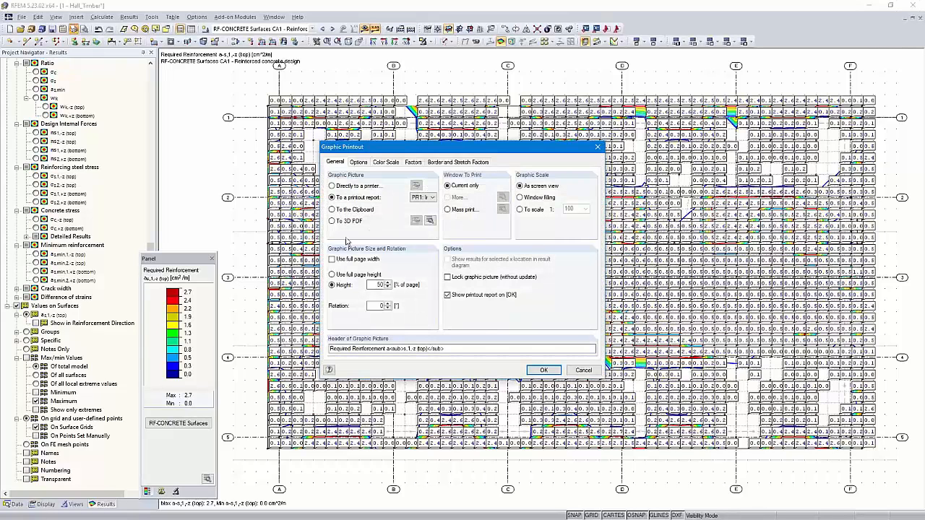
left_click(332, 273)
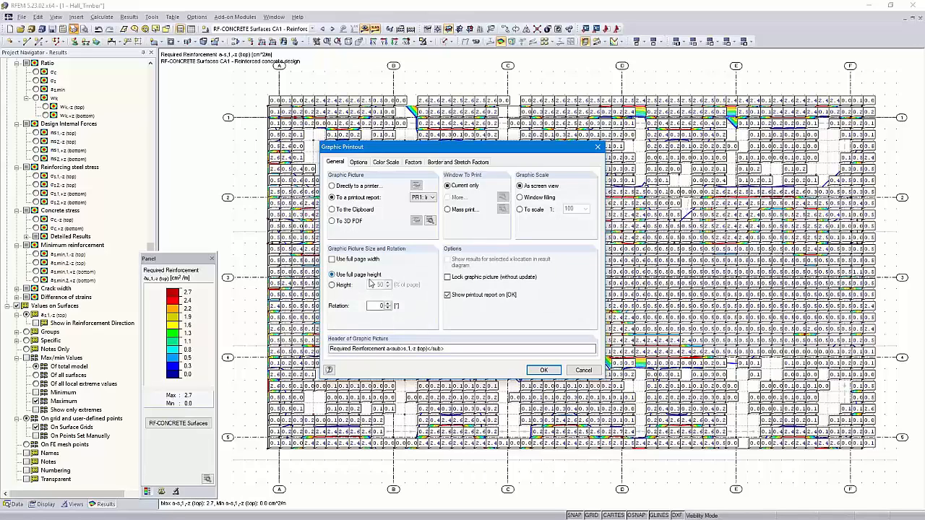
left_click(380, 307)
left_click(543, 370)
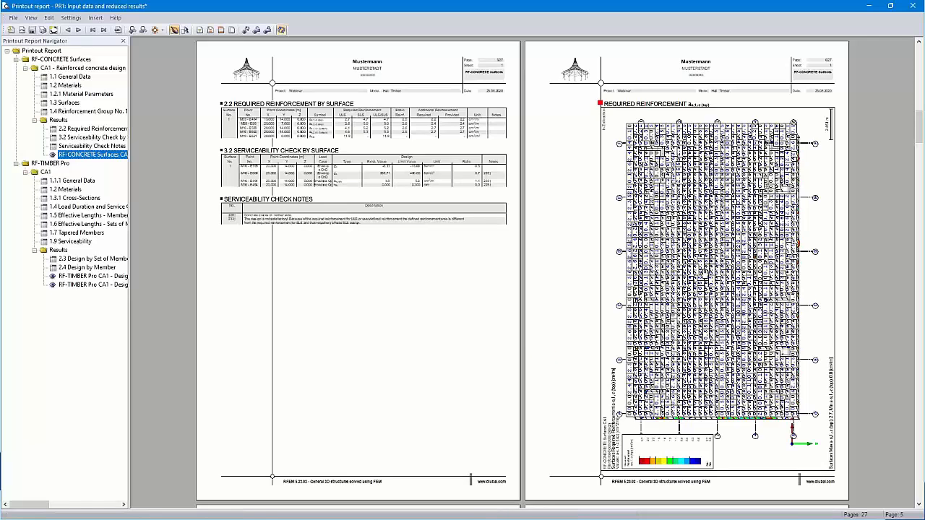
Examine the required reinforcement a-s,1,-z (top) graphic up close in the printout report and close the report without saving.
scroll(745, 219, "up", 2, "ctrl")
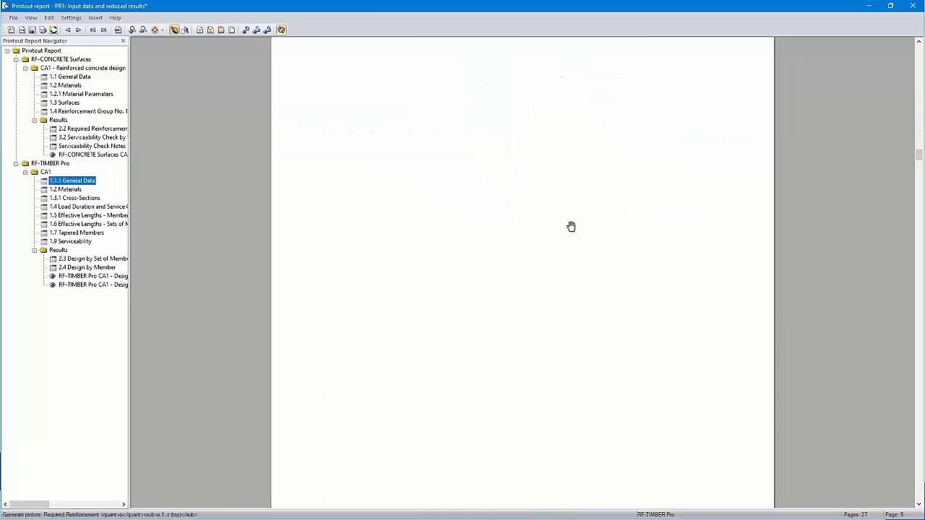
left_click(101, 155)
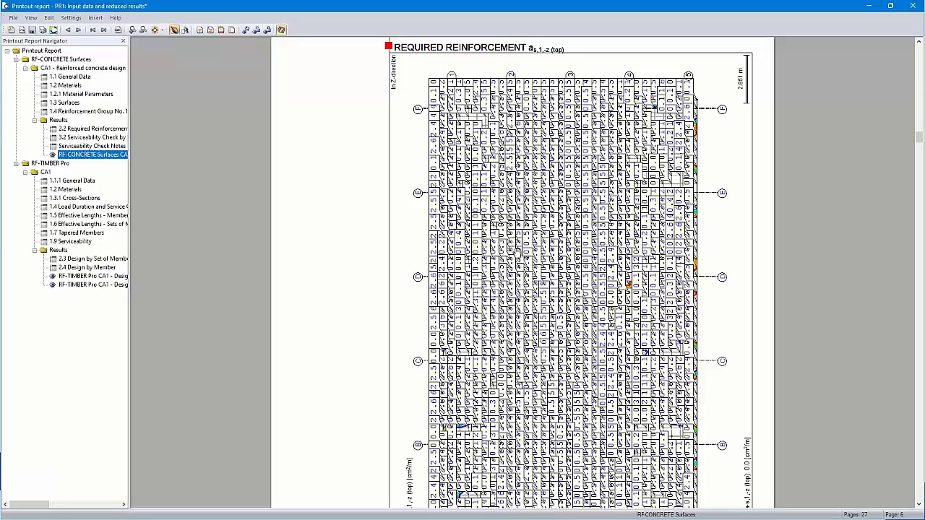
left_click(909, 8)
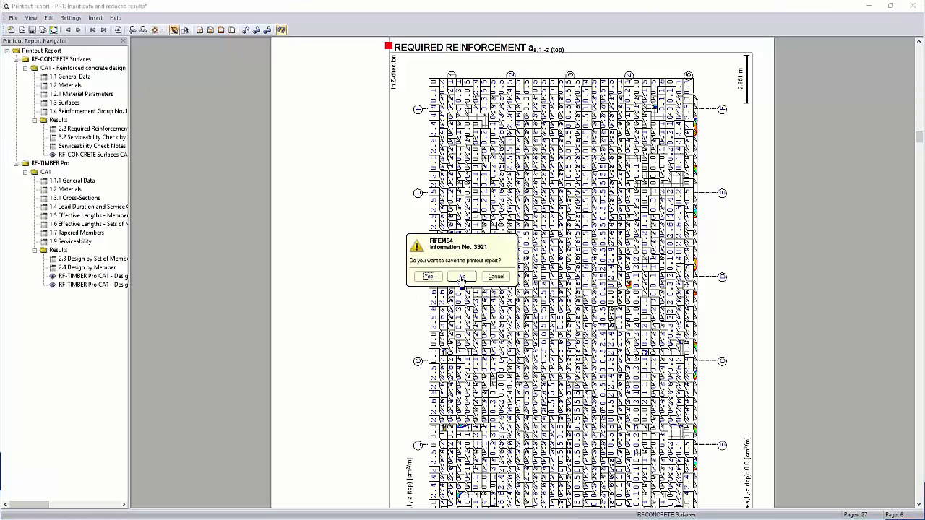
left_click(461, 278)
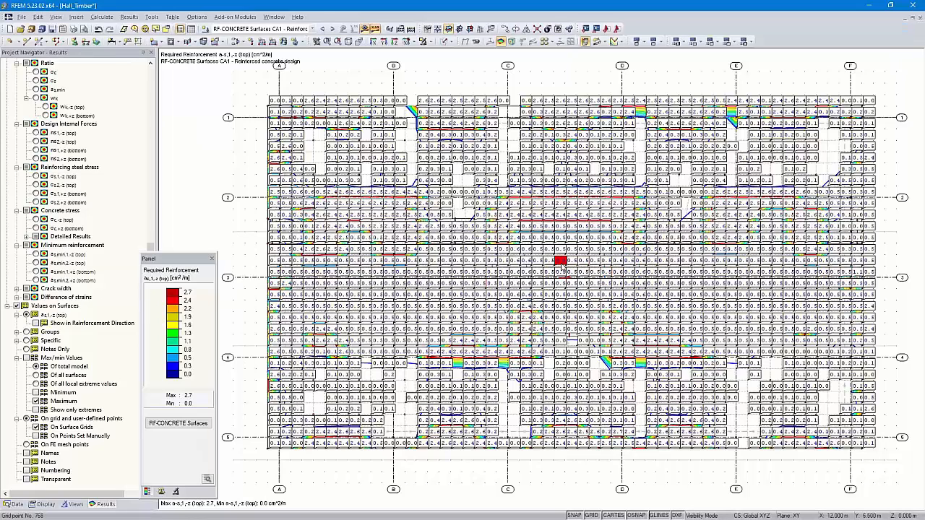
In the display properties for result values on surfaces, set the printout report's text color for positive values to black.
mouse_move(562, 266)
right_click(561, 266)
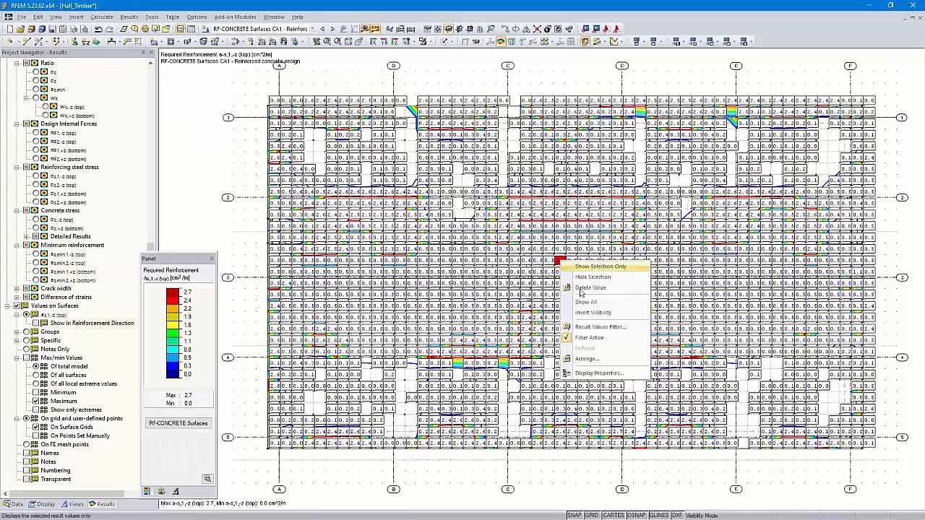
left_click(594, 374)
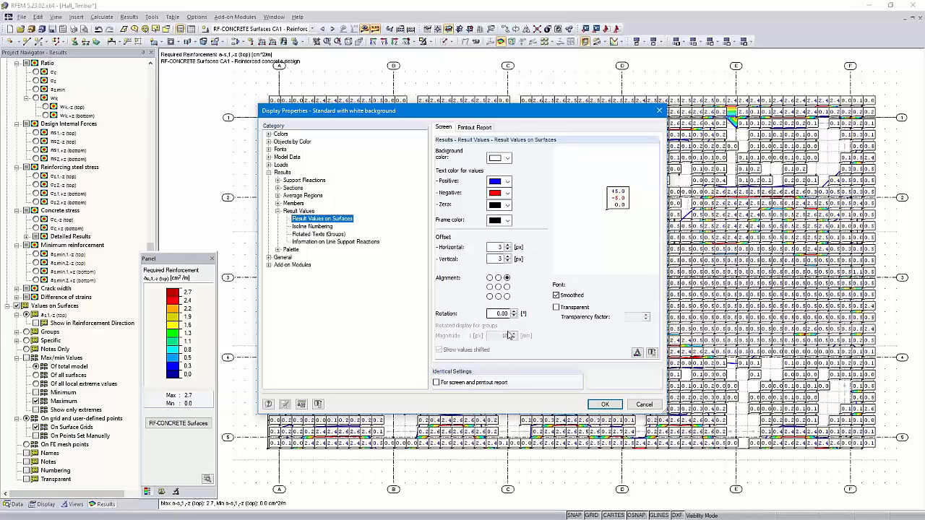
left_click(481, 131)
left_click(444, 128)
left_click(470, 128)
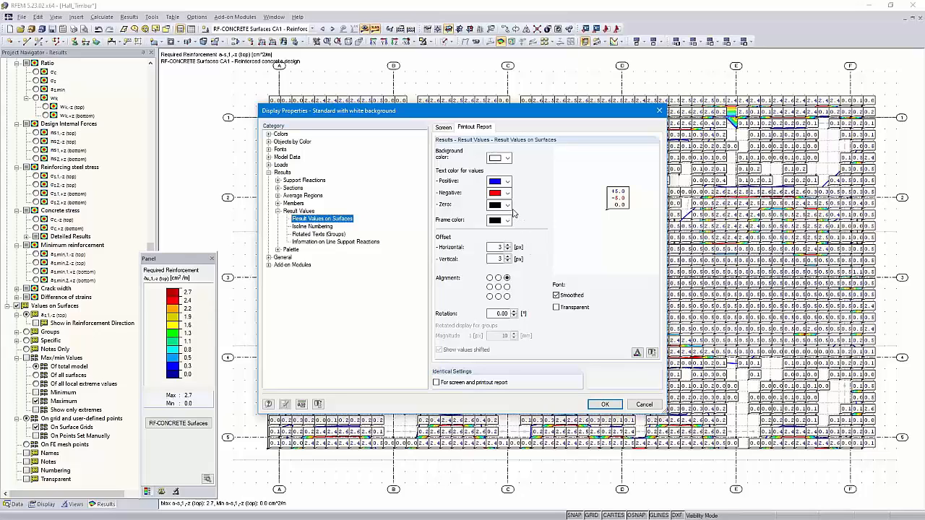
left_click(508, 181)
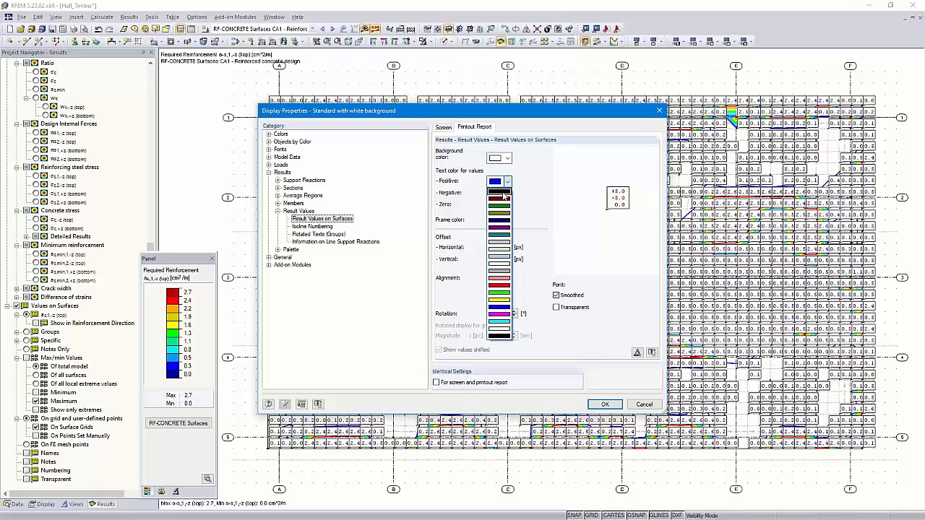
left_click(501, 192)
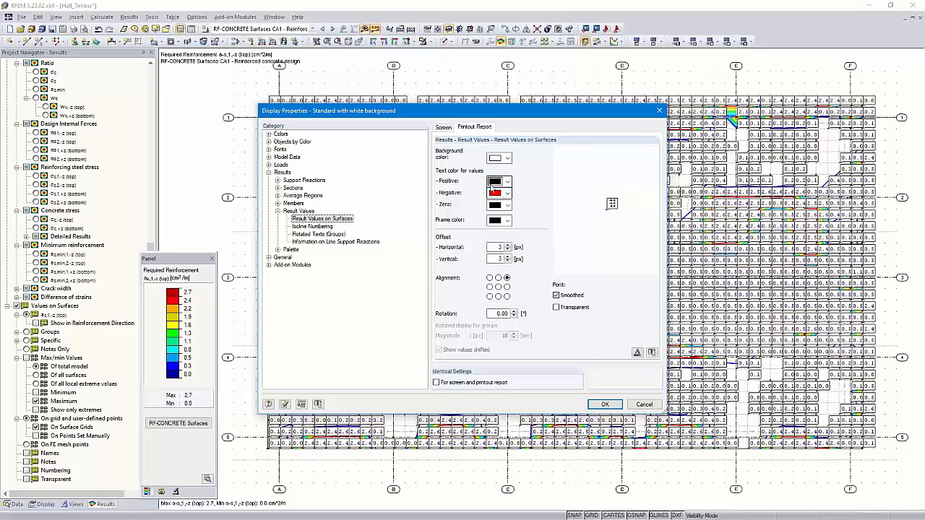
Set the horizontal and vertical offsets of the printed surface values to 0 px and center their alignment.
left_click(505, 312)
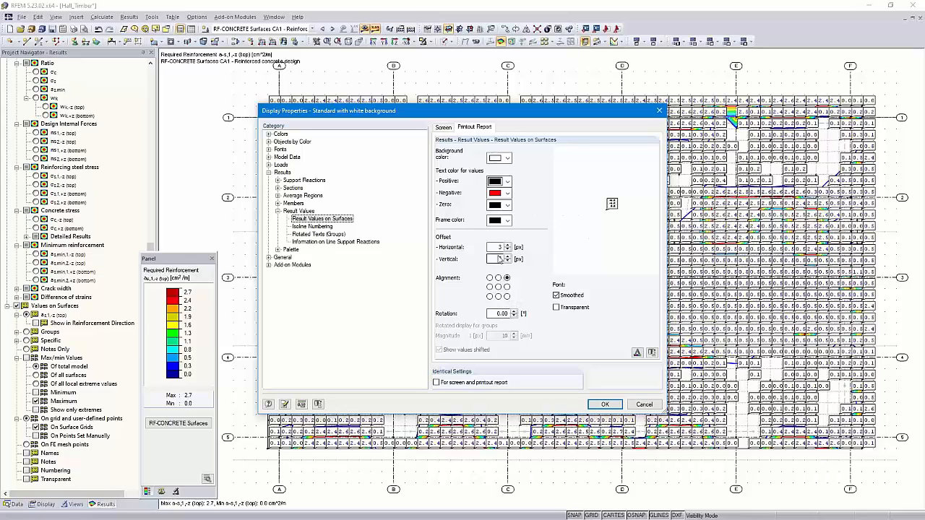
left_click(507, 249)
type("00")
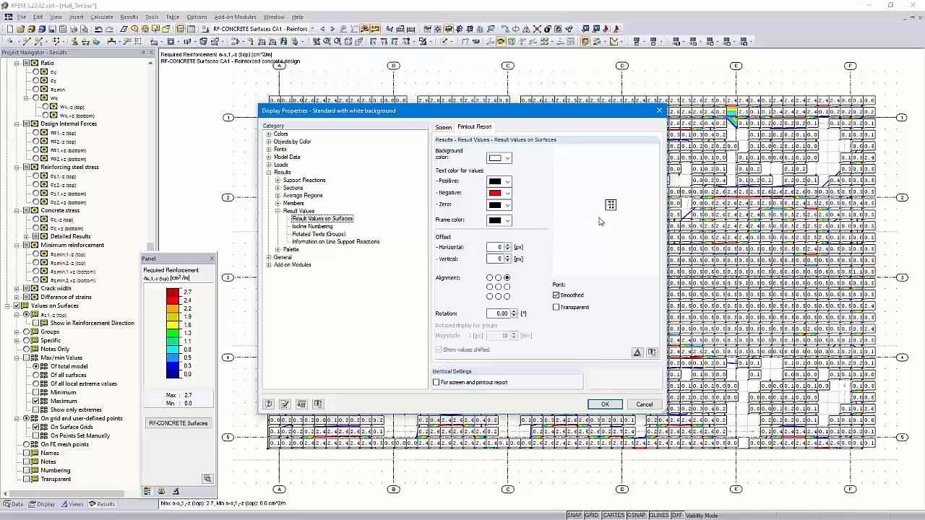
left_click(497, 287)
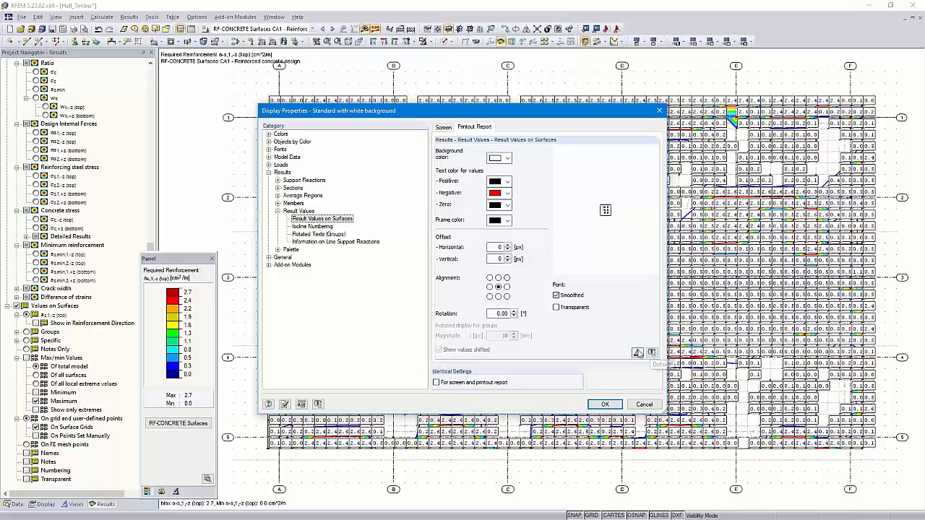
Set the font size of the printed surface values to 4 and apply the display properties.
left_click(637, 353)
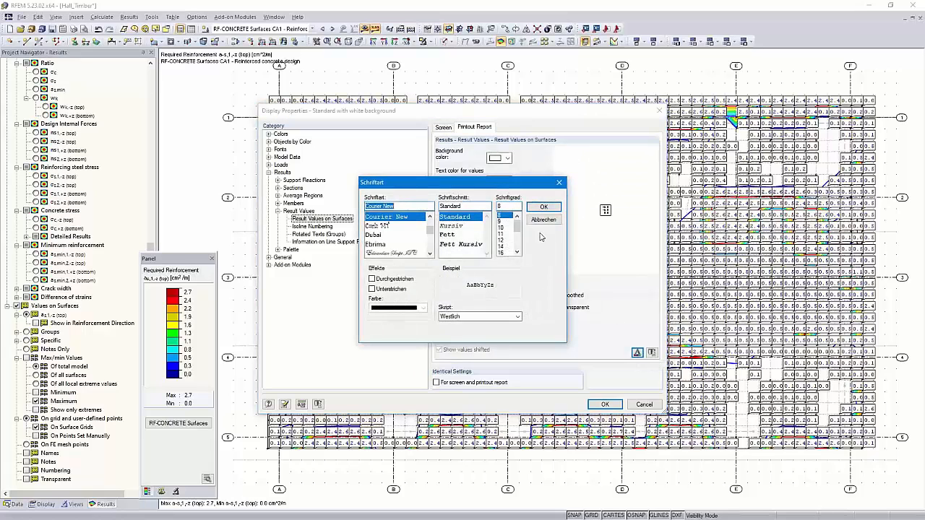
left_click_drag(508, 206, 483, 204)
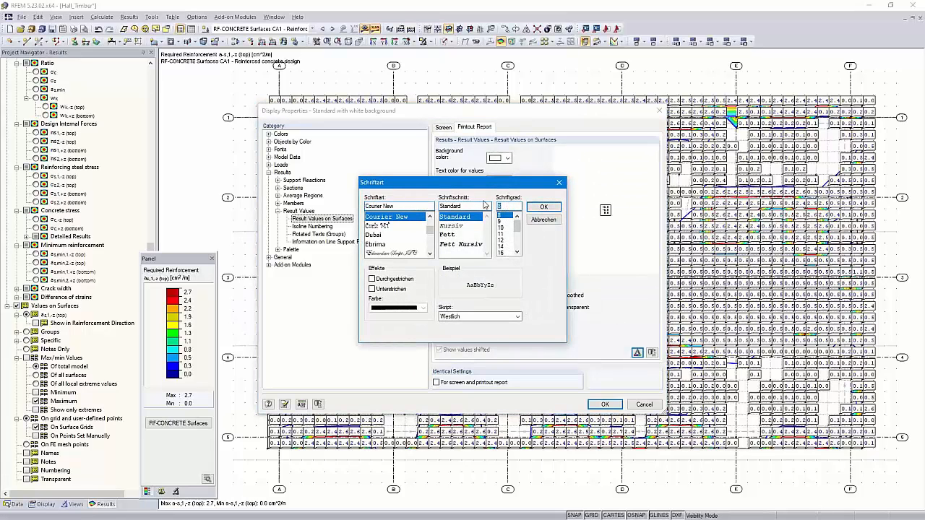
type("4")
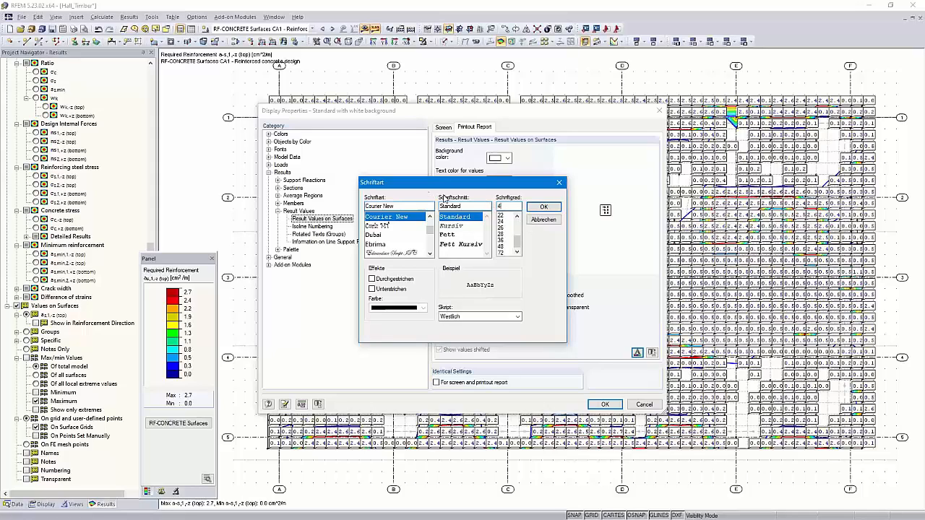
left_click(539, 210)
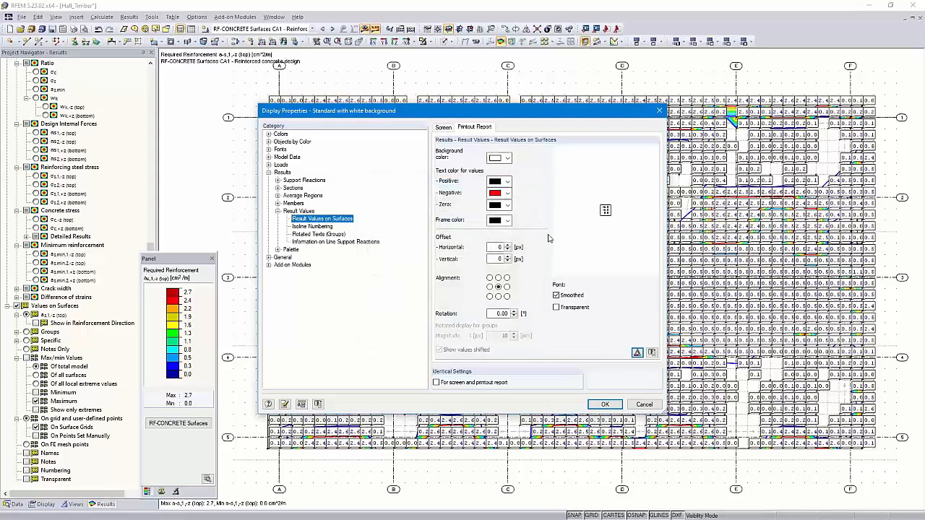
left_click(605, 406)
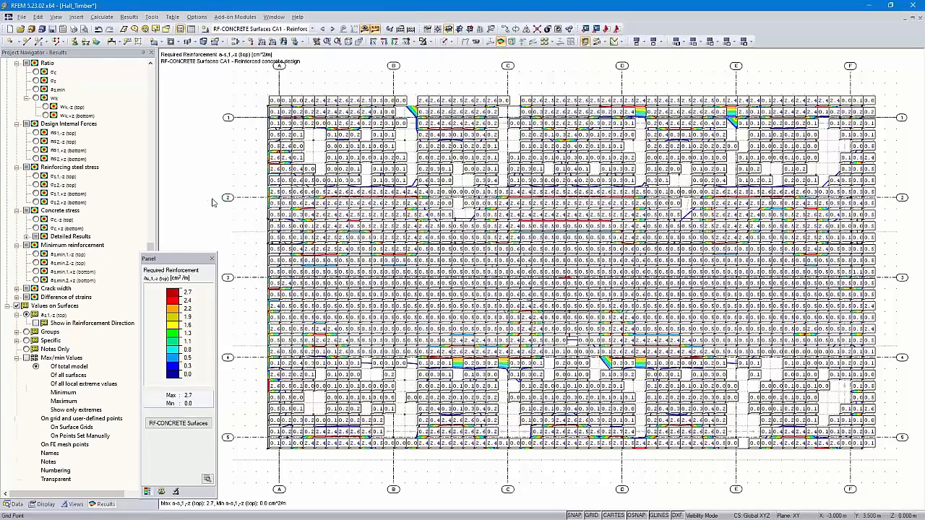
Output the reinforcement graphic with the revised value labels to the printout report and enlarge it.
left_click(75, 29)
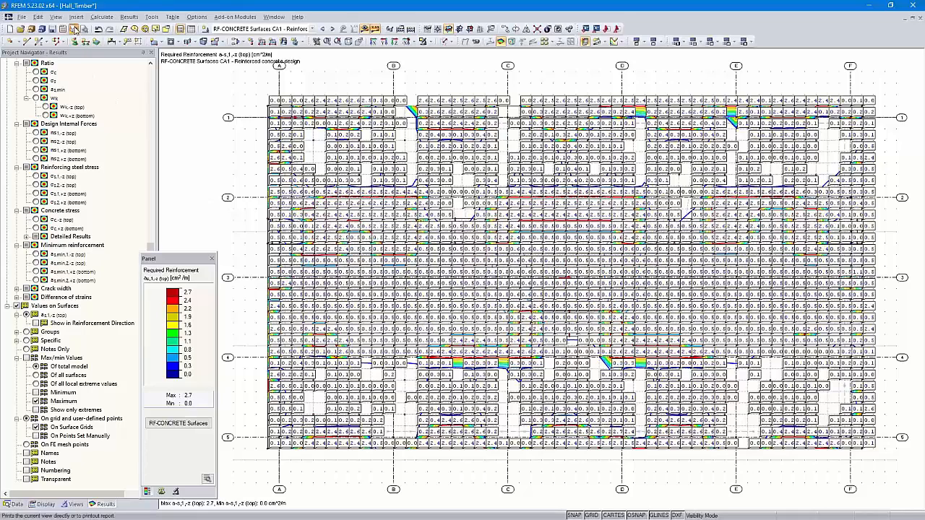
left_click(542, 372)
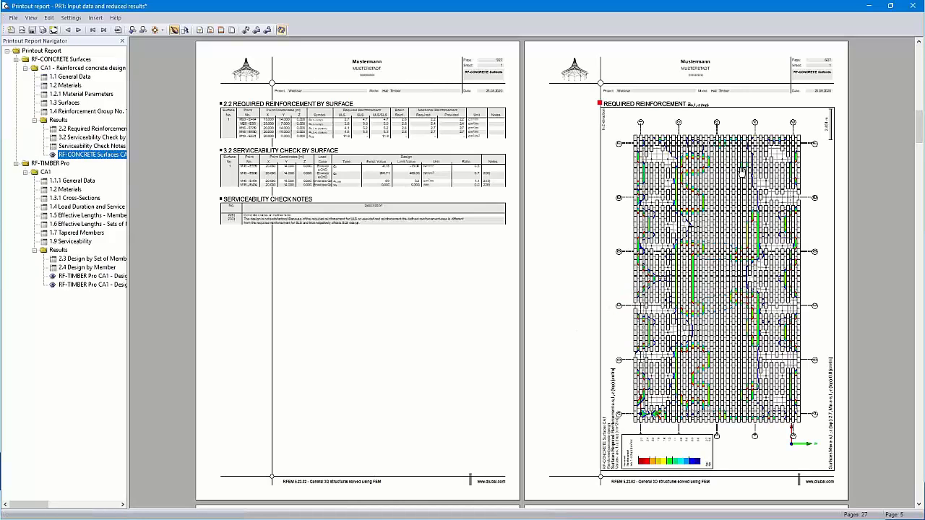
scroll(741, 172, "up", 2, "ctrl")
scroll(545, 188, "up", 1, "ctrl")
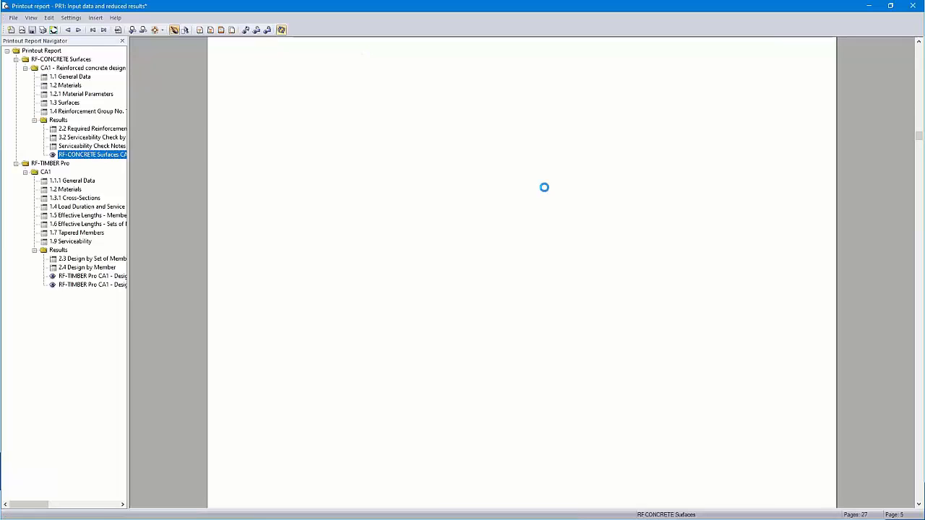
scroll(494, 226, "up", 1, "ctrl")
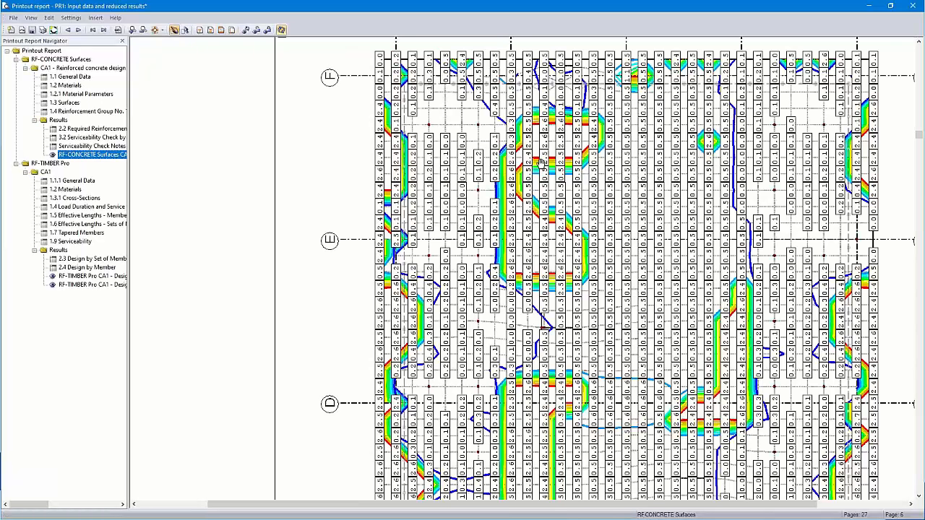
Check the legibility of the printed reinforcement values and isolines across the slab, and close the report without saving.
scroll(558, 192, "up", 1)
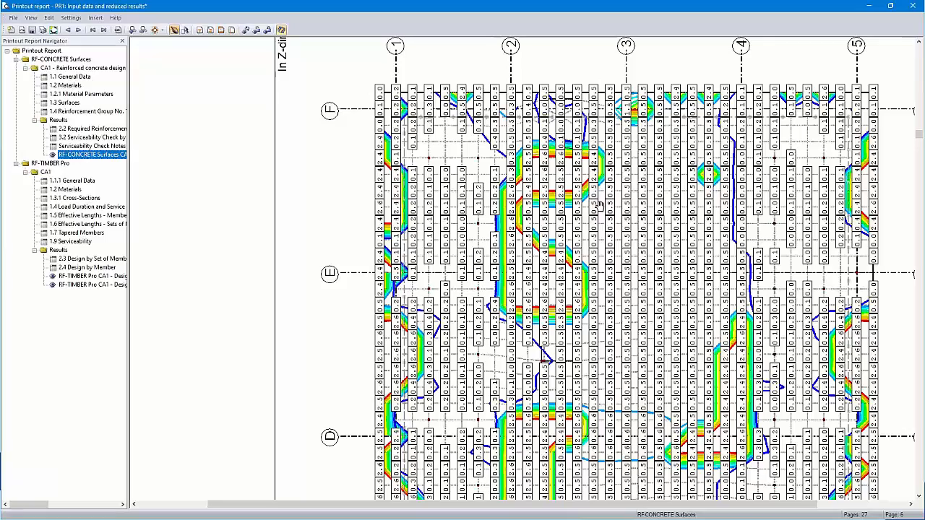
scroll(631, 236, "up", 2)
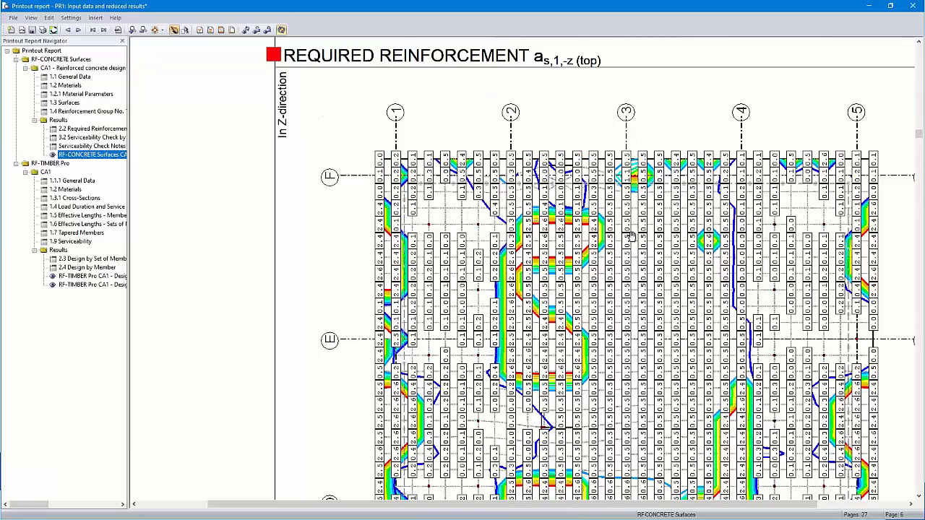
scroll(632, 236, "down", 9)
scroll(632, 236, "down", 3)
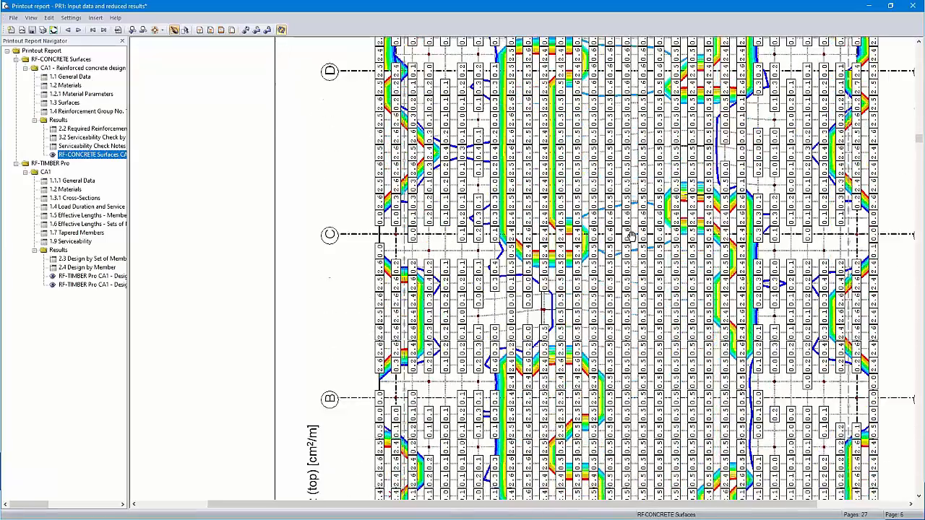
left_click(914, 6)
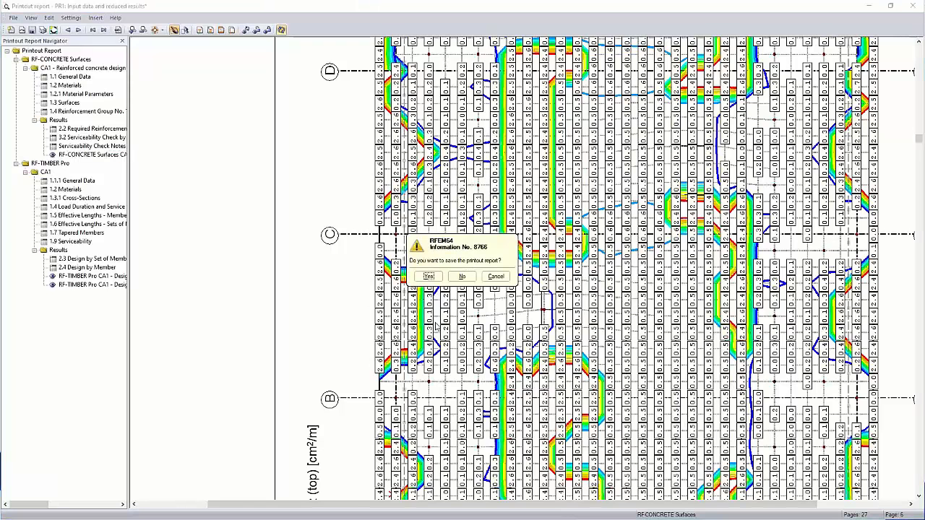
left_click(461, 278)
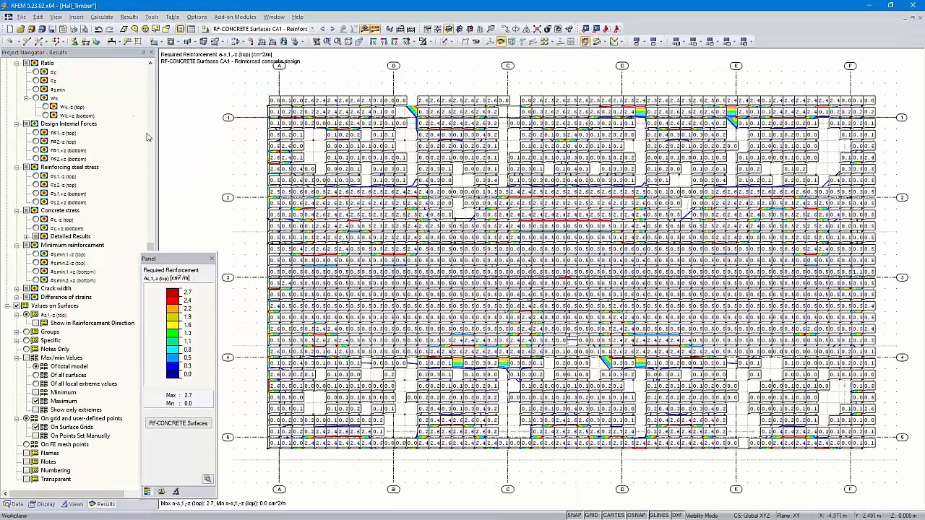
Choose mass print for the slab reinforcement graphic's output to the printout report and open the mass print settings.
scroll(55, 162, "up", 12)
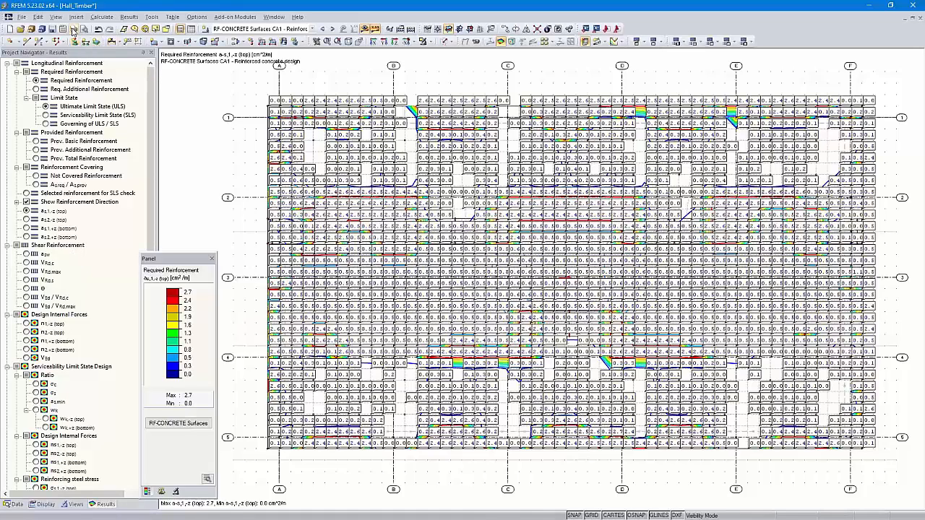
left_click(73, 29)
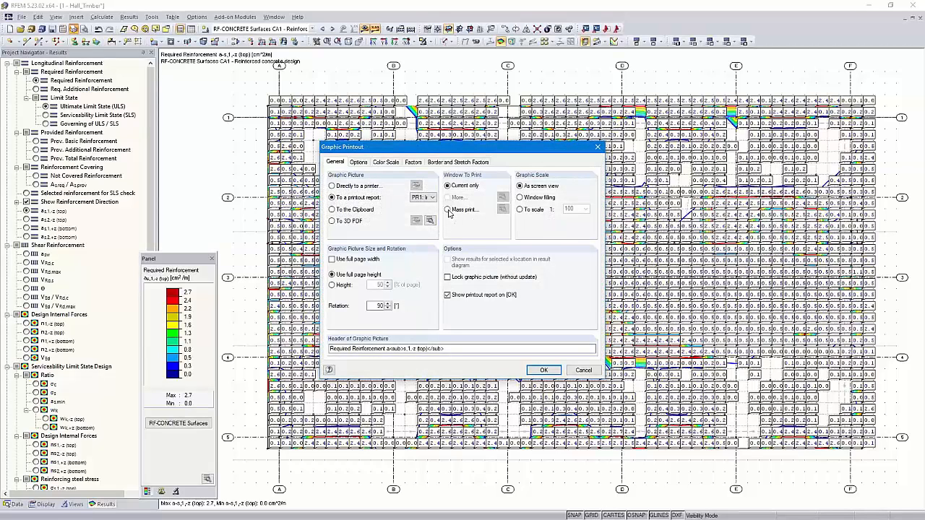
left_click(448, 209)
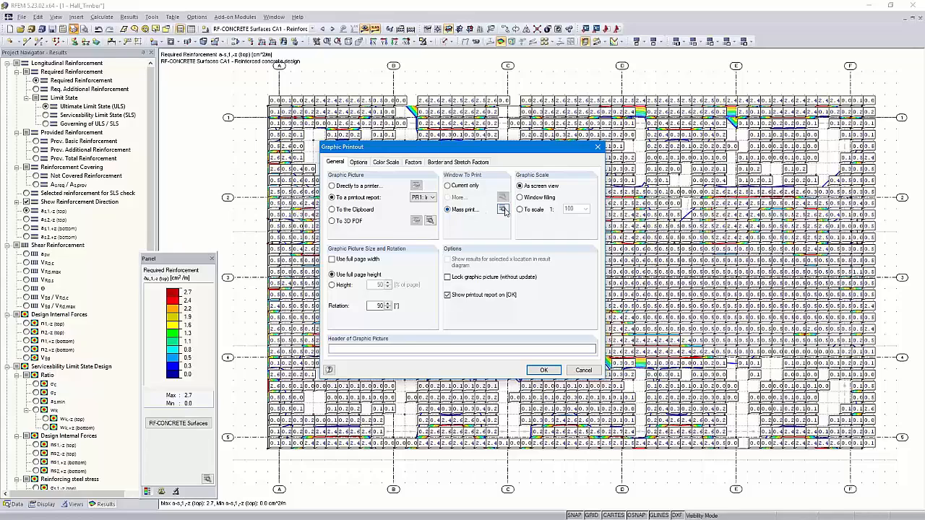
left_click(503, 210)
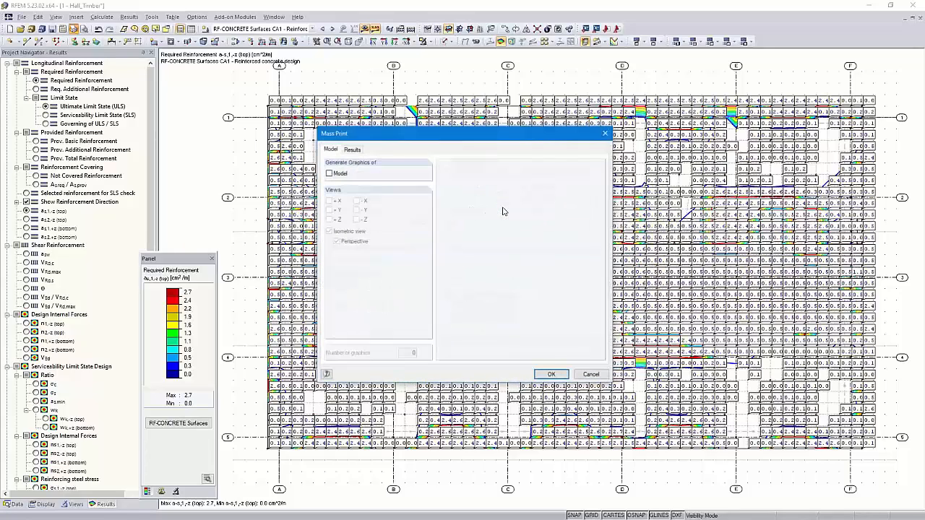
Limit the mass print's results to the selected case CA1 - RF-CONCRETE Surfaces.
left_click(351, 150)
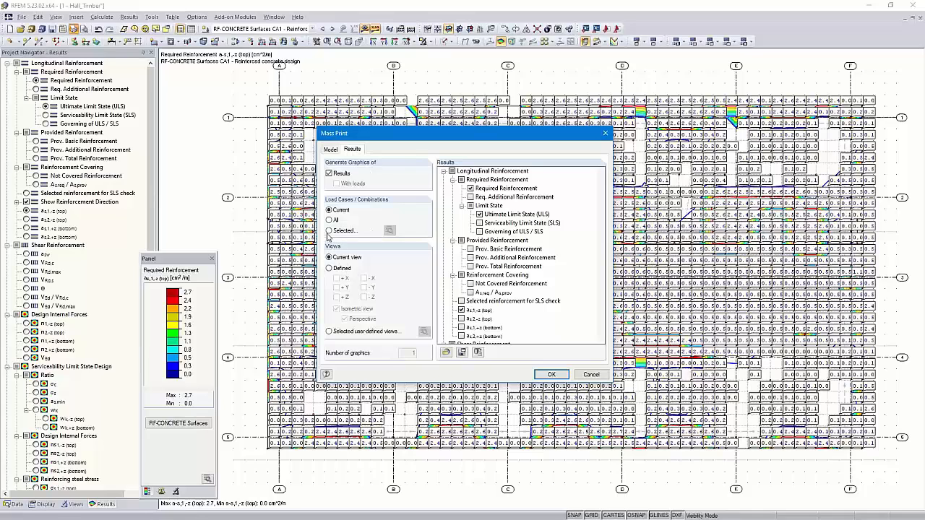
left_click(328, 231)
left_click(390, 230)
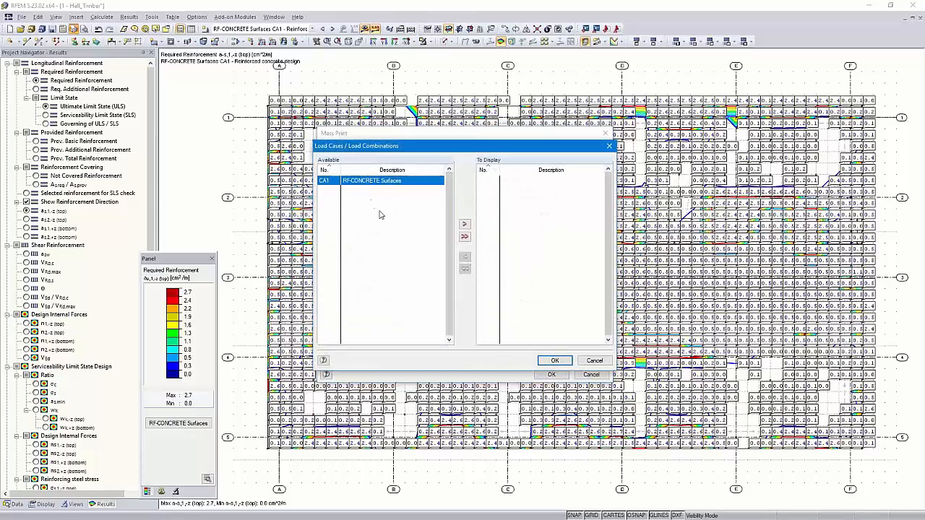
double_click(367, 185)
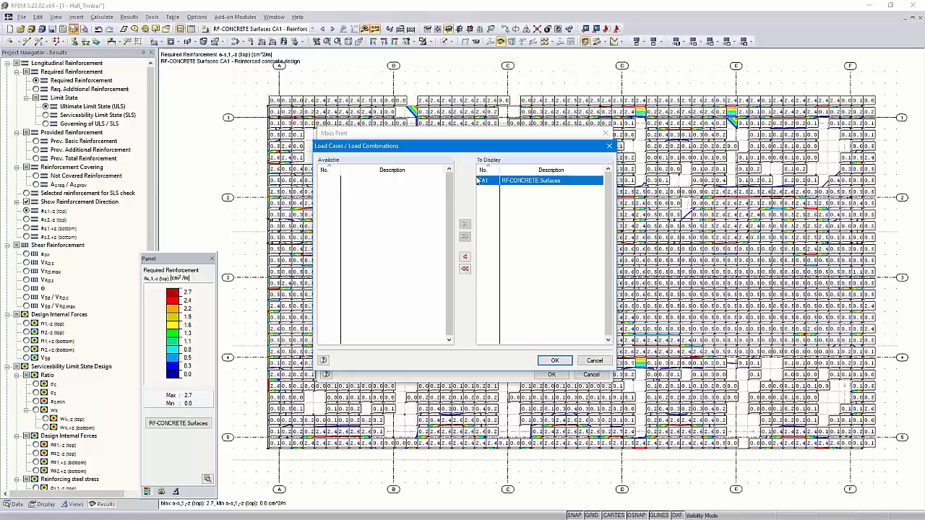
left_click(554, 360)
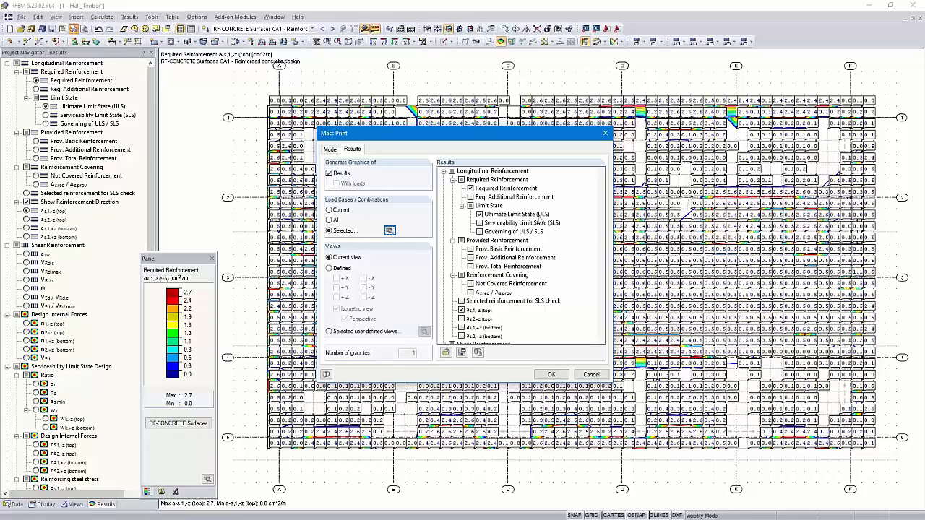
Add the as,2,-z (top), as,1,+z (bottom) and as,2,+z (bottom) results to the mass print and output the graphics to the printout report.
scroll(488, 296, "down", 1)
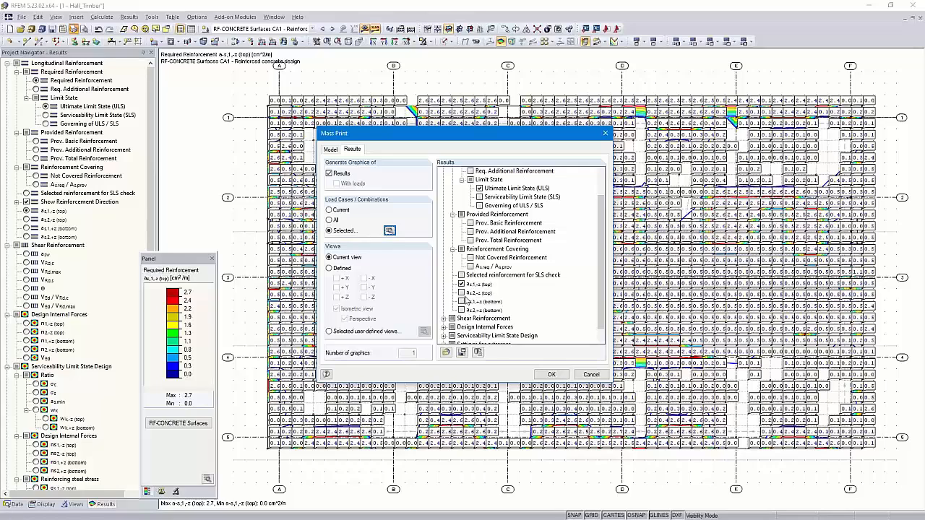
left_click(462, 293)
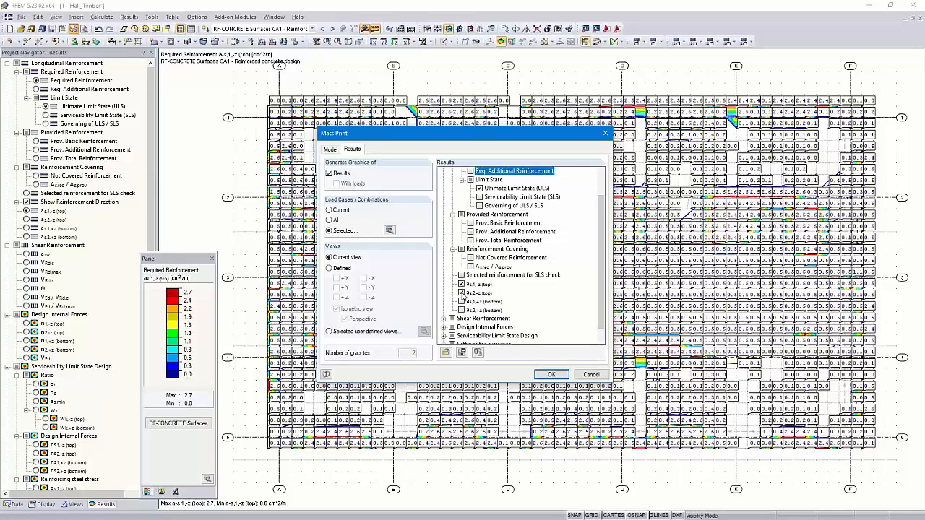
left_click(462, 301)
scroll(506, 302, "down", 1)
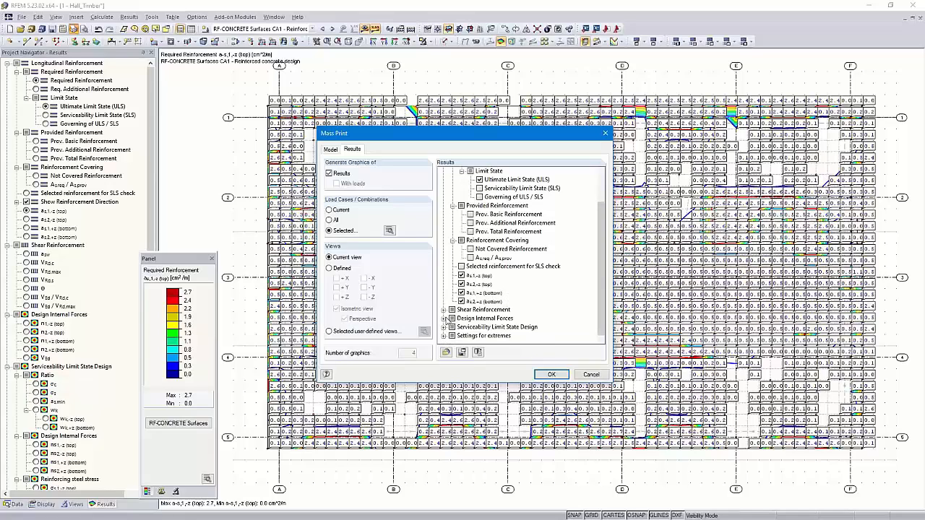
left_click(448, 310)
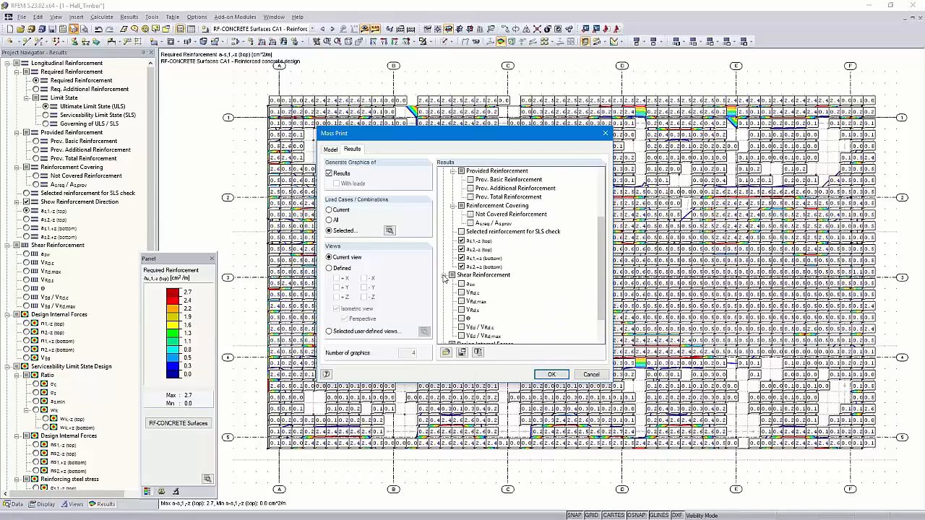
left_click(445, 275)
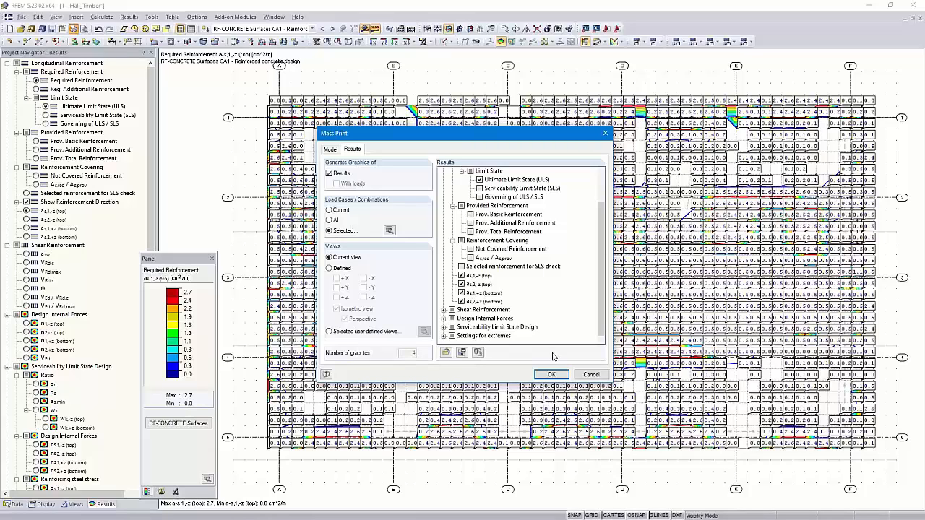
left_click(550, 375)
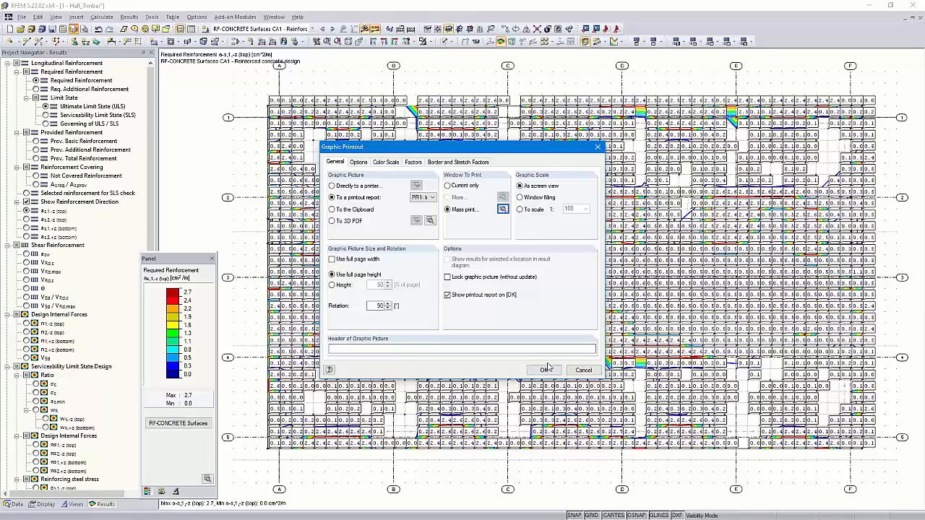
left_click(543, 371)
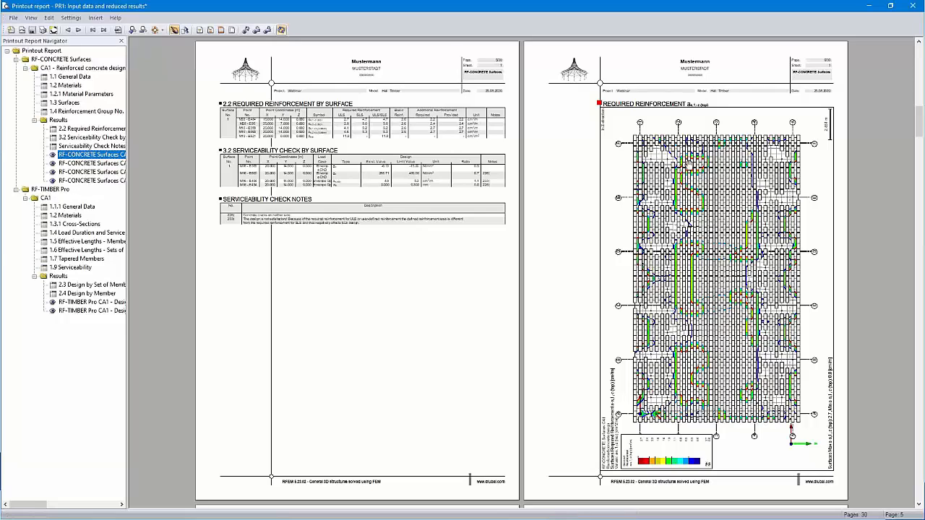
Examine the required reinforcement graphics for both directions at the slab's top and bottom in the printout report.
scroll(708, 186, "up", 1, "ctrl")
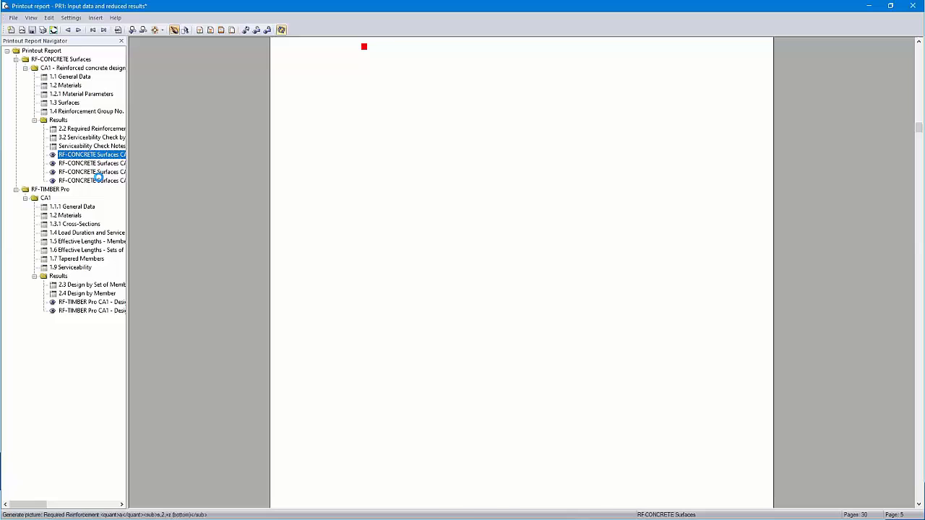
left_click(99, 165)
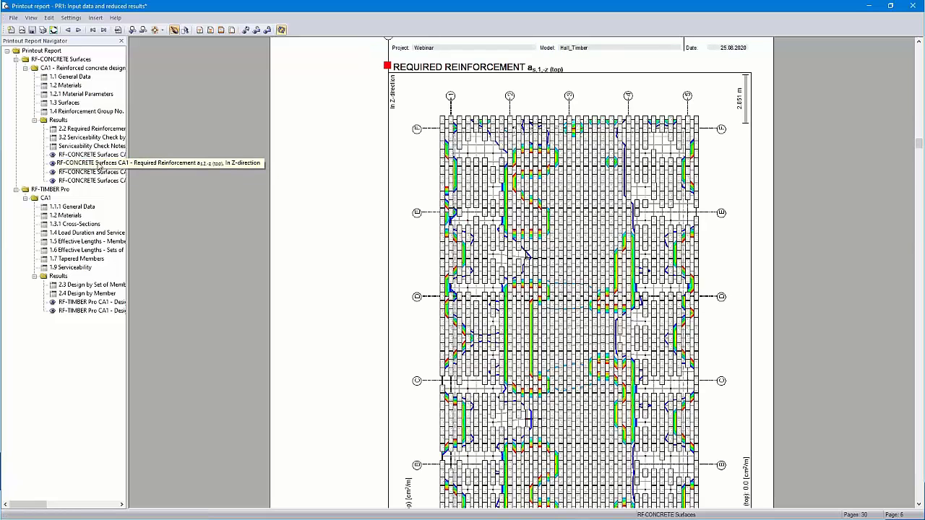
left_click(99, 172)
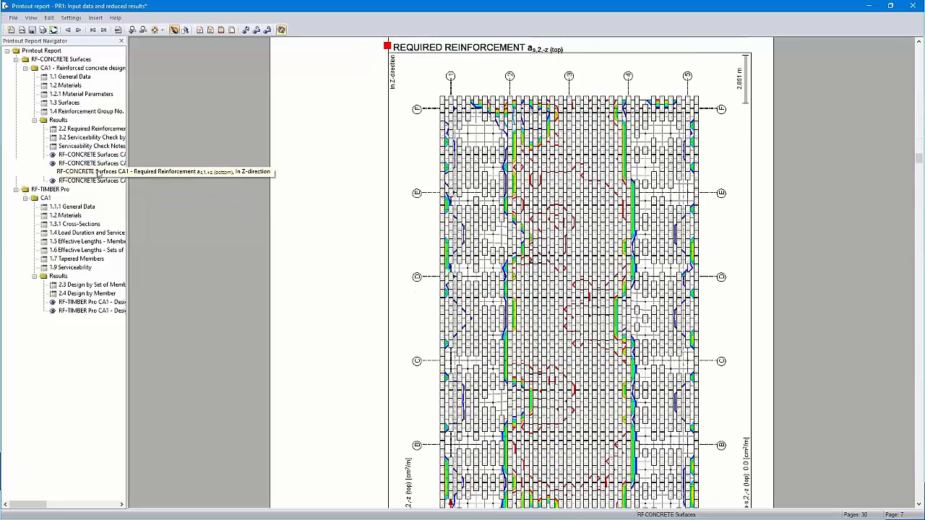
left_click(99, 180)
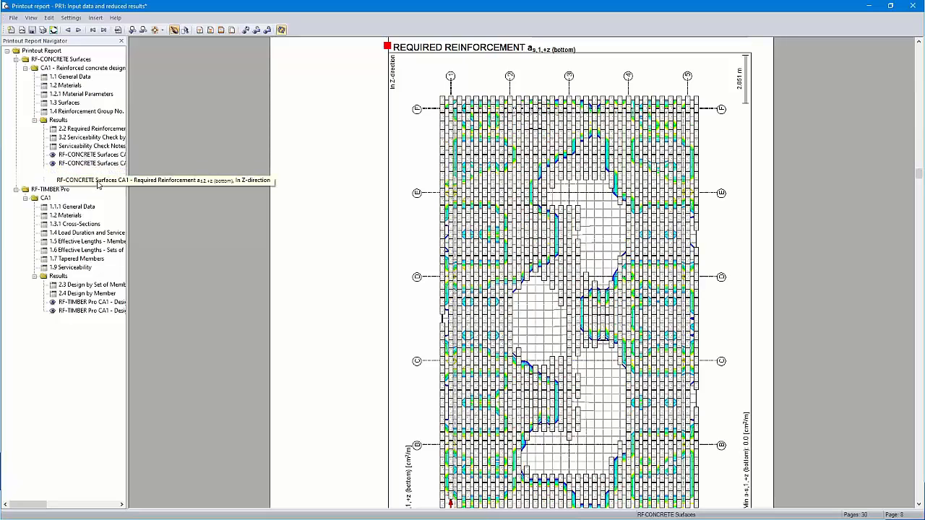
scroll(533, 163, "up", 1, "ctrl")
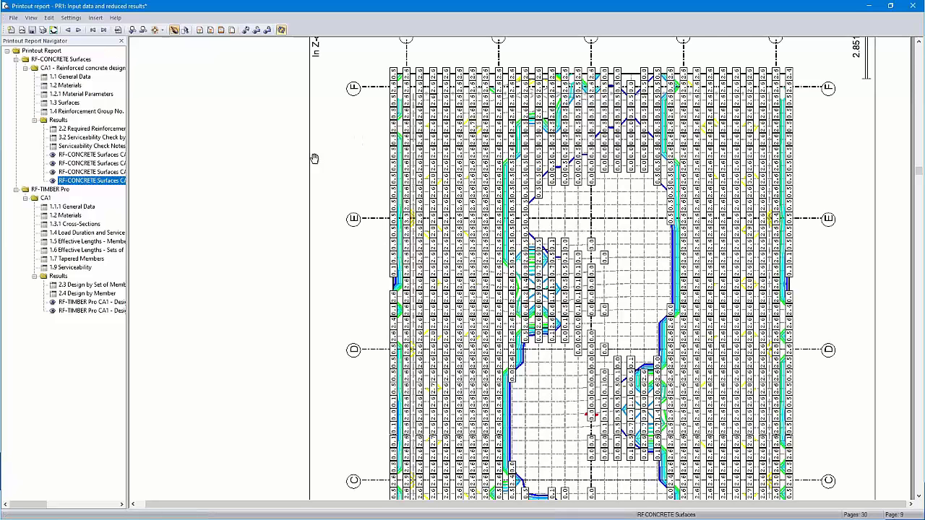
left_click(156, 31)
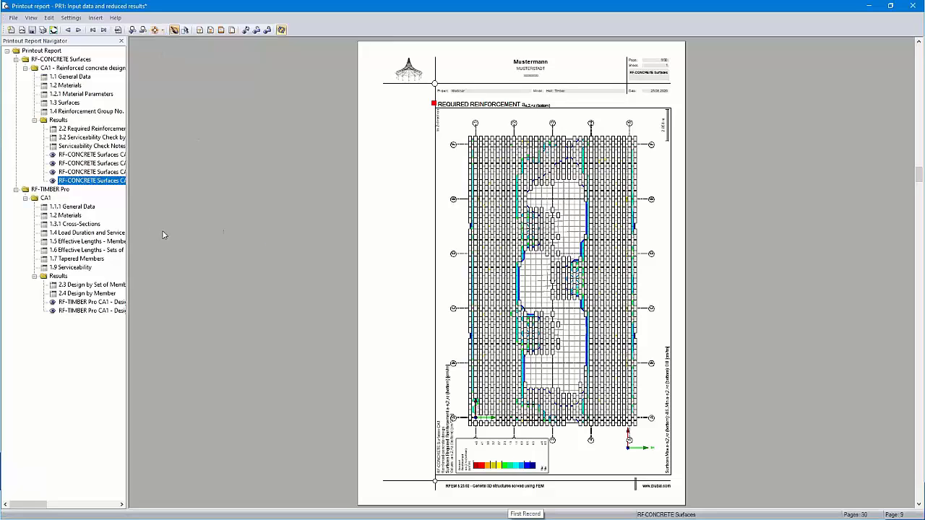
Add "Design notes:" and dotted placeholder lines below CA1 in the additional explanation of the RF-TIMBER Pro General Data chapter.
left_click_drag(72, 154, 75, 209)
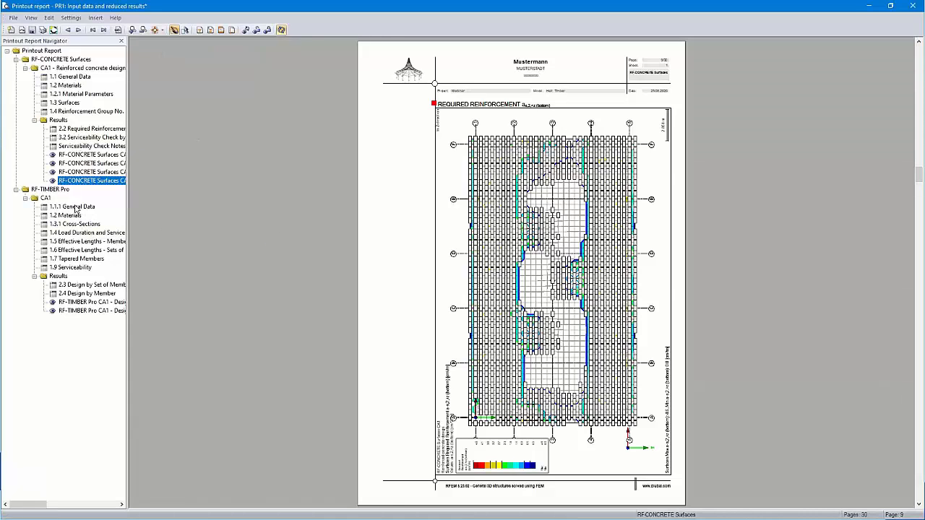
left_click(75, 209)
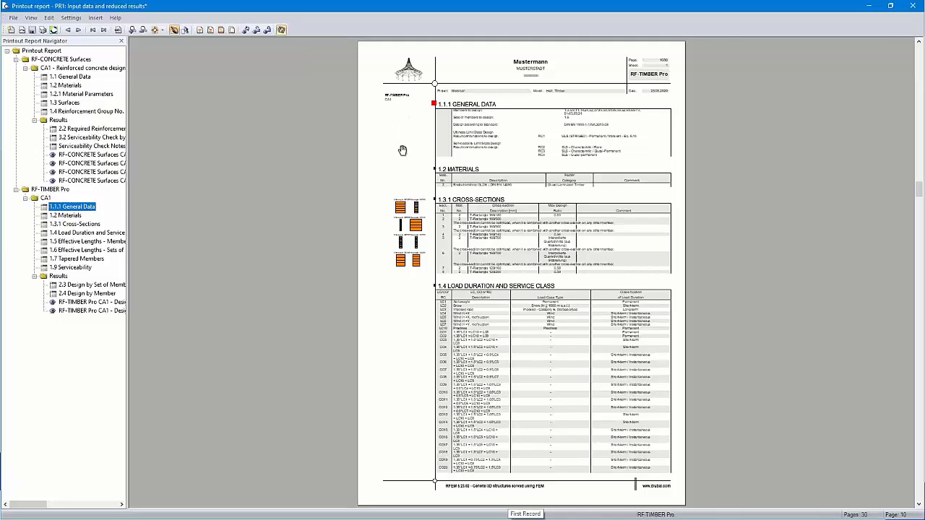
scroll(403, 150, "up", 1, "ctrl")
scroll(403, 150, "up", 1, "ctrl")
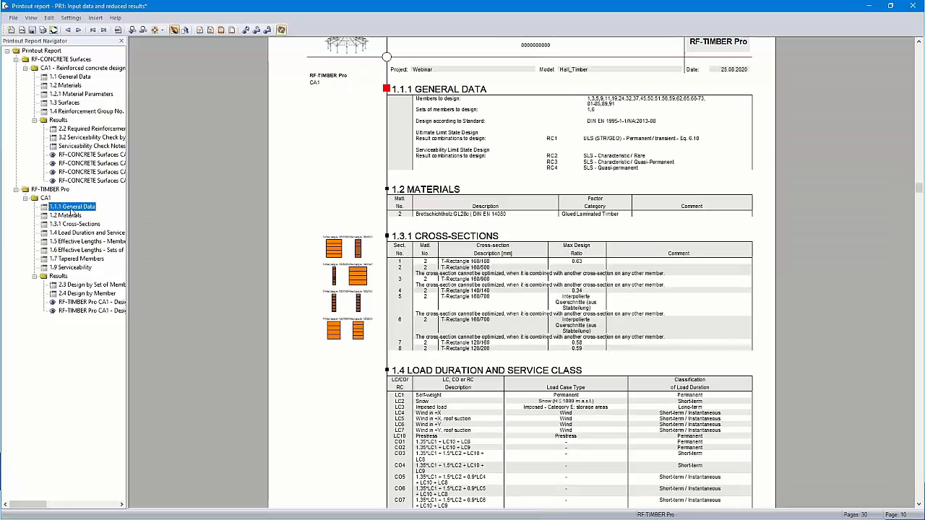
right_click(73, 209)
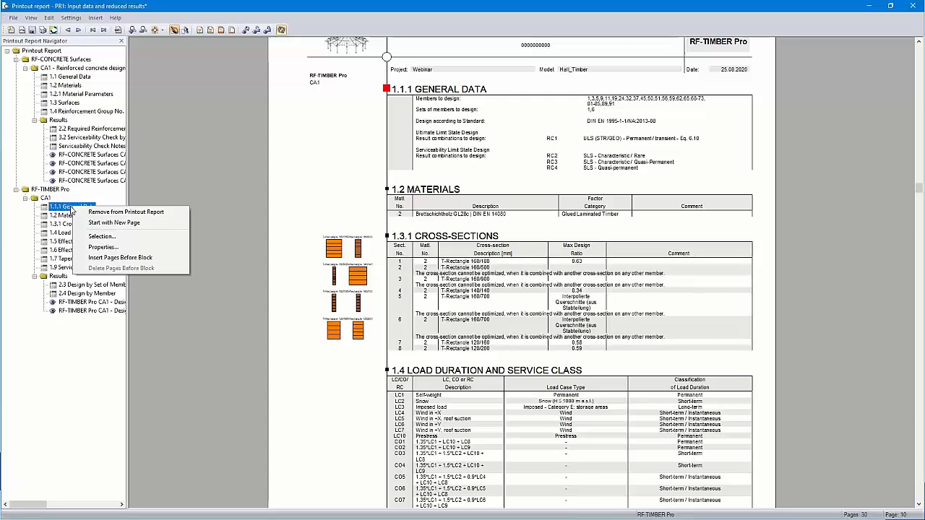
left_click(108, 248)
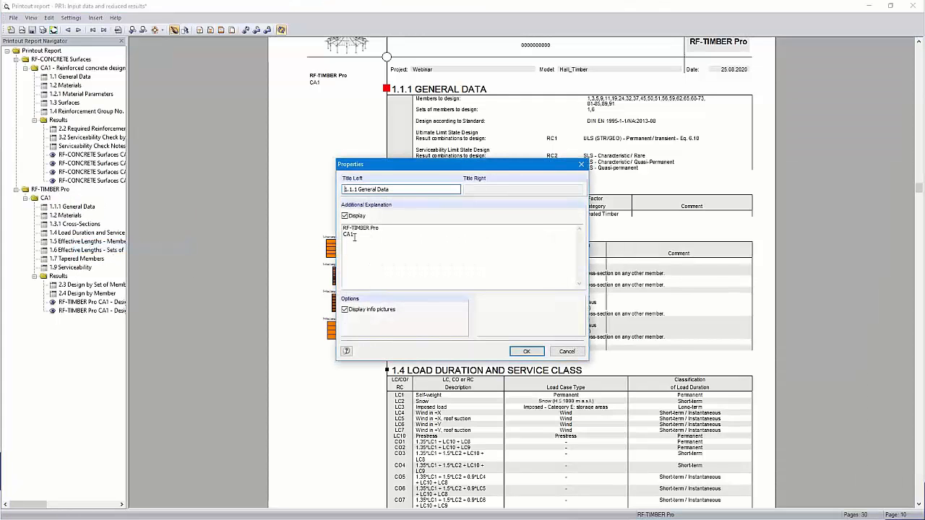
left_click(354, 237)
key("Return")
type("Design no")
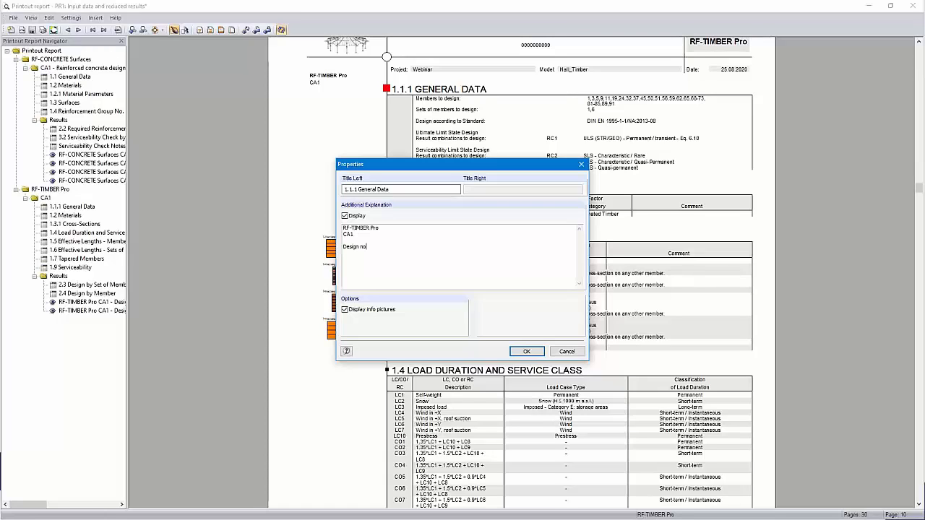
type("tes:")
key("Return")
type(".")
key("Return")
type(". .")
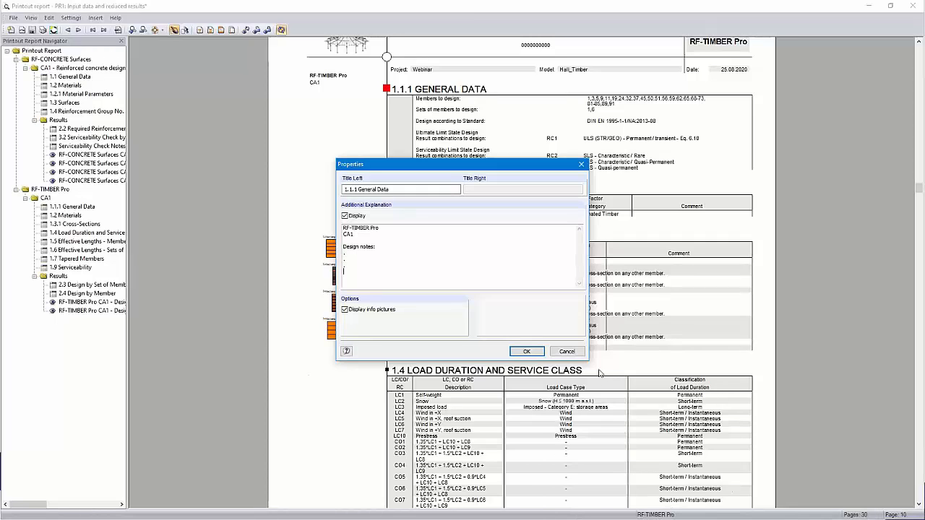
left_click(527, 351)
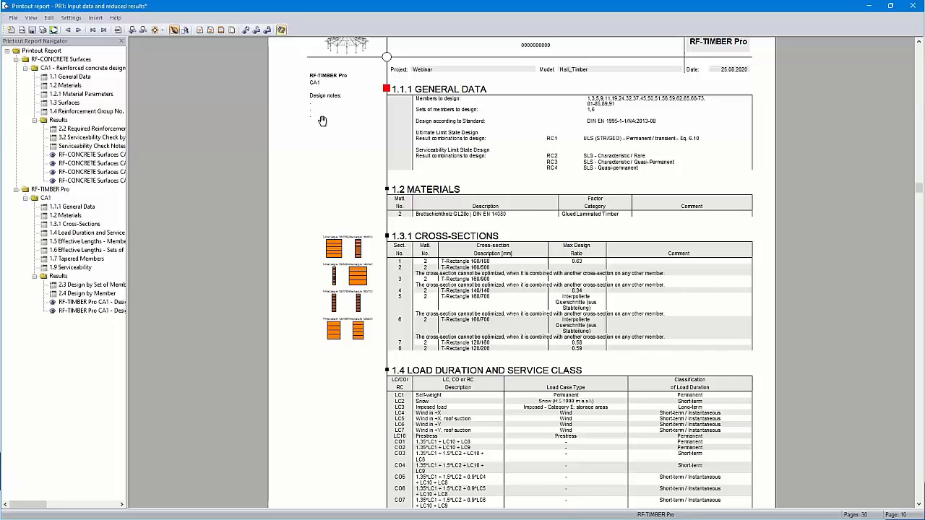
Load the header "2 - Dlubal" from the header library into the printout report header settings.
scroll(517, 319, "up", 2)
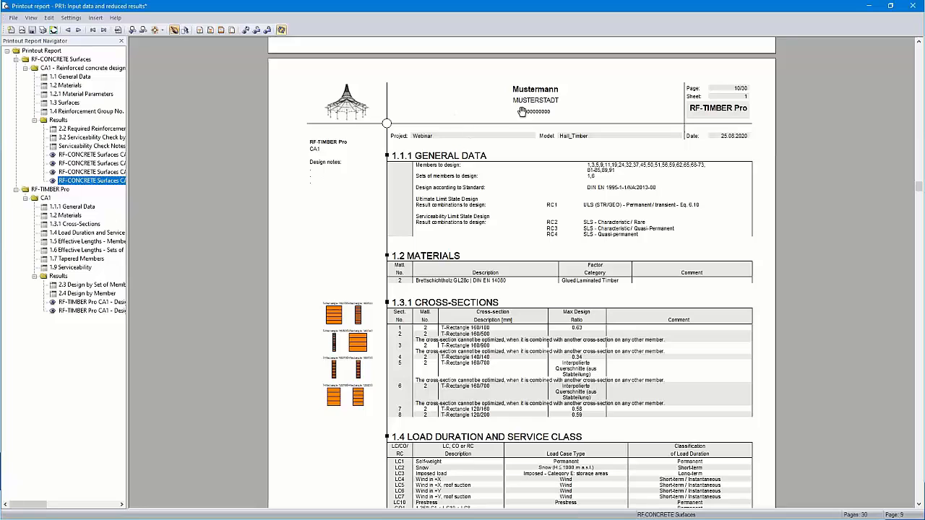
left_click(221, 30)
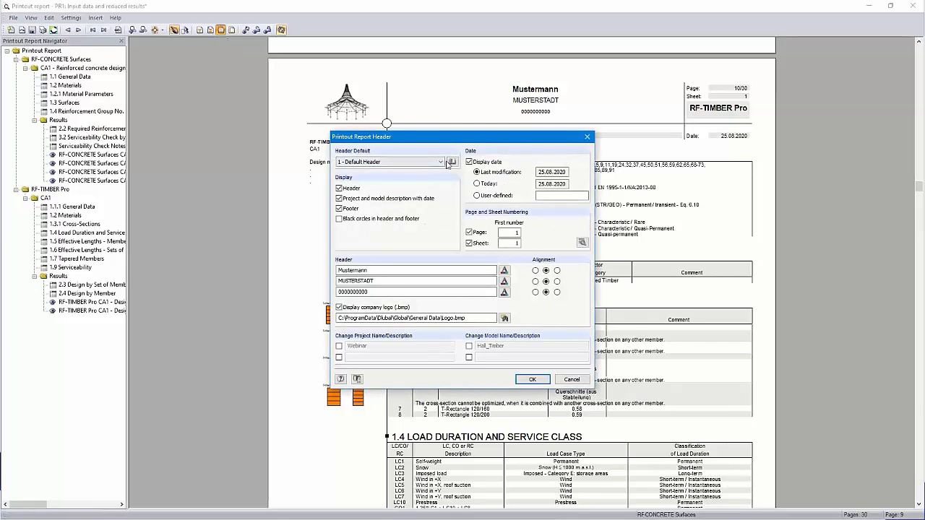
left_click(452, 163)
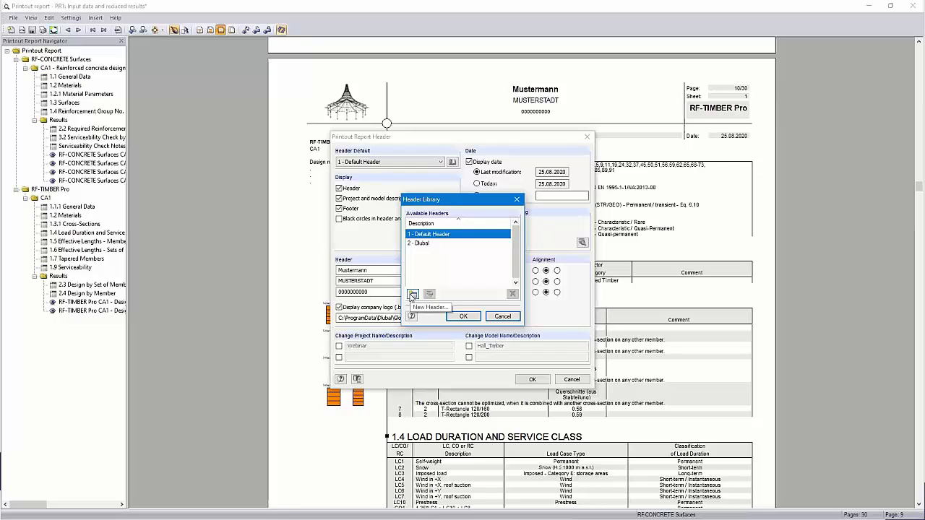
left_click(423, 243)
left_click(463, 316)
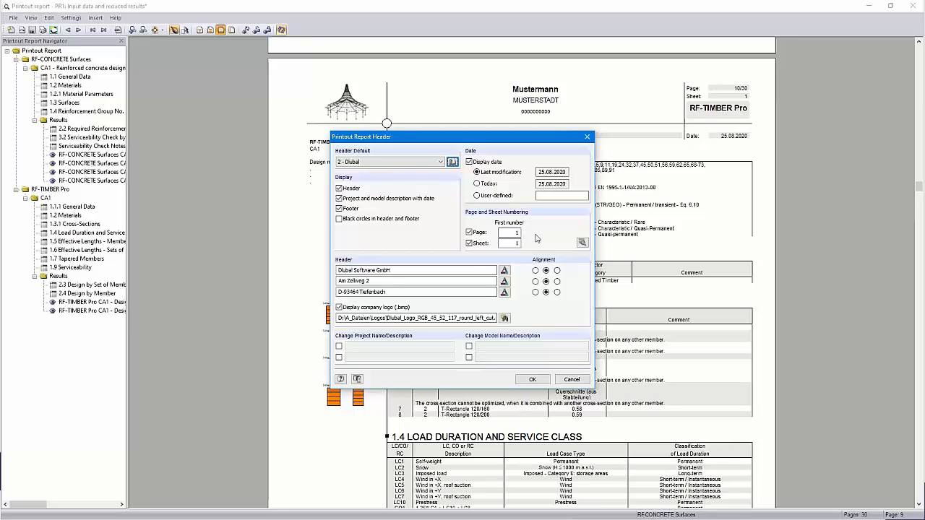
Keep the page numbering without a prefix in the page and sheet numbering settings, and apply the Dlubal header to the report.
left_click(581, 243)
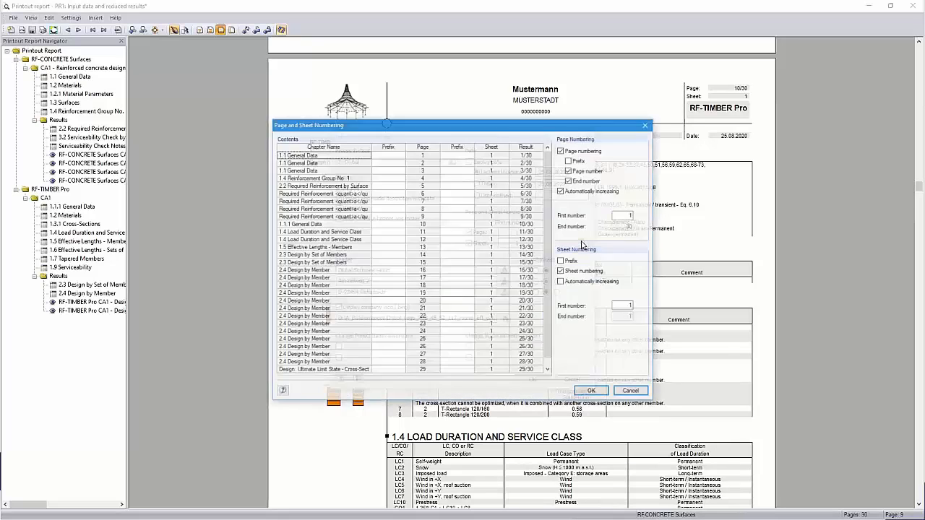
left_click(570, 160)
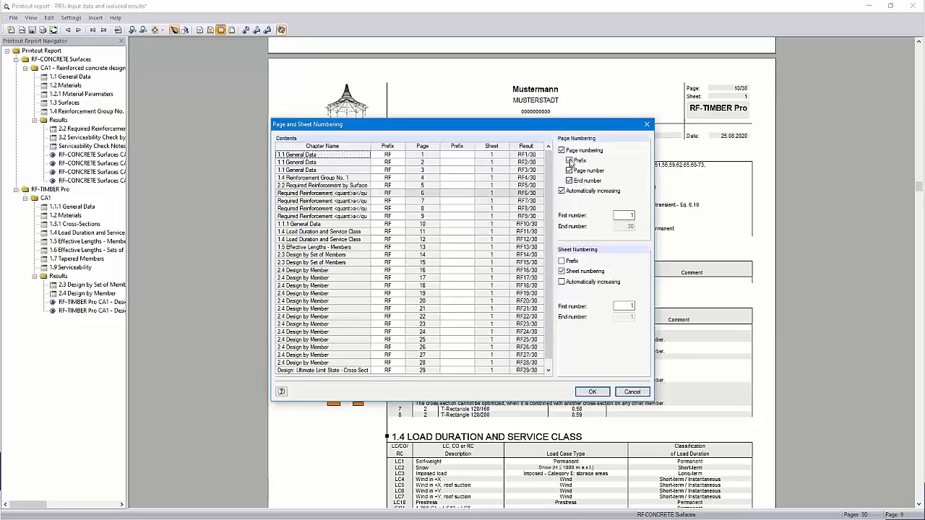
left_click(570, 160)
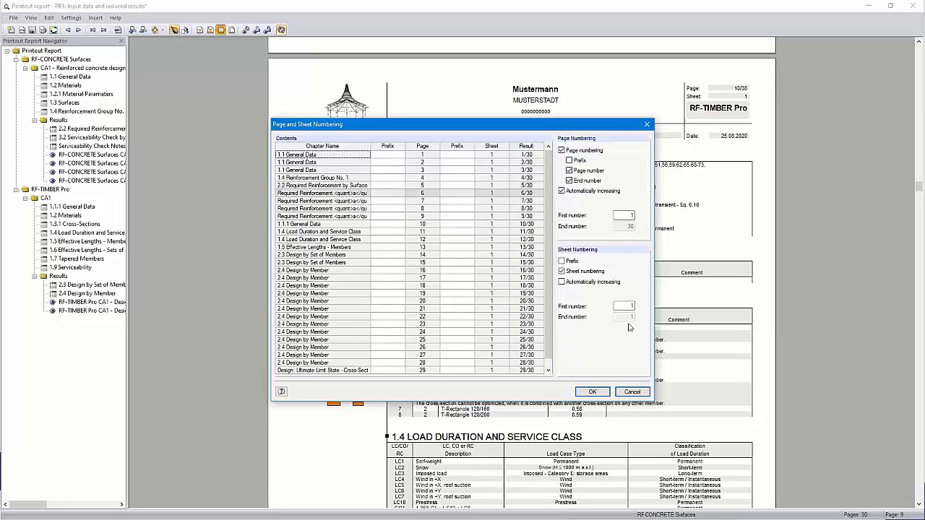
left_click(592, 392)
left_click(525, 376)
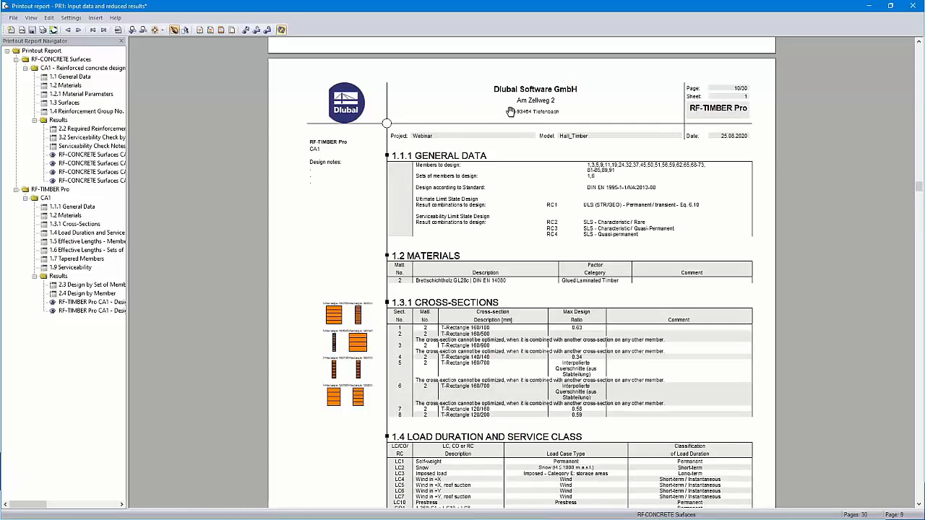
Enter "New Storage Building" and the project's address in the project field of the report's cover sheet.
left_click(210, 31)
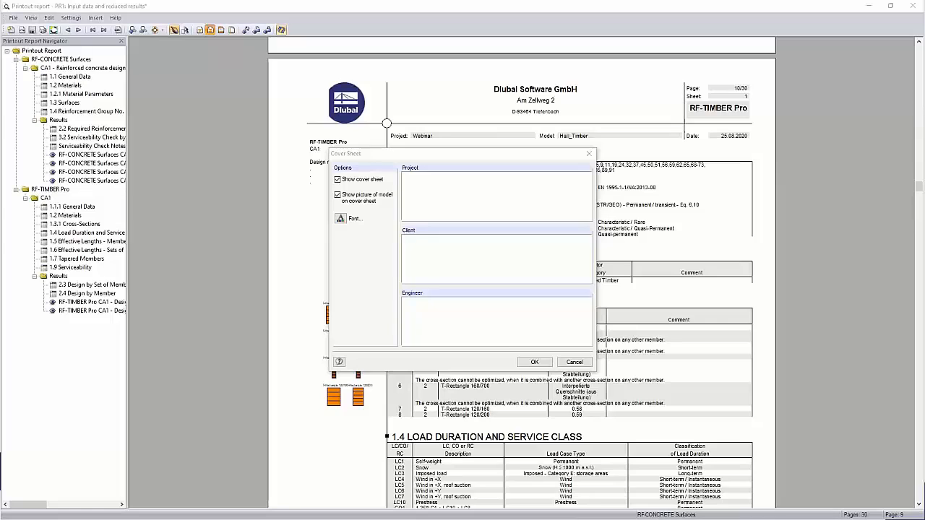
left_click(460, 181)
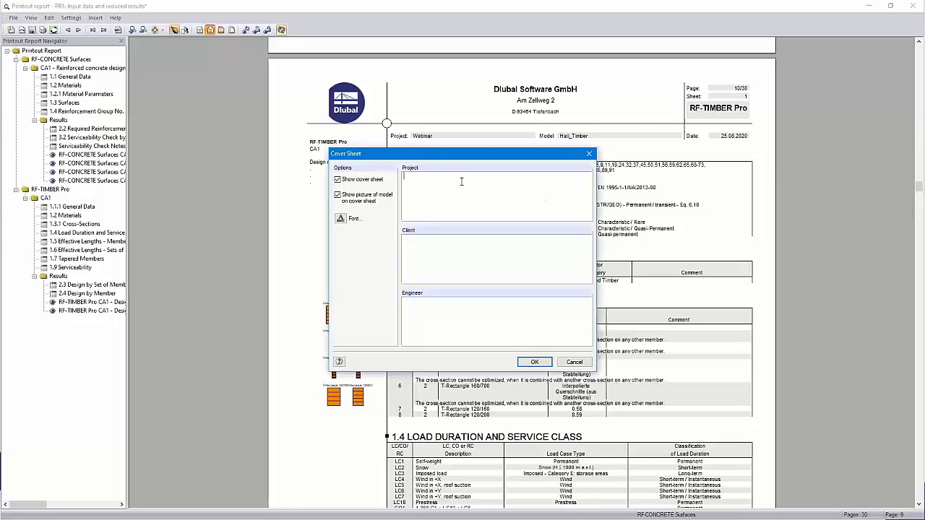
type("New Storage Building 123 Main St Anytown NY 12345")
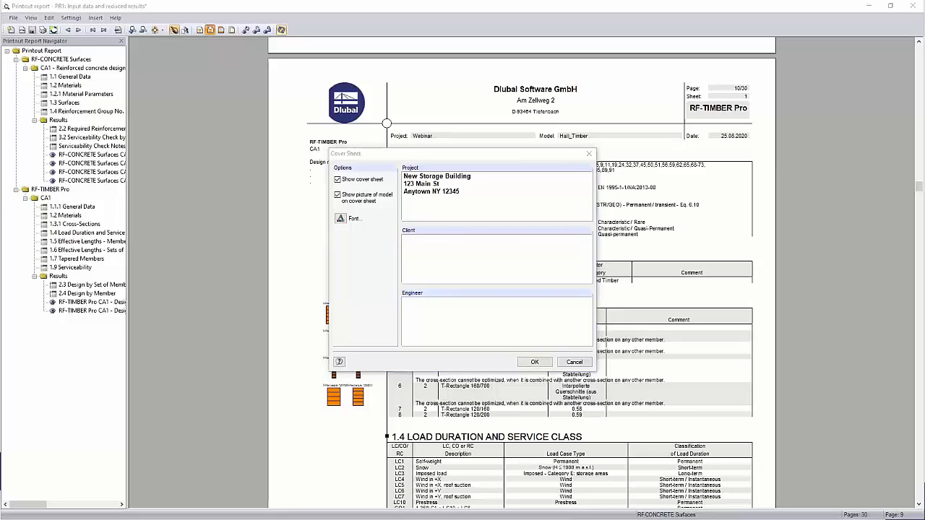
Enter the client's name and address and the engineer's name with "Dlubal Software GmbH", and display the finished cover sheet.
left_click(430, 254)
type("Mr. John Doe 123 Main St Anytown NY 12345")
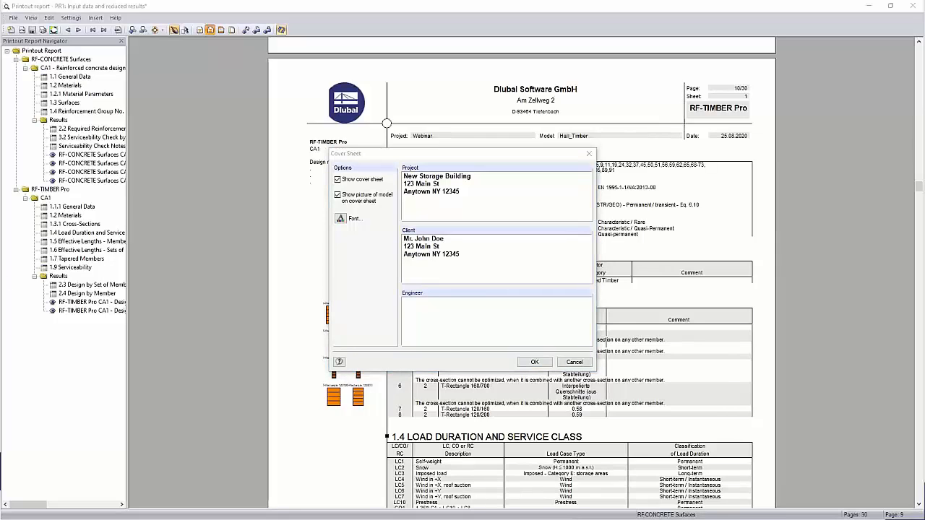
left_click(419, 320)
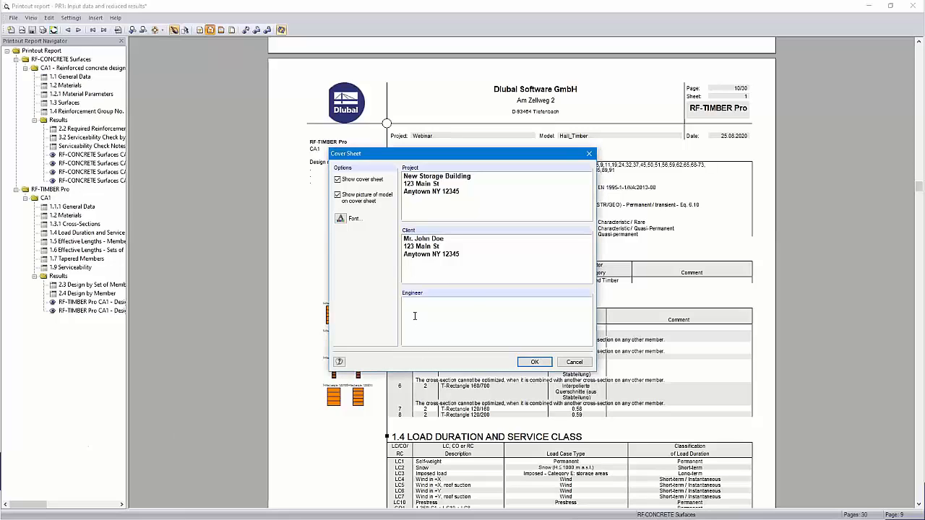
type("Dipl.-Ing. (FH) Andreas Hörold Dlubal Software GmbH")
left_click(531, 362)
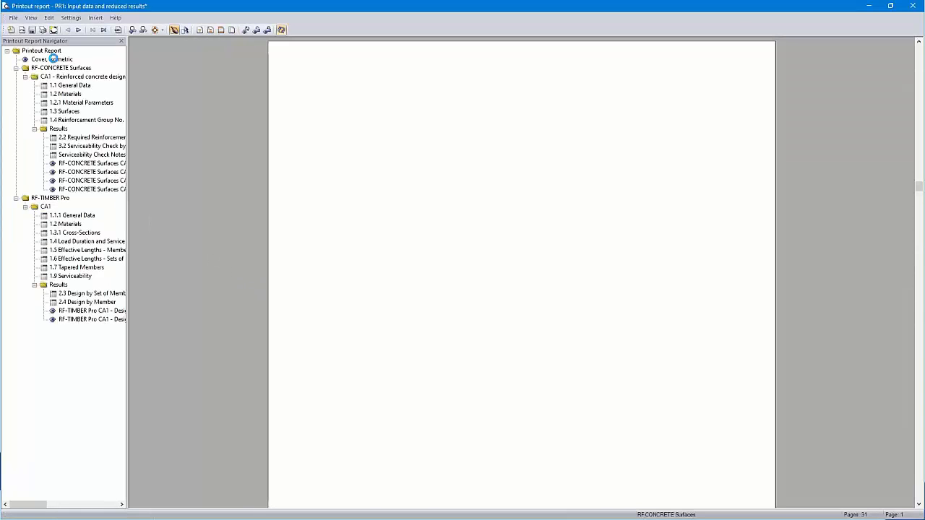
left_click(54, 60)
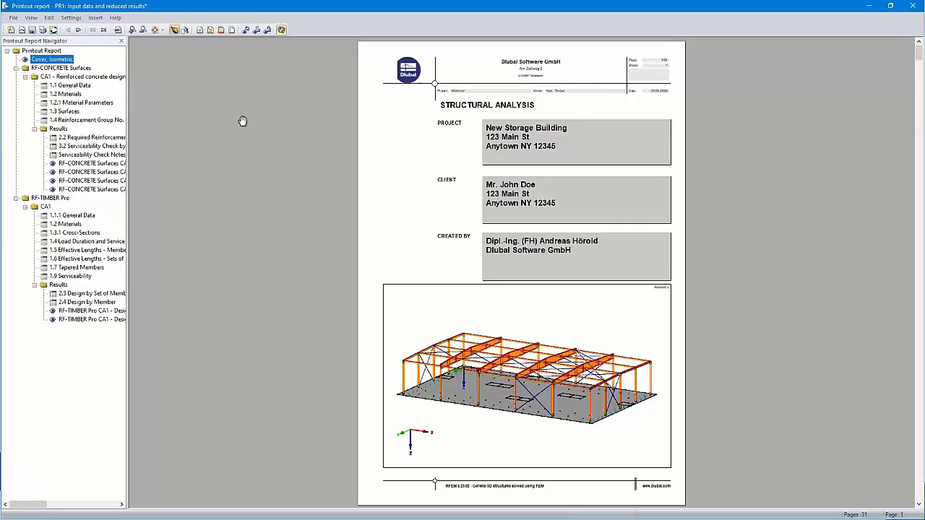
Insert a text block titled "Prelinary notes" with the copied description of the timber storage building, and check it in the report.
left_click(94, 18)
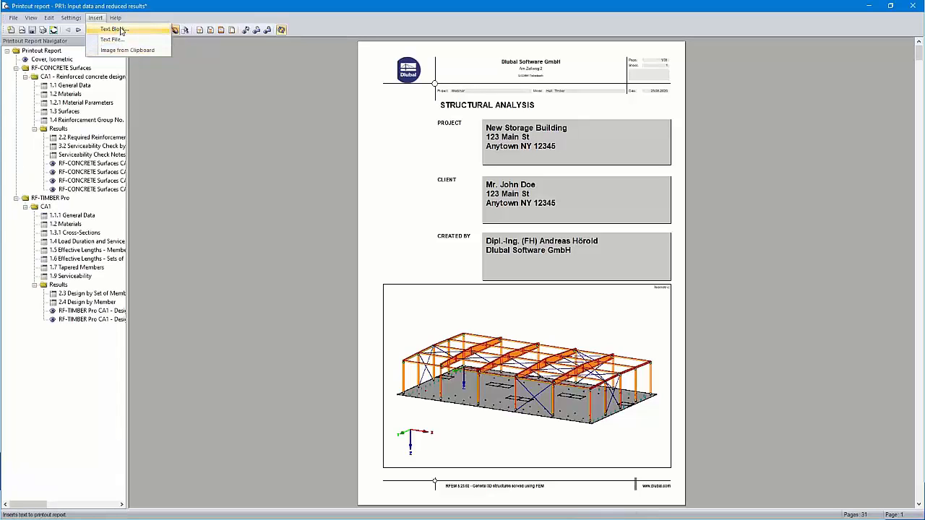
left_click(120, 30)
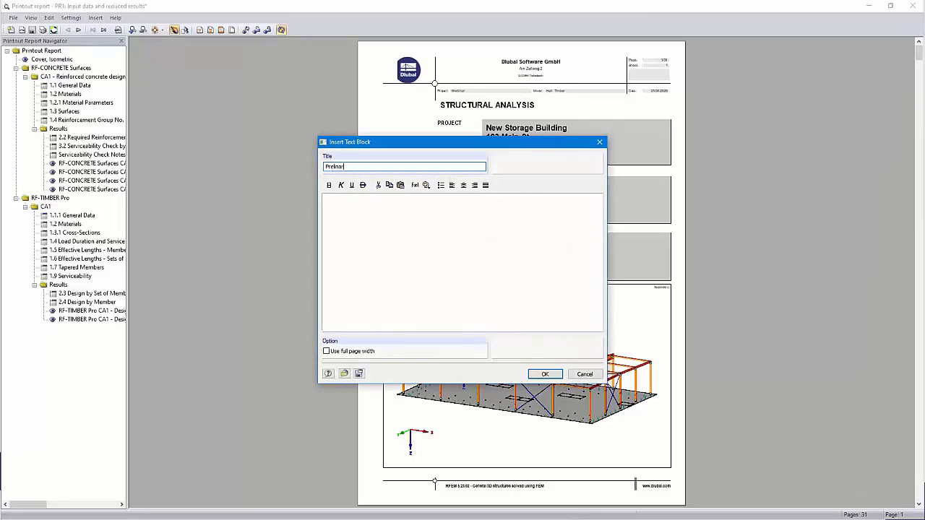
type("Prelinary notes")
key("alt+Tab")
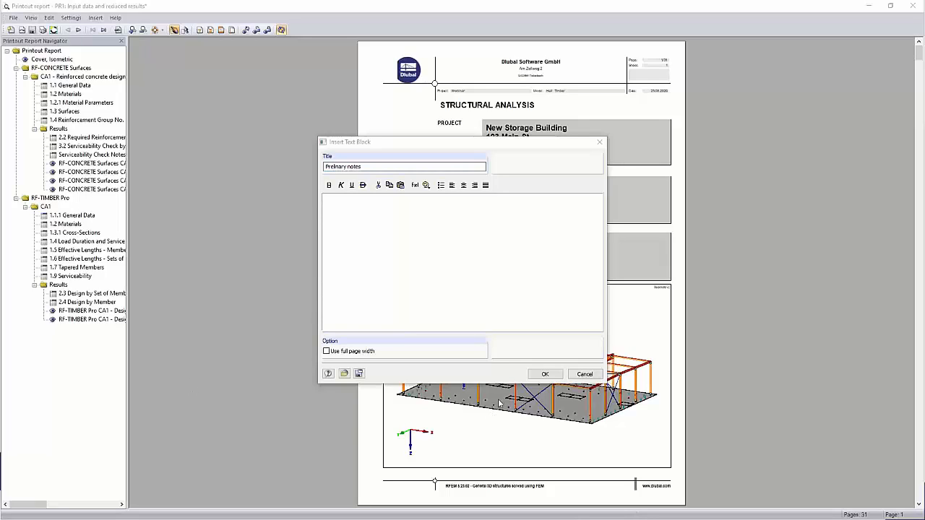
left_click(417, 201)
key("ctrl+v")
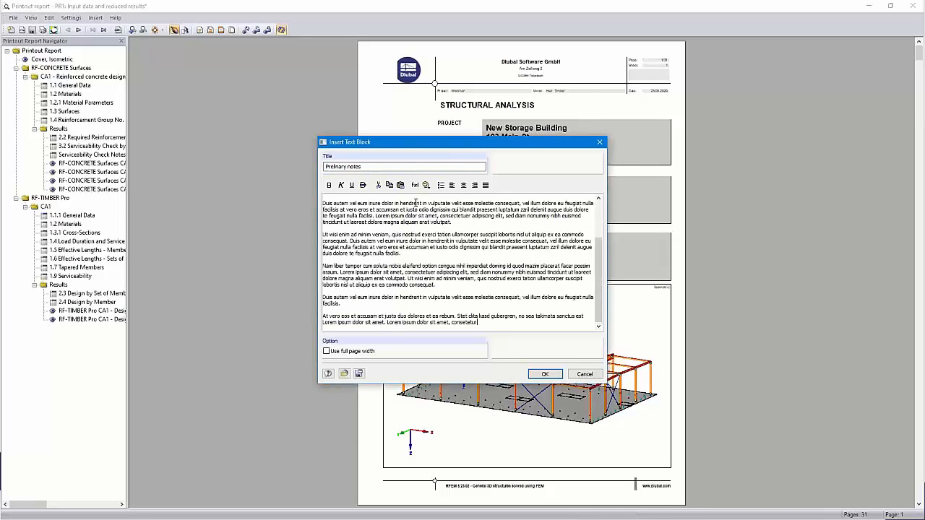
scroll(460, 247, "up", 3)
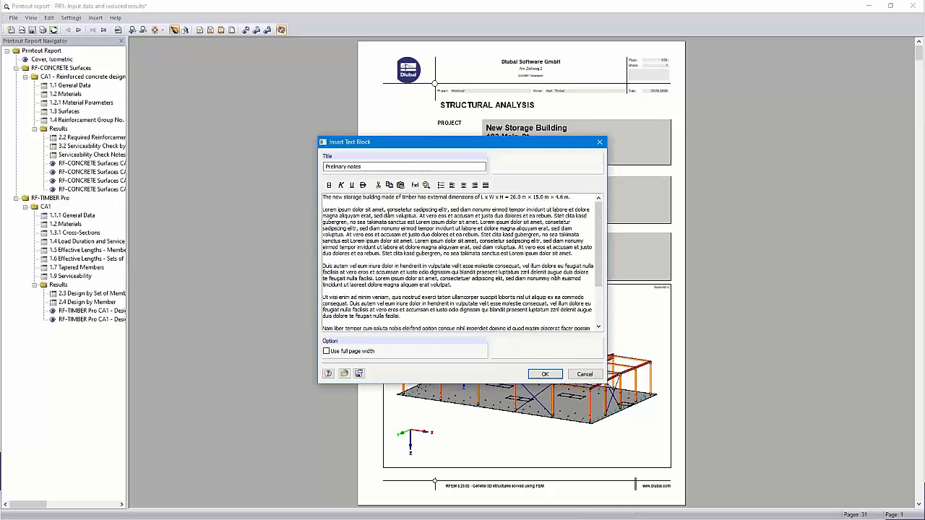
left_click(542, 373)
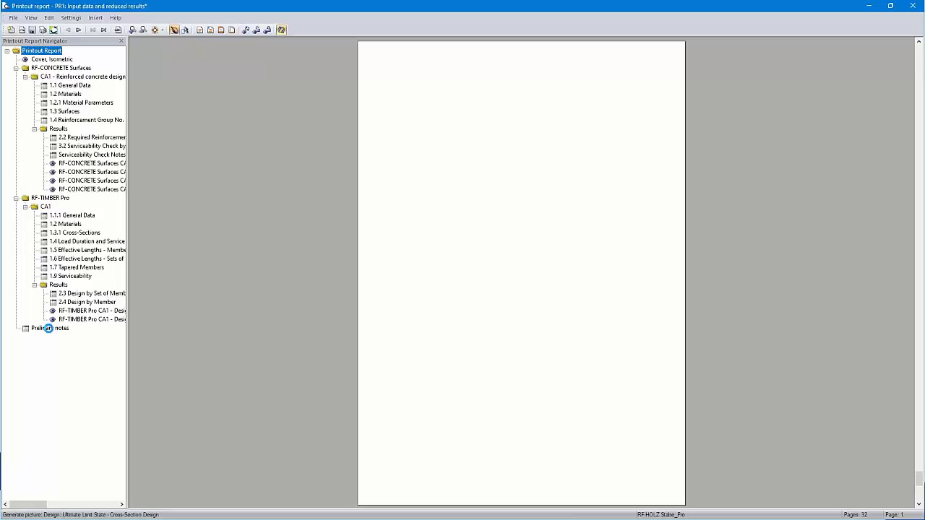
left_click(48, 328)
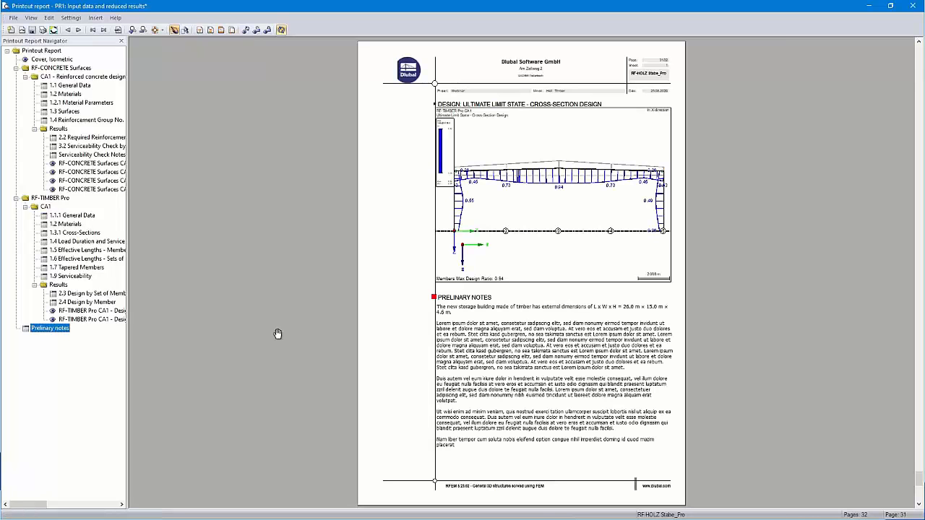
scroll(499, 349, "down", 8)
scroll(499, 349, "up", 9)
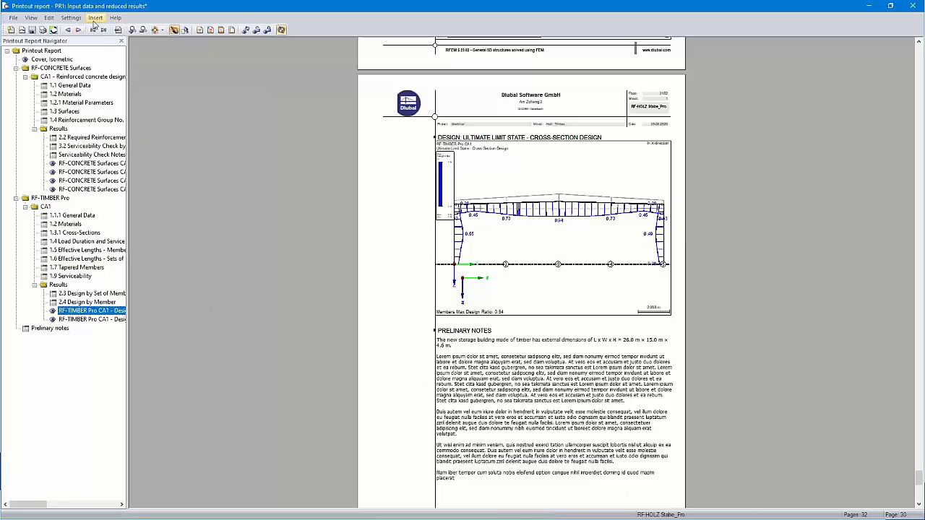
left_click(96, 19)
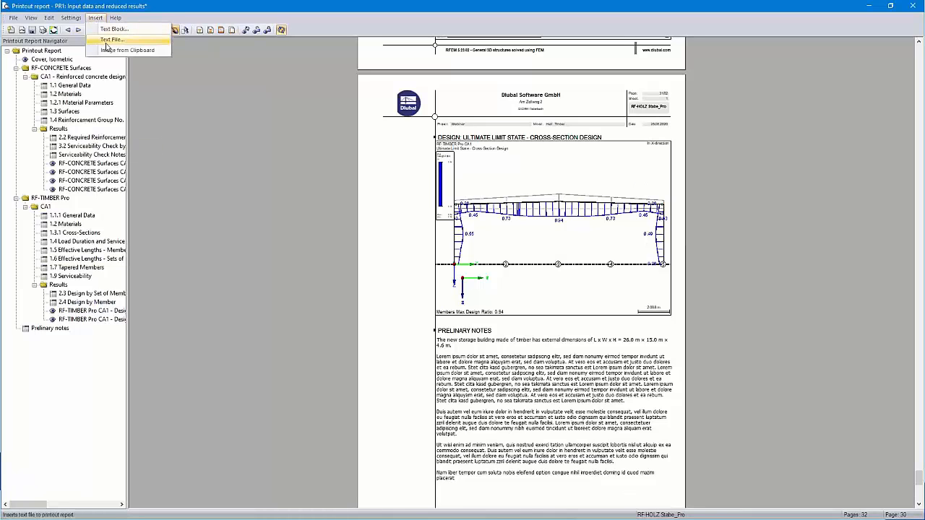
left_click(229, 159)
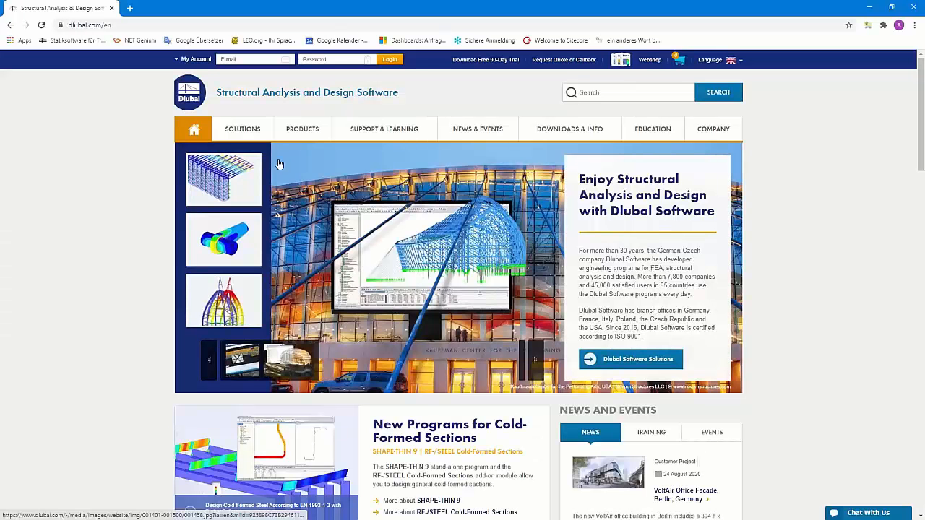
Open the Geo-Zone Tool for snow, wind and seismic zone maps on the Dlubal website in the browser.
mouse_move(239, 131)
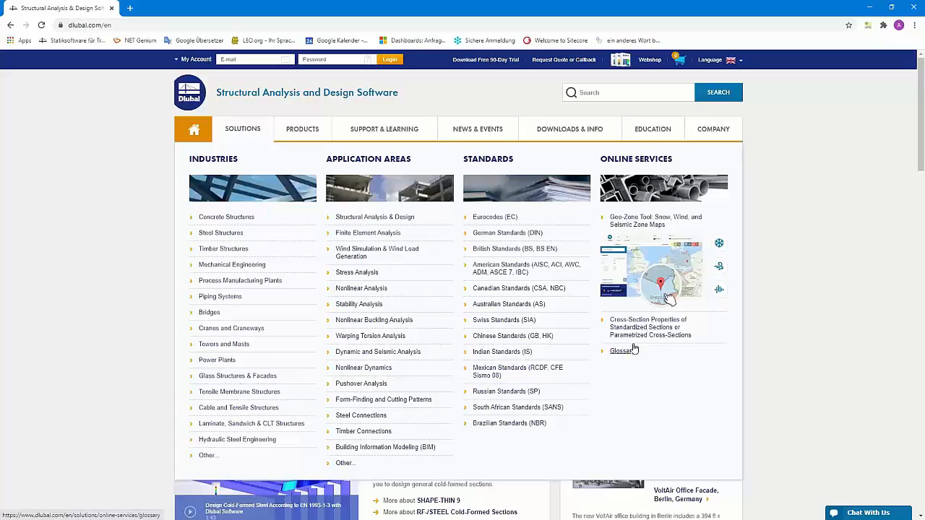
left_click(632, 224)
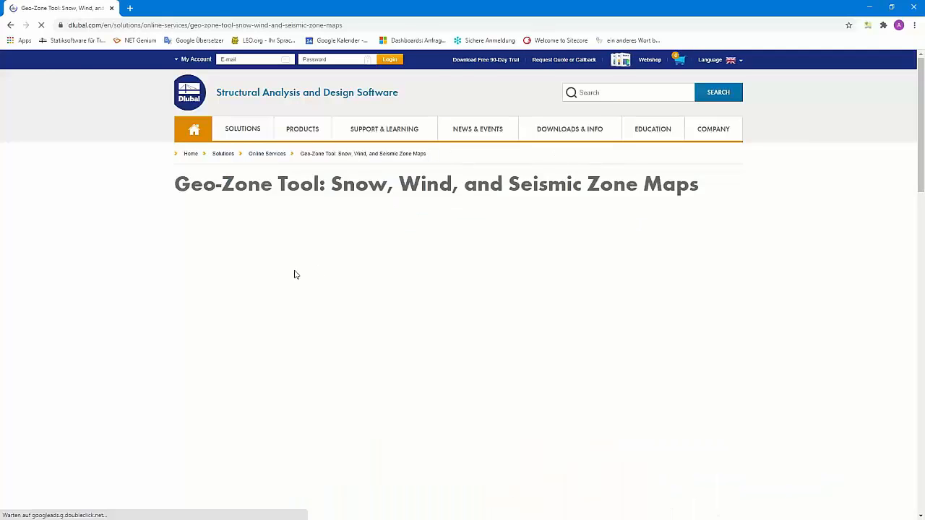
scroll(295, 275, "down", 2)
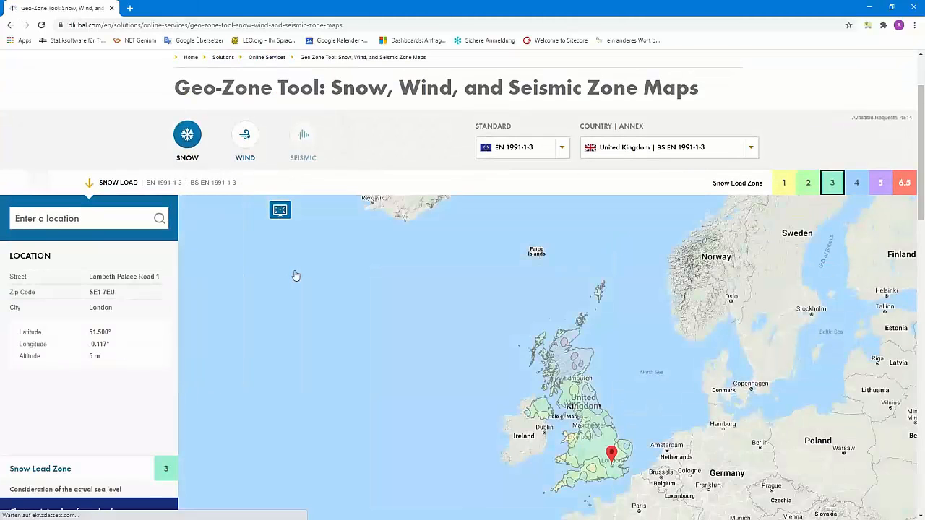
scroll(295, 275, "down", 1)
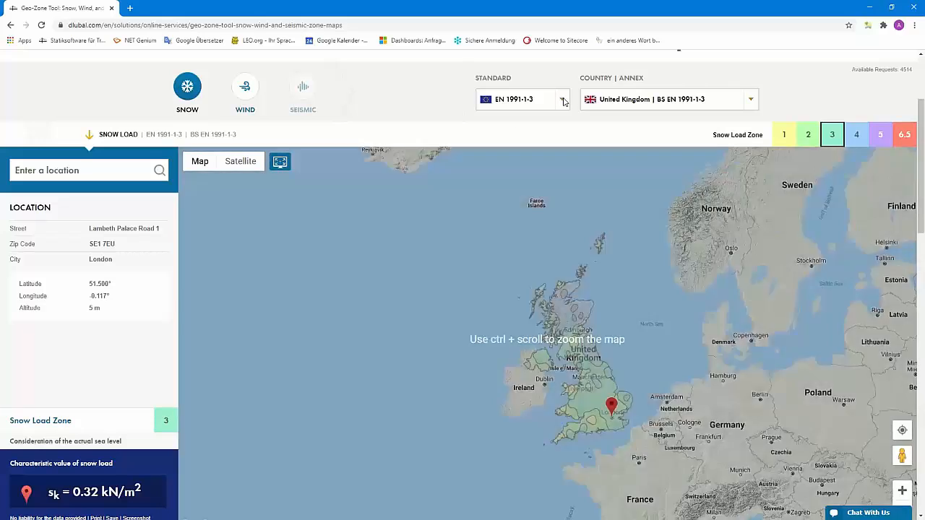
Set the snow load standard to EN 1991-1-3 and the national annex to Germany | DIN EN 1991-1-3.
left_click(562, 99)
scroll(533, 213, "down", 1)
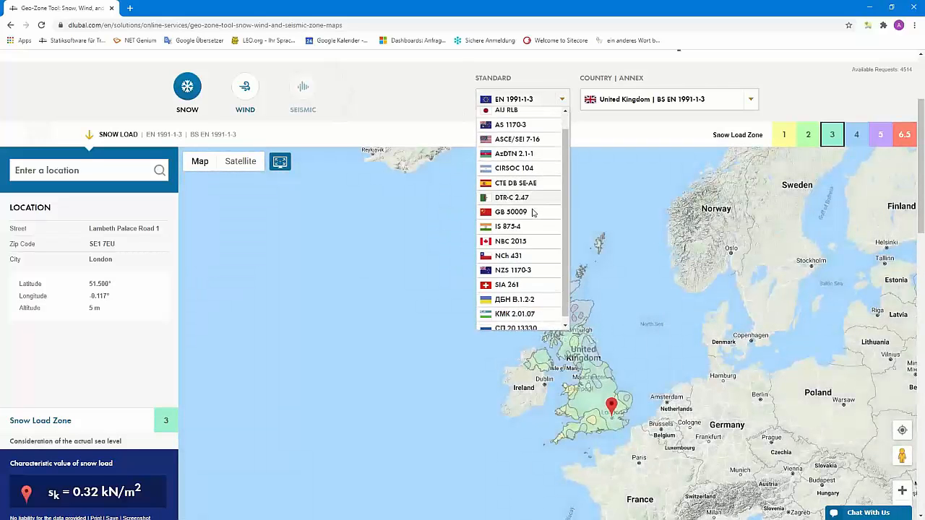
scroll(533, 212, "up", 1)
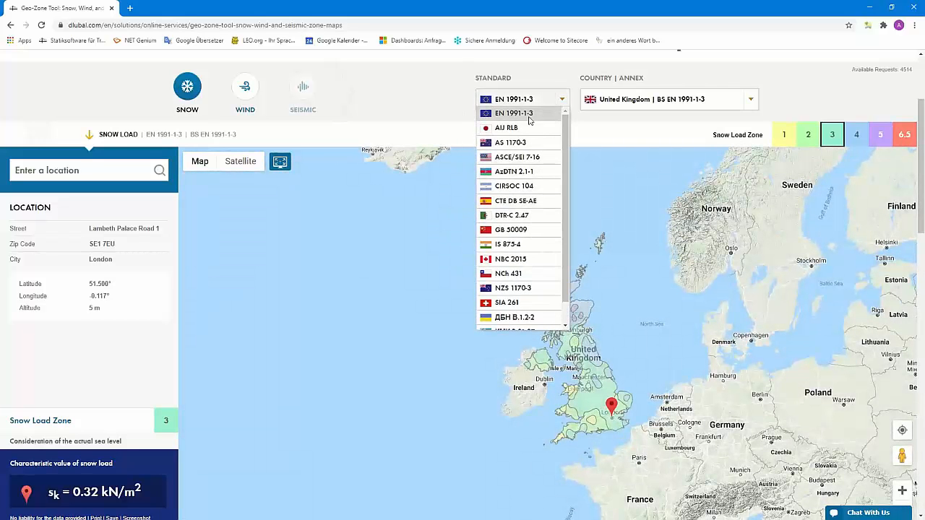
left_click(526, 116)
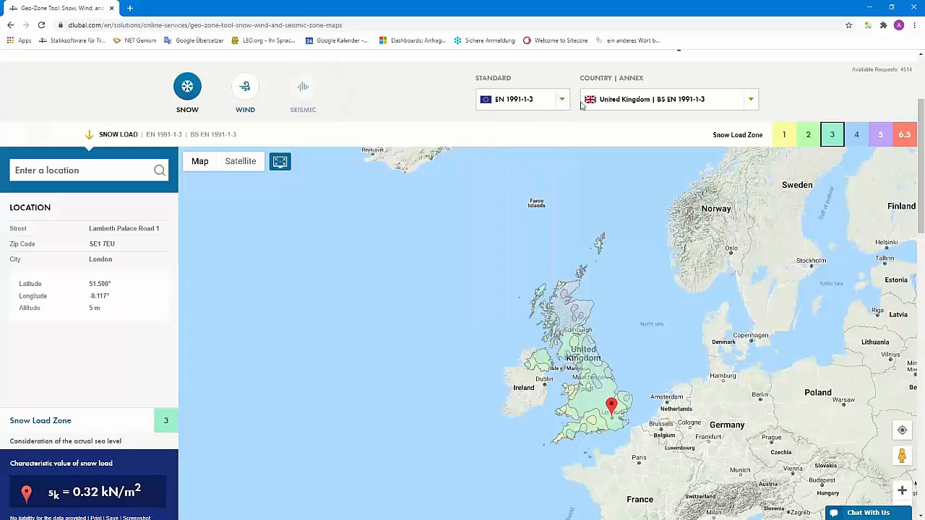
left_click(742, 101)
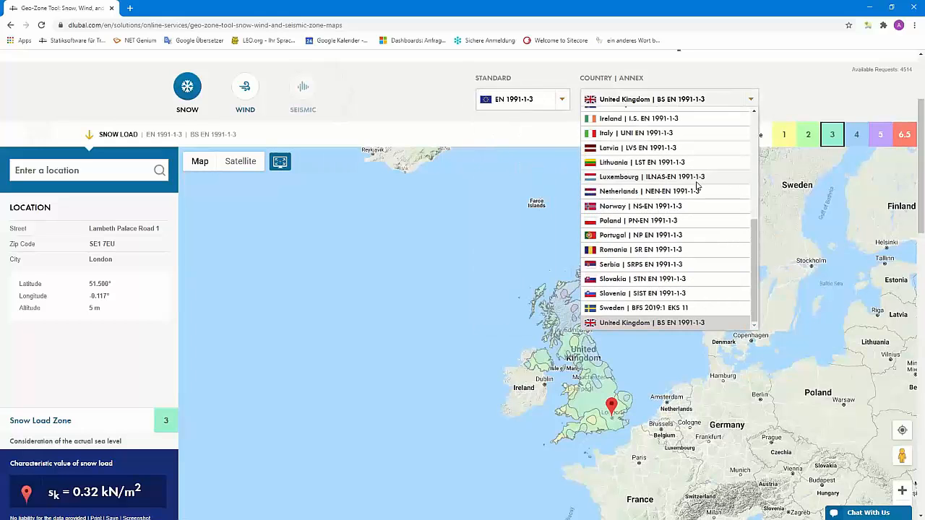
scroll(698, 185, "up", 4)
scroll(697, 185, "down", 2)
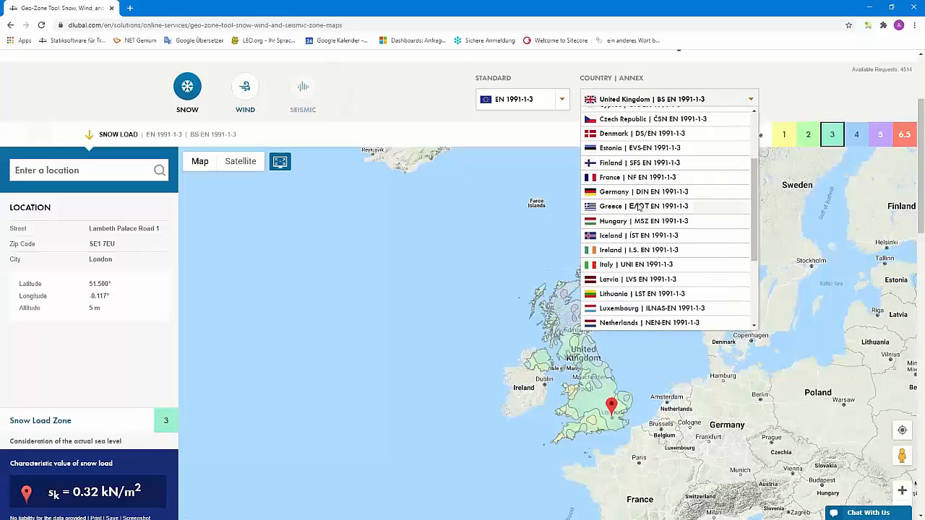
left_click(641, 193)
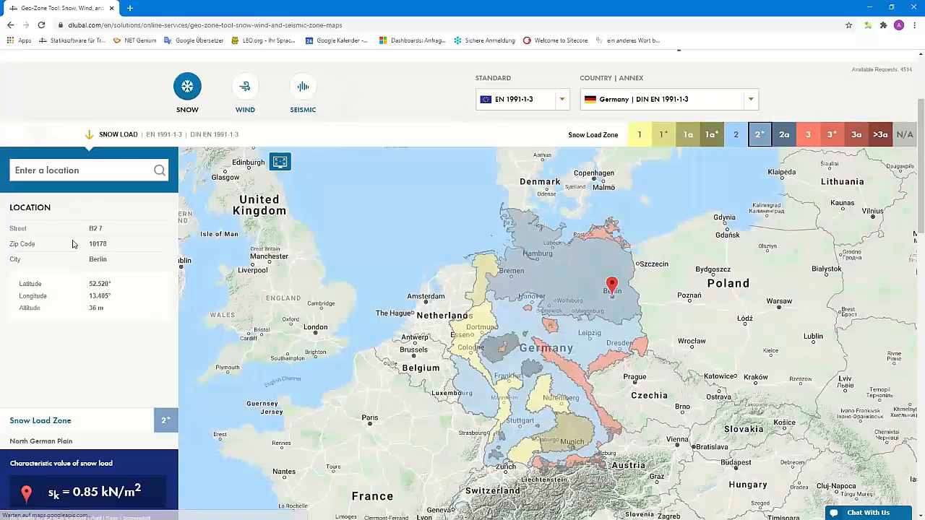
Set the location for the snow load to Grimmaische Straße, Leipzig, Germany.
left_click(58, 171)
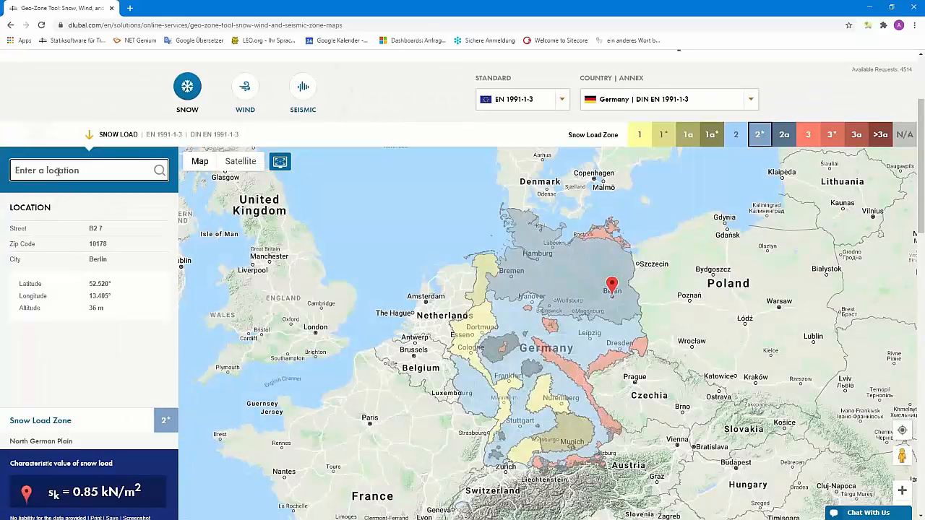
type("grimm")
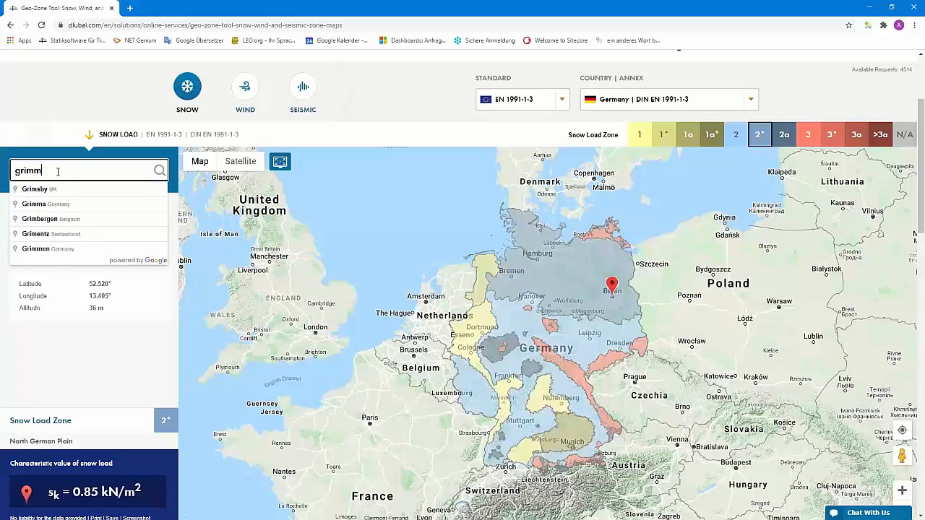
type("aisch")
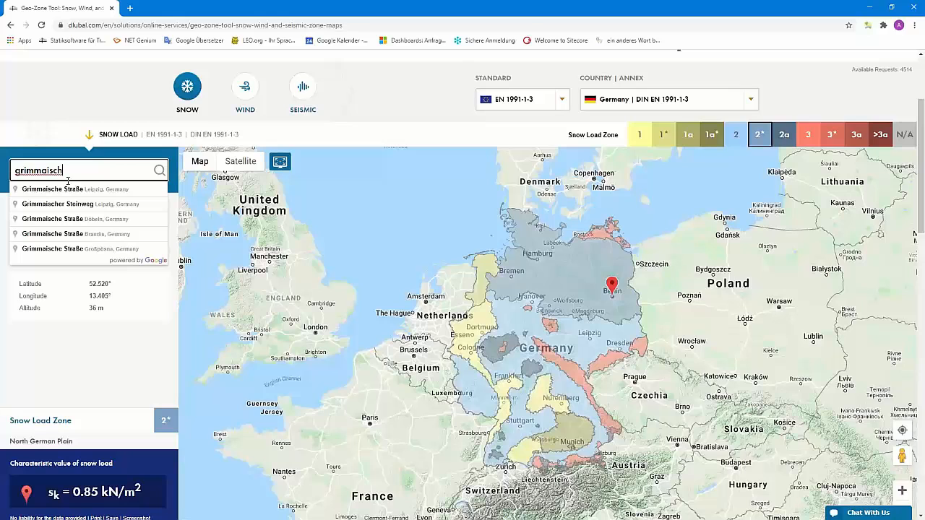
left_click(99, 192)
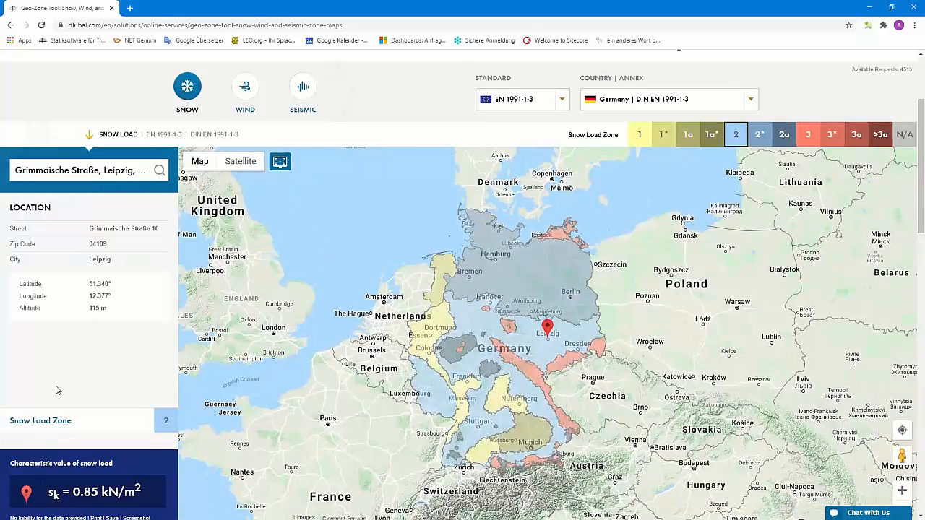
Take a screenshot of the Leipzig snow load zone map and copy the image to the clipboard in Snagit Editor.
scroll(102, 403, "down", 1)
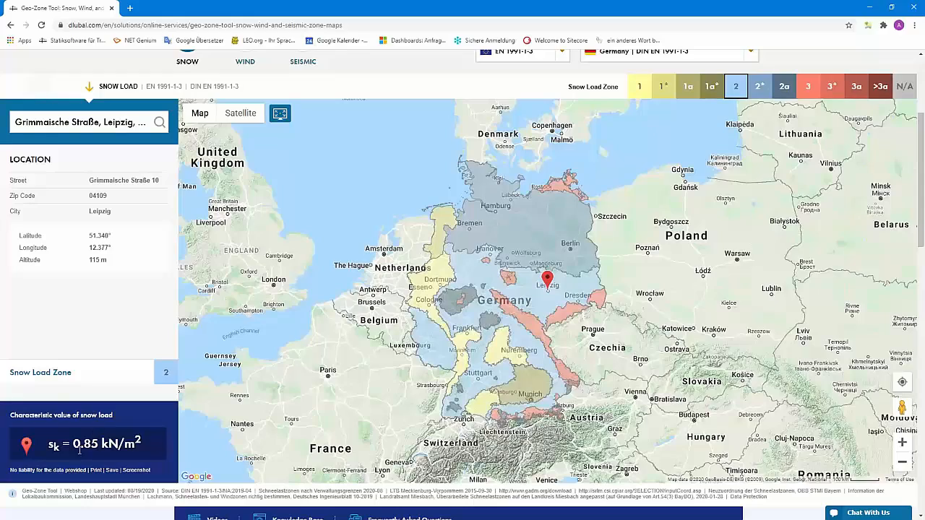
scroll(150, 453, "down", 3)
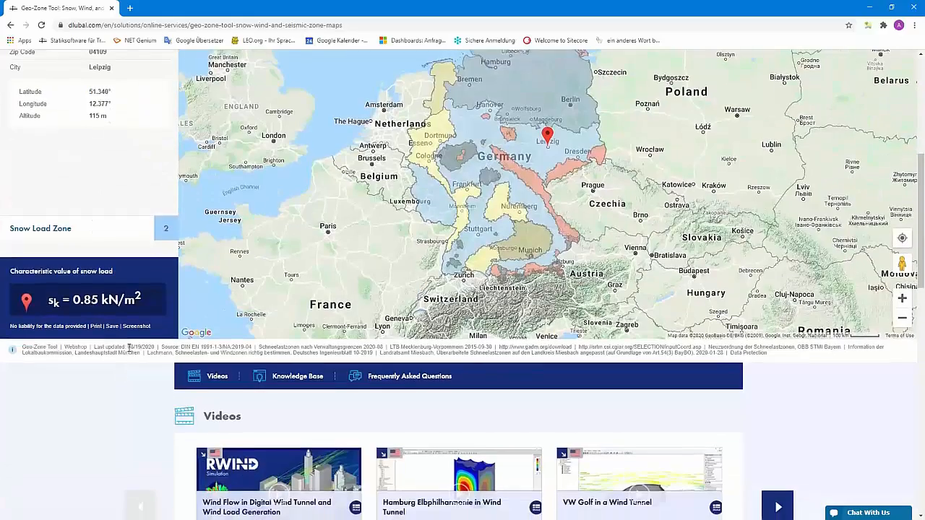
scroll(139, 434, "up", 2)
left_click(137, 423)
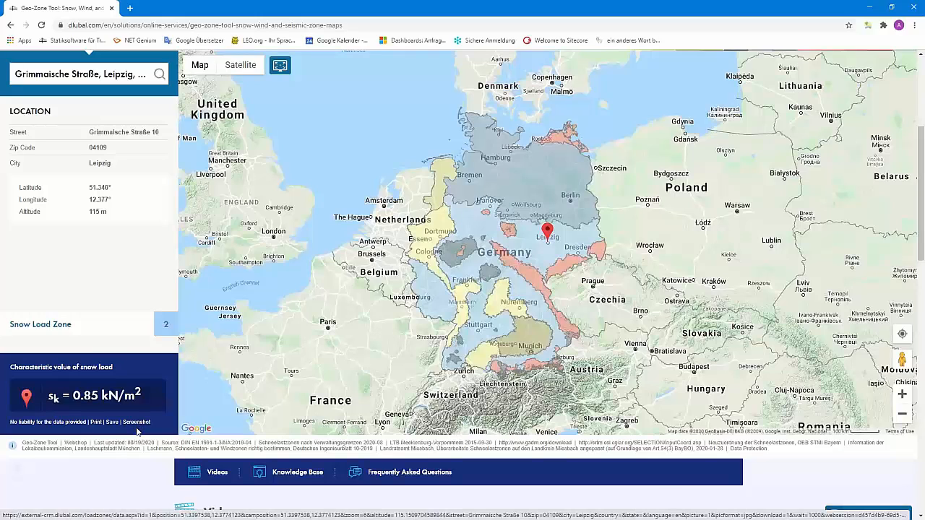
left_click(45, 513)
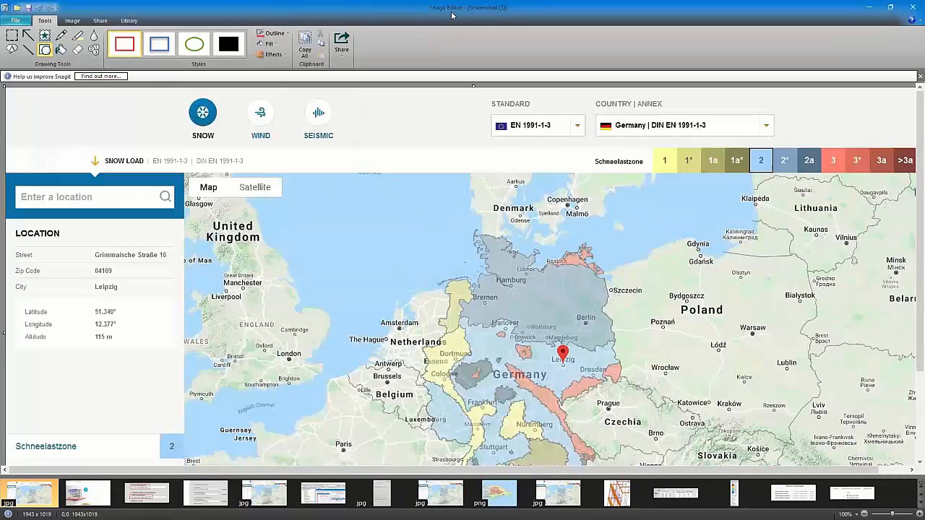
left_click(306, 47)
Switch to the printout report and insert the image from the clipboard with the title "Snow load zone".
left_click(62, 517)
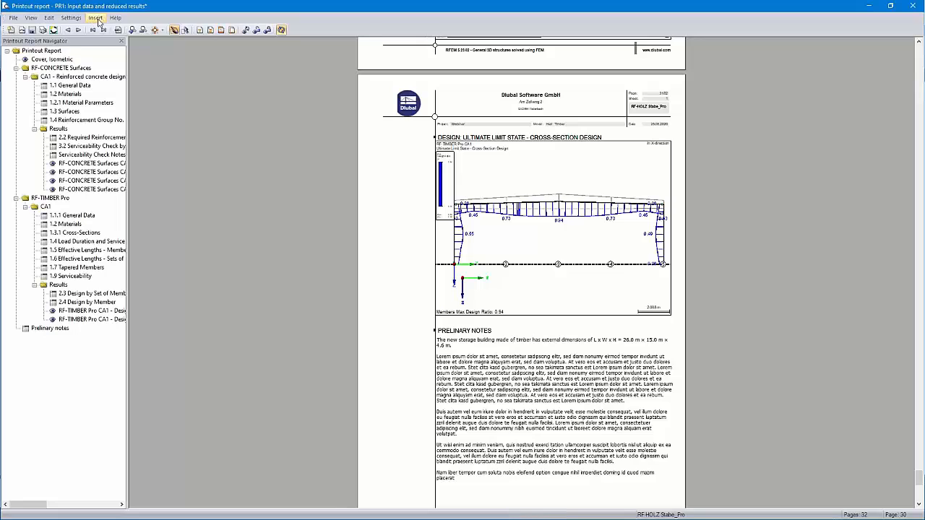
left_click(95, 18)
left_click(121, 51)
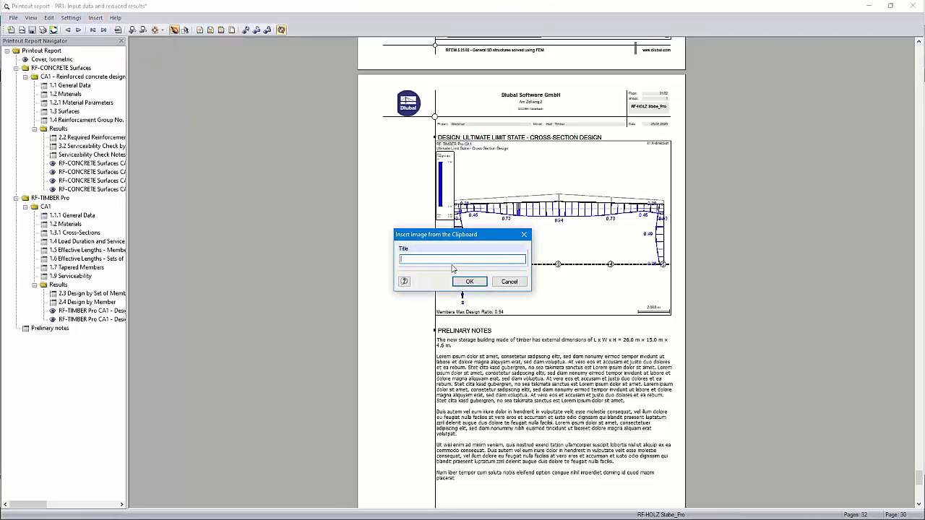
type("Snow load zone")
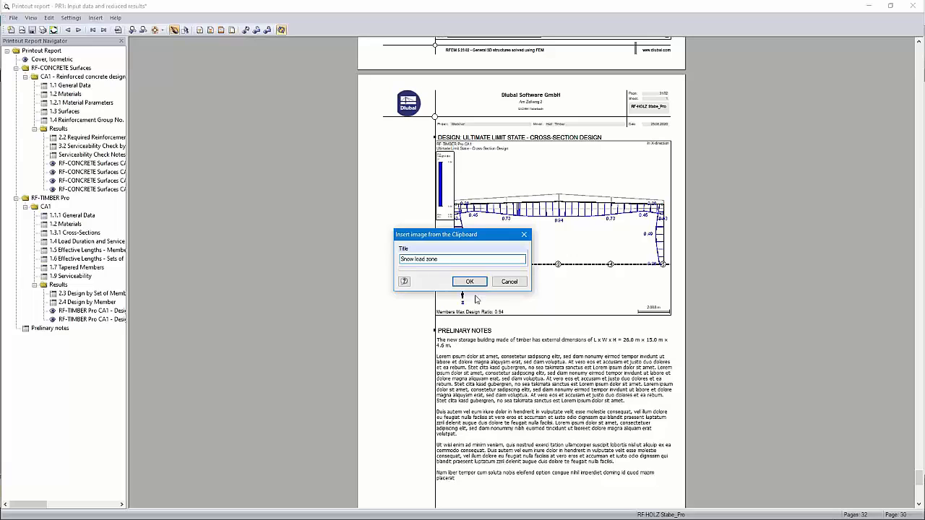
left_click(470, 281)
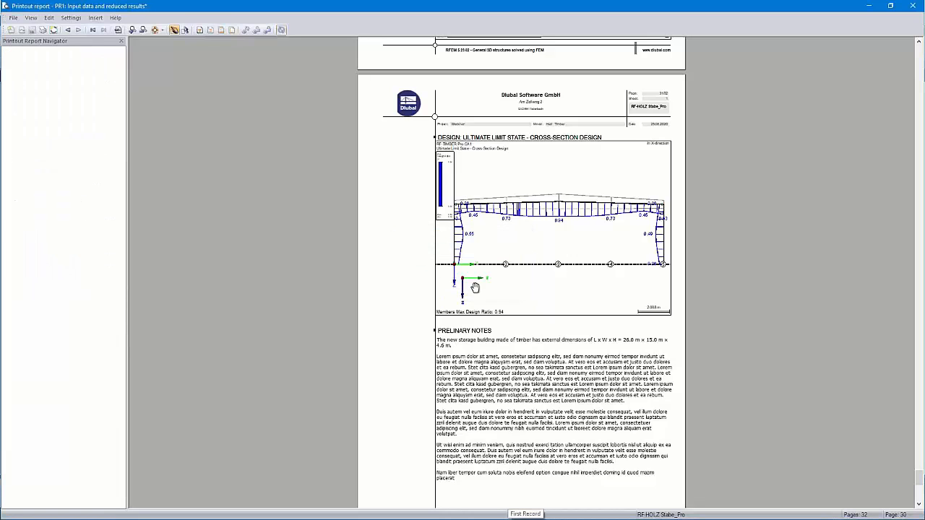
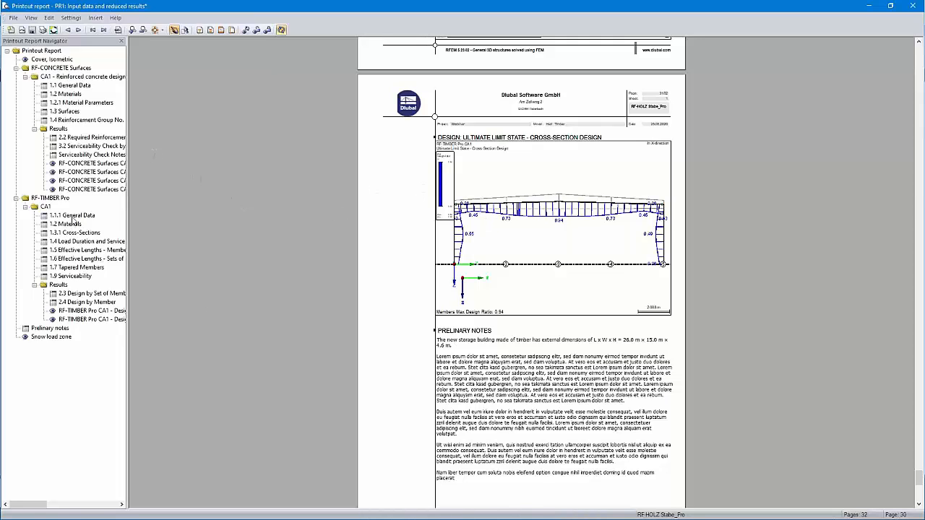
Insert 5 pages named "test" before RF-TIMBER Pro's 1.1.1 General Data block and check the page numbering around it.
left_click(73, 216)
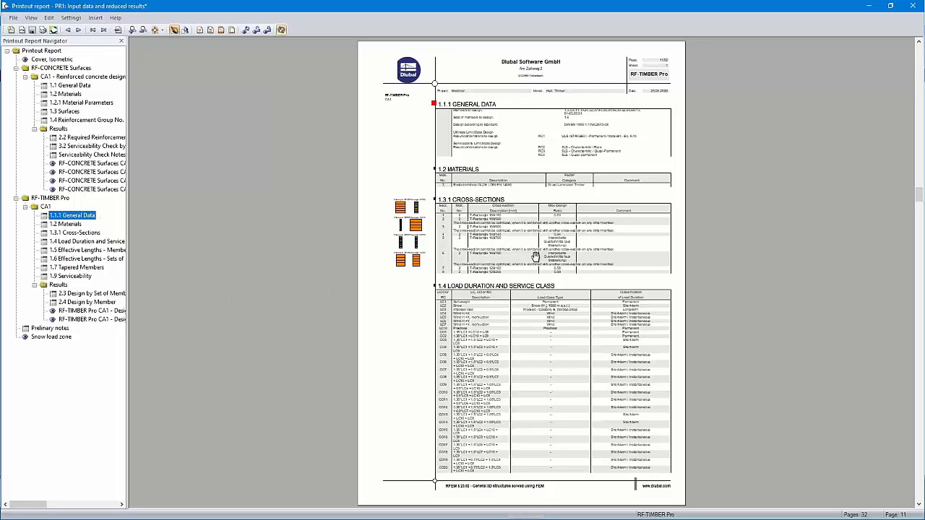
scroll(658, 84, "up", 1)
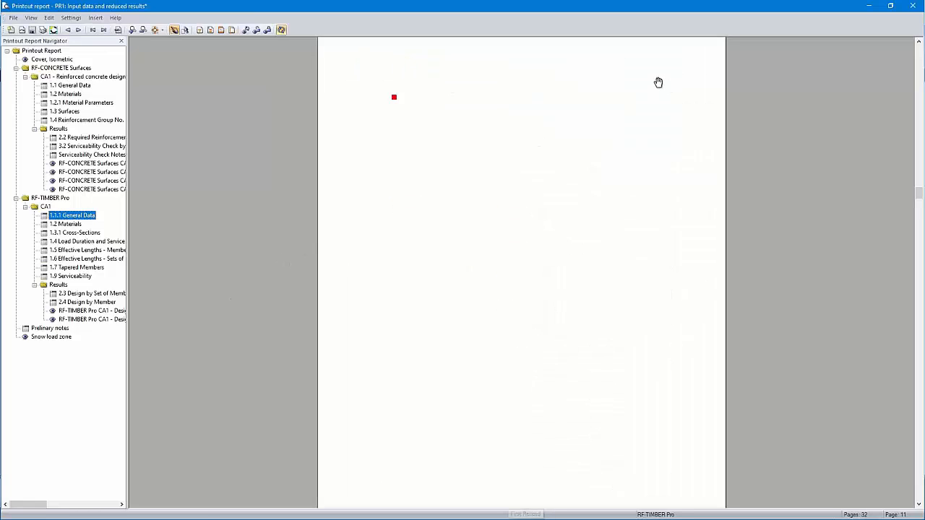
scroll(694, 119, "up", 1)
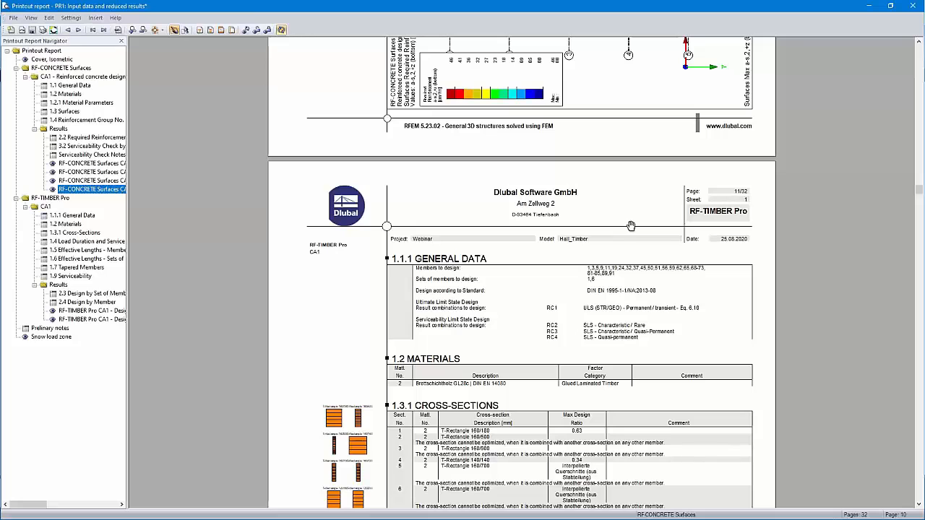
left_click(73, 216)
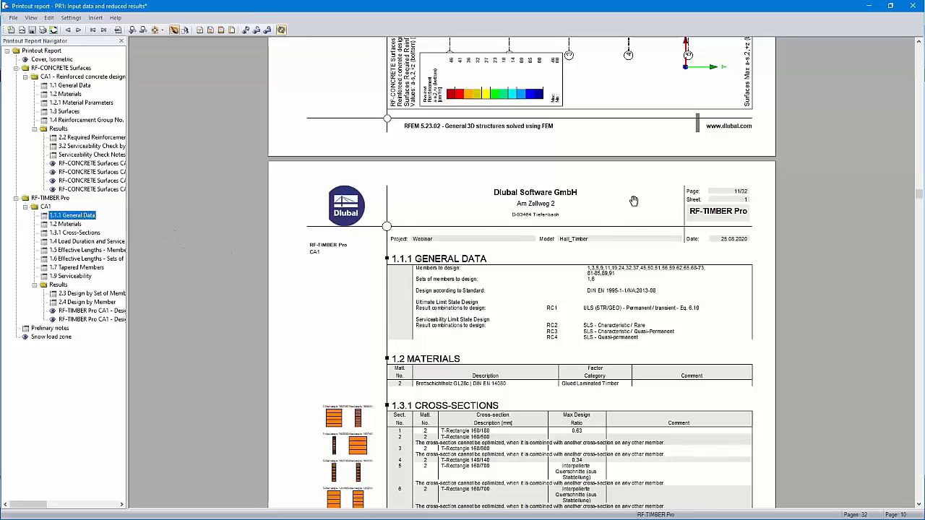
scroll(613, 233, "up", 2)
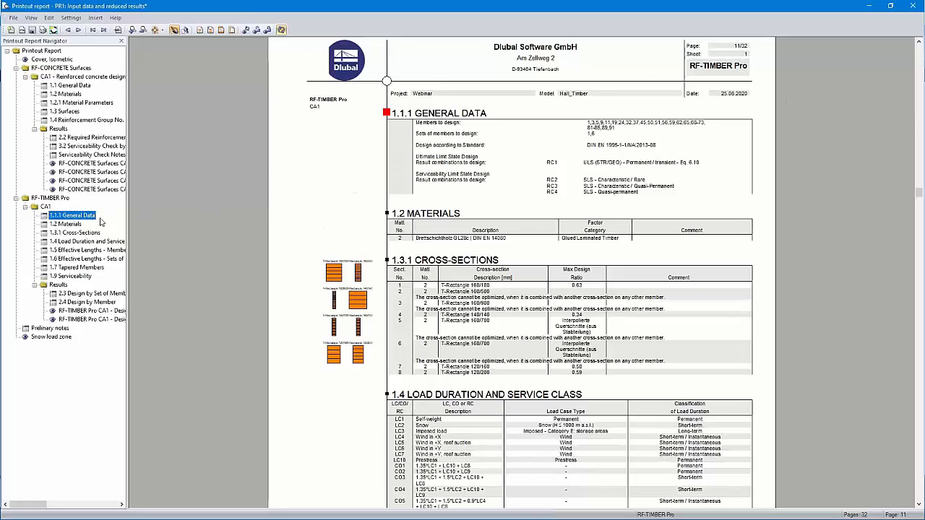
right_click(83, 217)
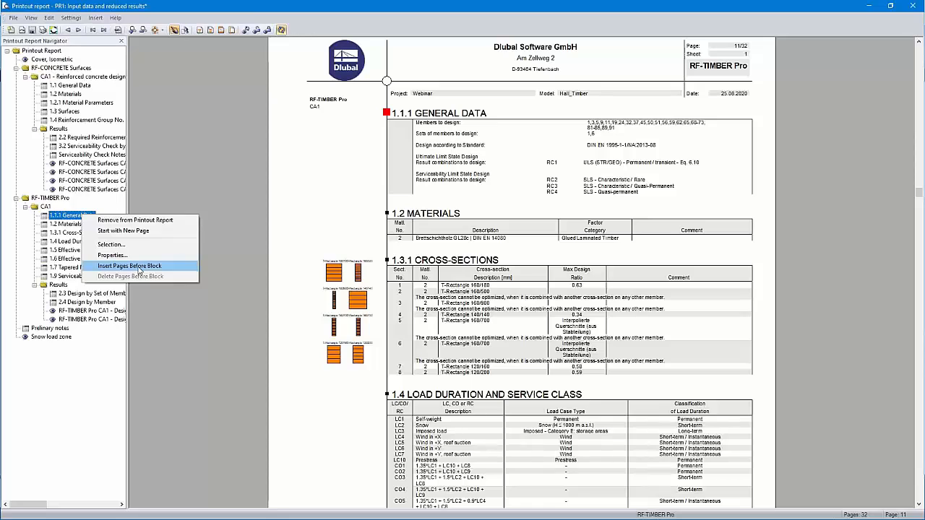
left_click(139, 268)
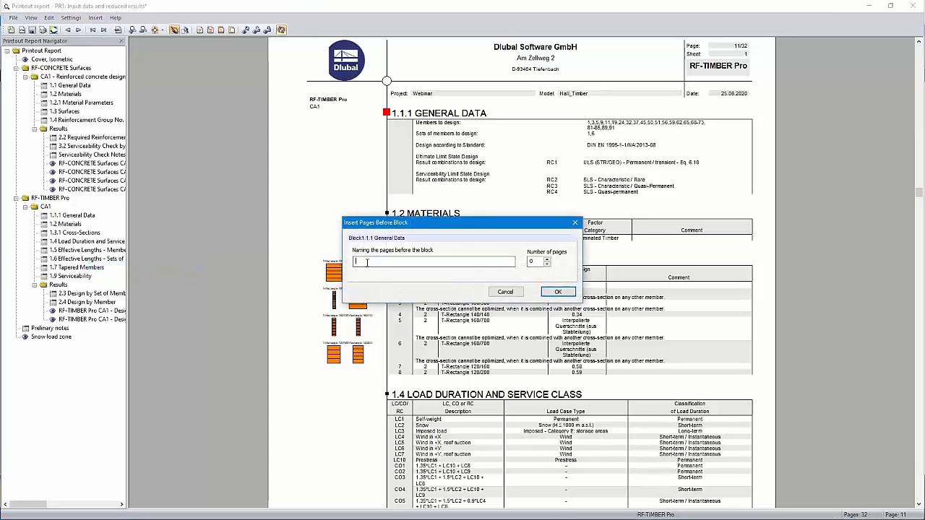
type("test")
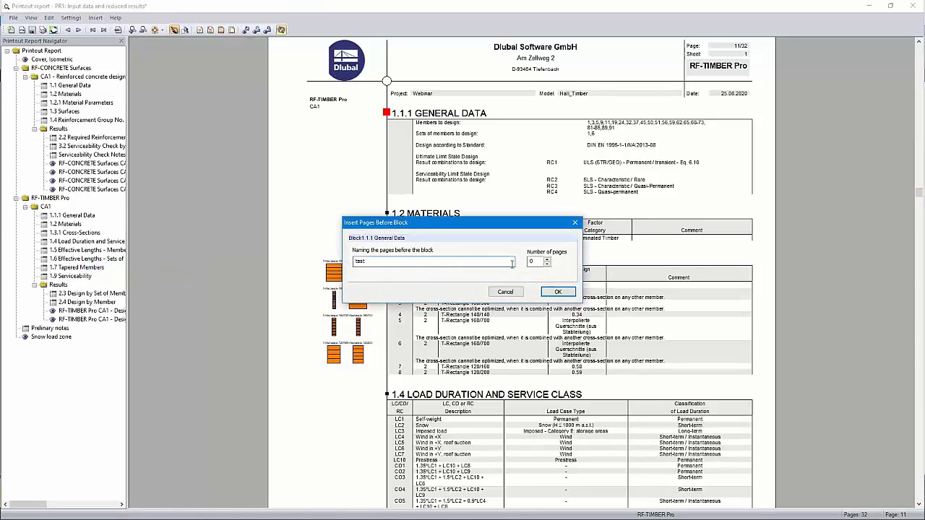
key("Tab")
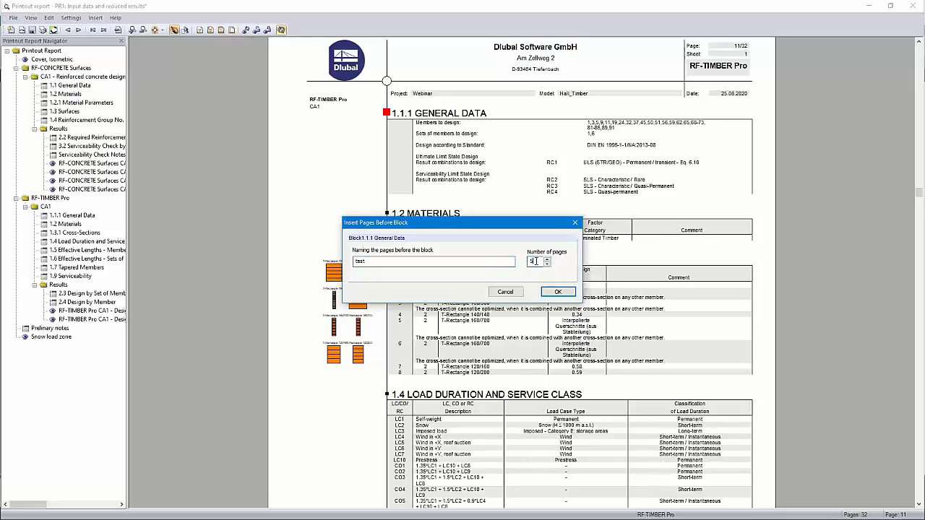
type("4")
left_click(556, 292)
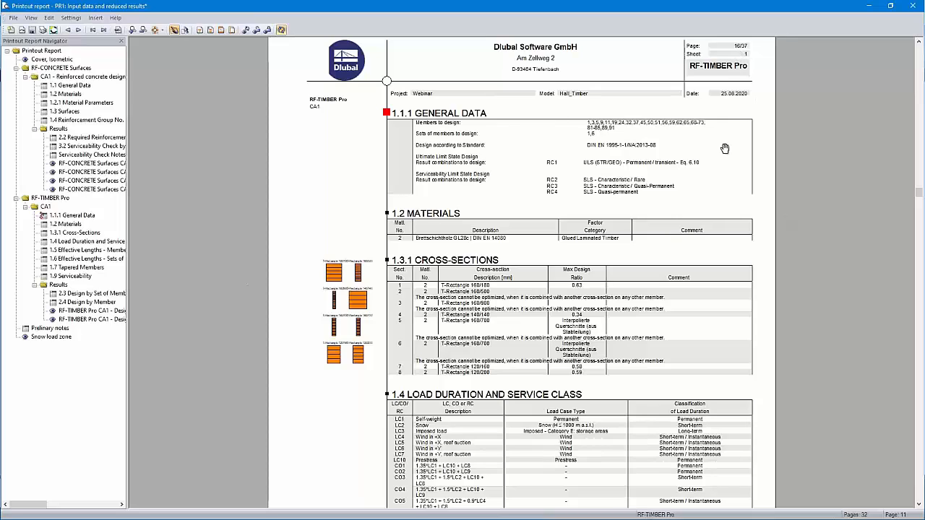
scroll(720, 148, "up", 3)
scroll(727, 131, "up", 10)
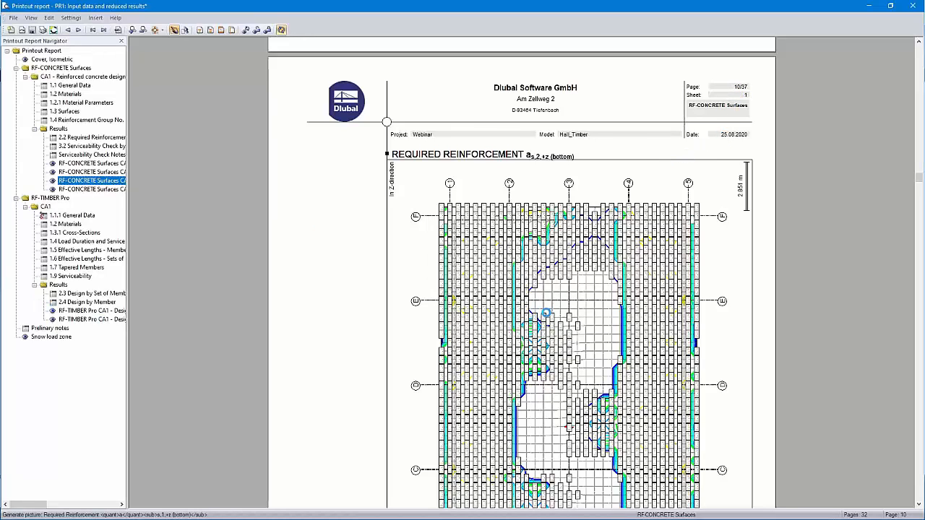
scroll(547, 312, "down", 5)
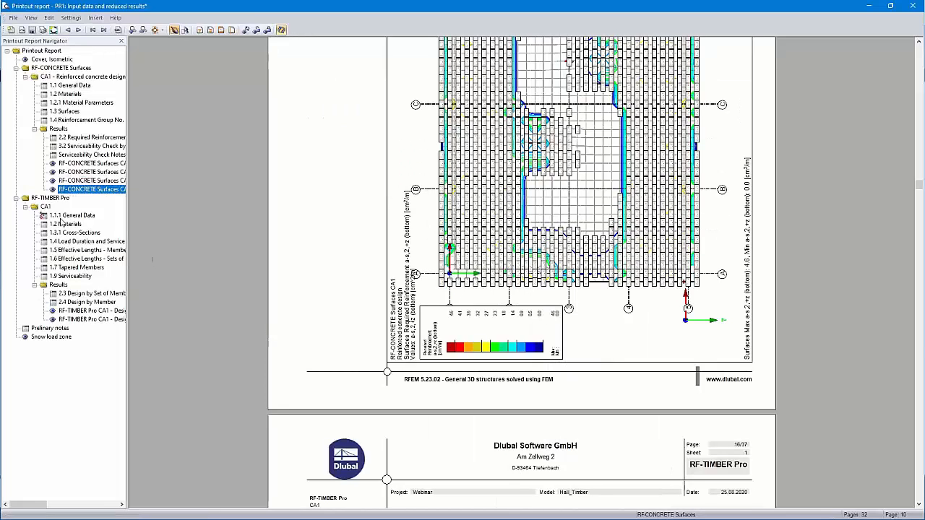
Delete the pages inserted before RF-TIMBER Pro's 1.1.1 General Data block and check the page numbering.
right_click(66, 215)
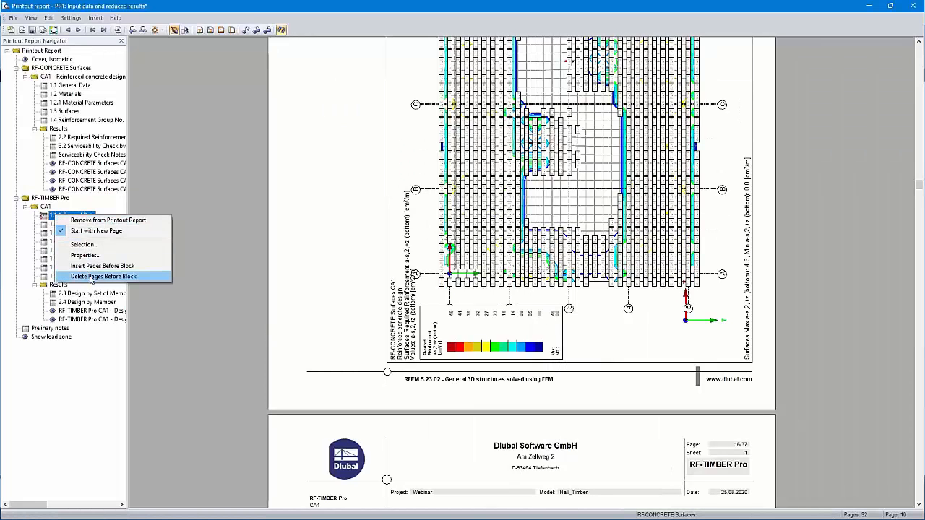
left_click(93, 277)
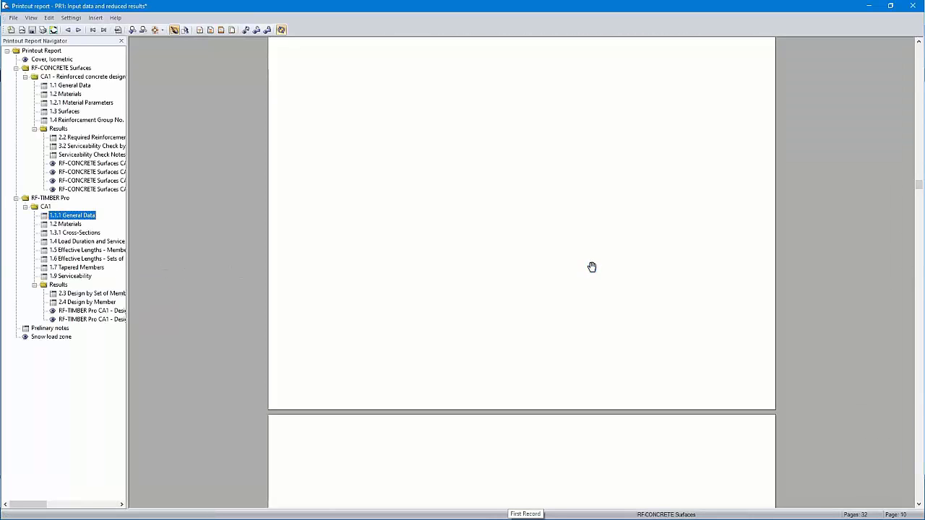
scroll(656, 249, "up", 1)
scroll(656, 249, "down", 7)
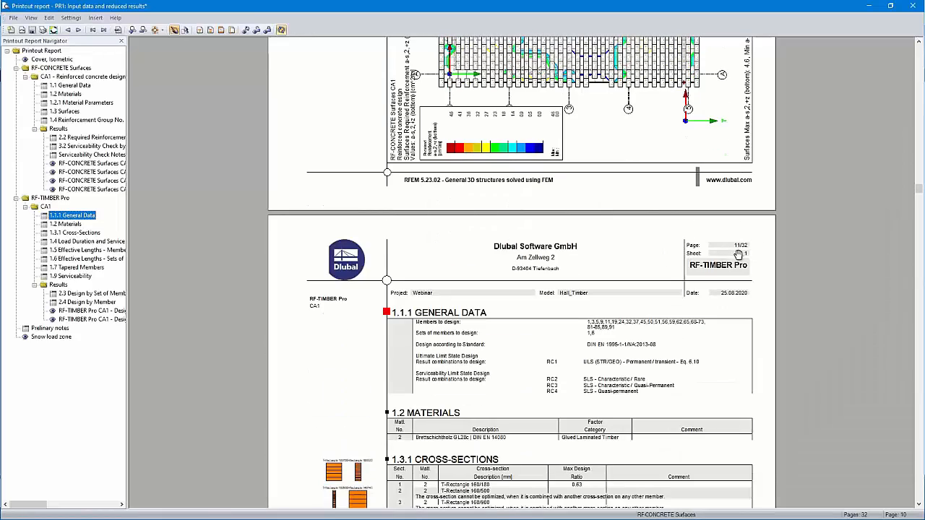
In the printout report selection, include the contents, the RFEM data and the model base data.
left_click(199, 31)
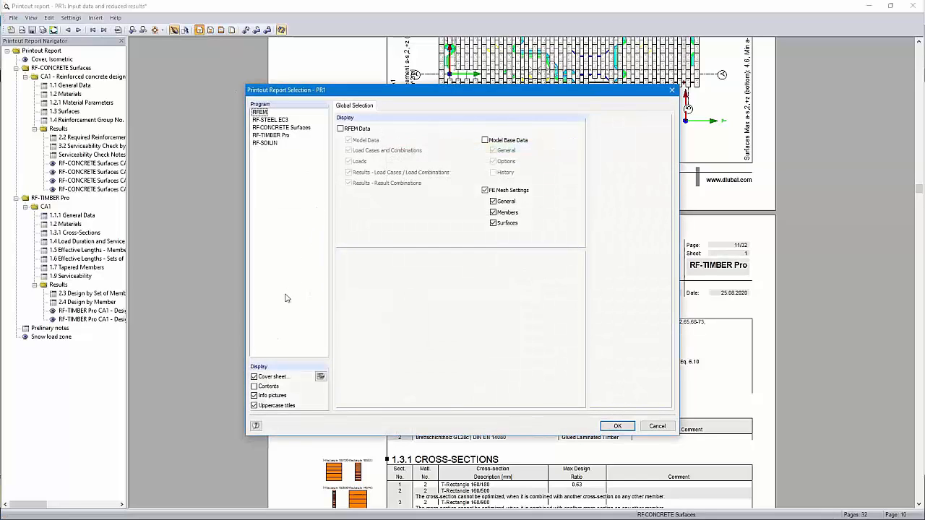
left_click(255, 387)
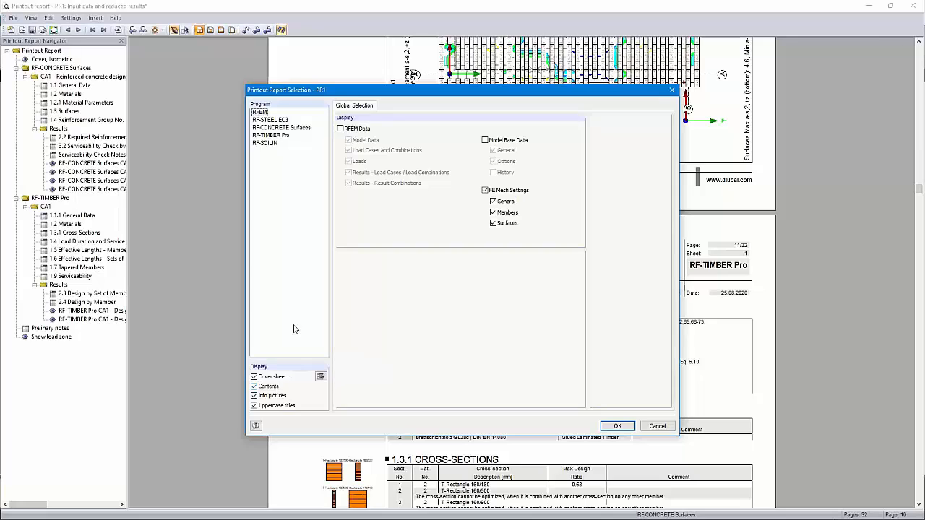
left_click(268, 120)
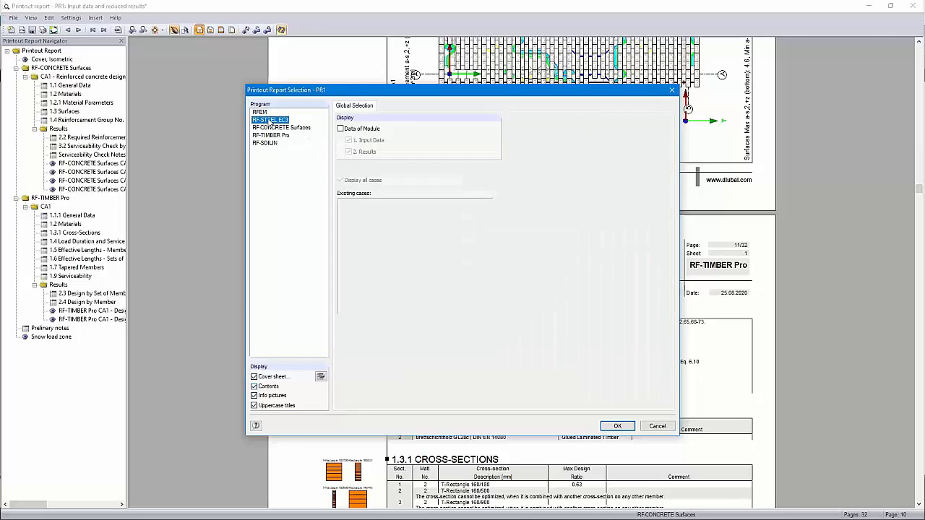
left_click(260, 112)
left_click(341, 129)
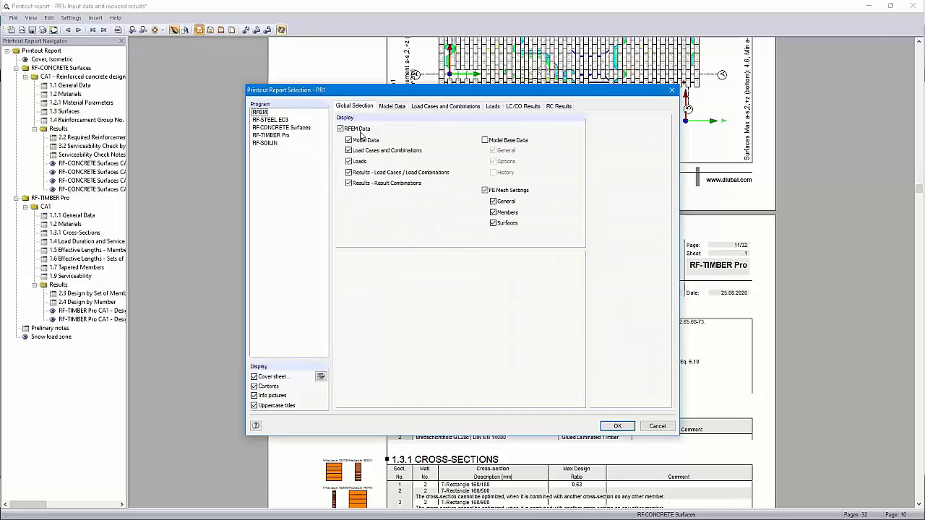
left_click(484, 140)
Include the module data of RF-STEEL EC3 and RF-SOILIN in the report selection.
left_click(267, 120)
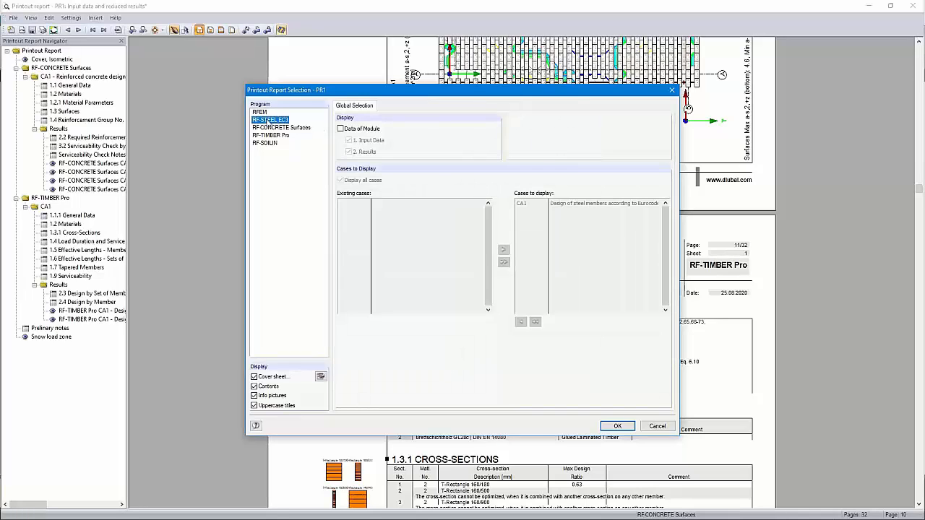
left_click(340, 129)
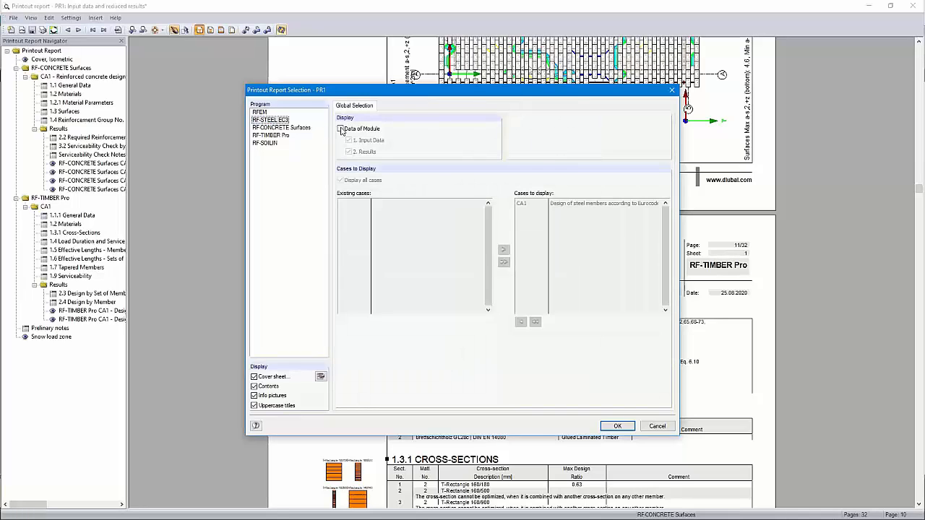
left_click(283, 128)
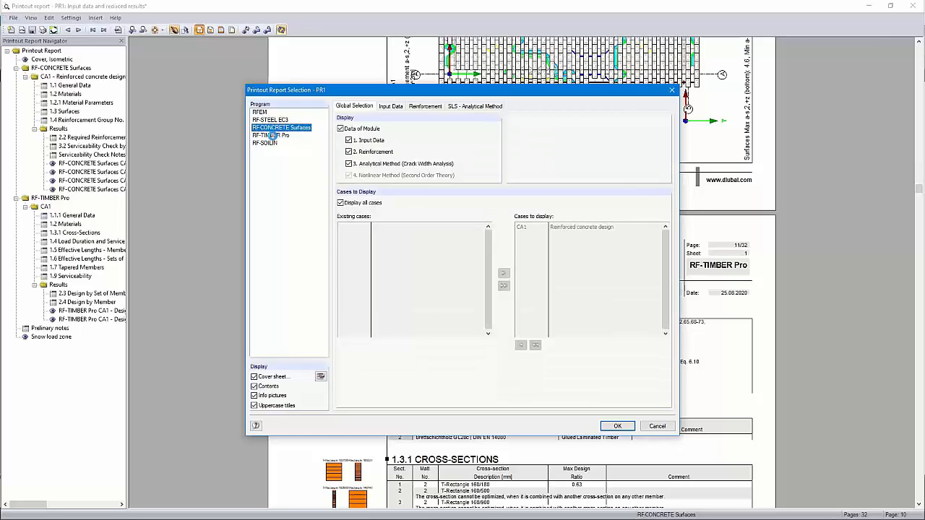
left_click(273, 136)
left_click(272, 144)
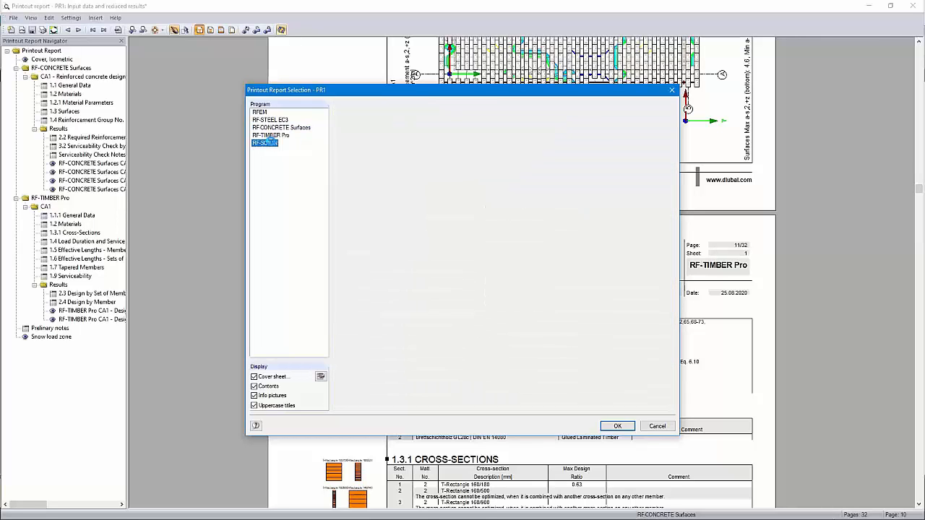
left_click(340, 128)
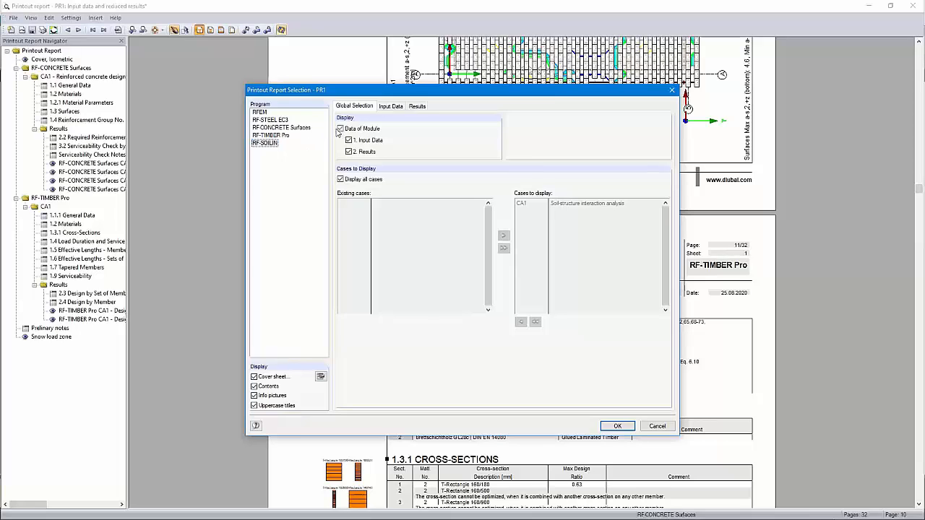
Exclude the results of load cases and load combinations from the RFEM data in the report selection.
left_click(260, 113)
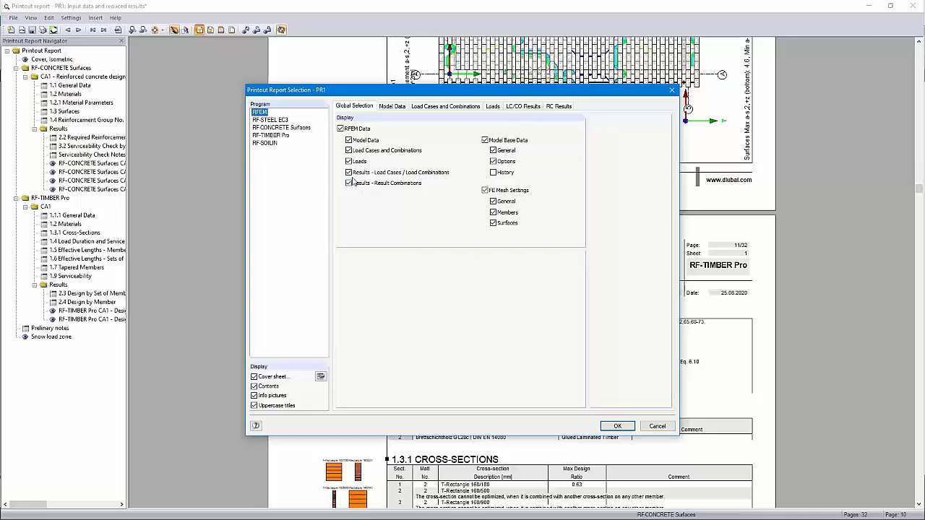
left_click(349, 174)
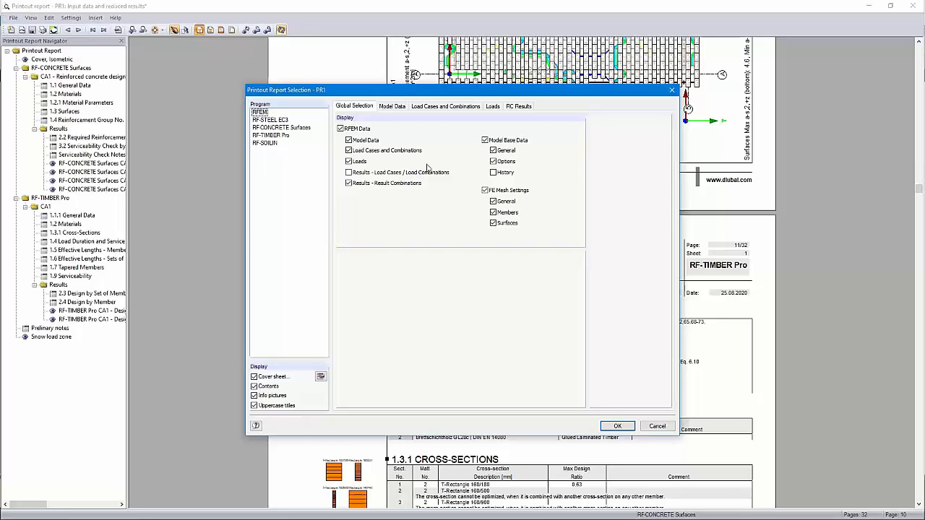
For the result combinations' 4.12 Cross-Sections - Internal Forces table, exclude partition values, include extreme values of cross-sections, and apply the report selection.
left_click(519, 106)
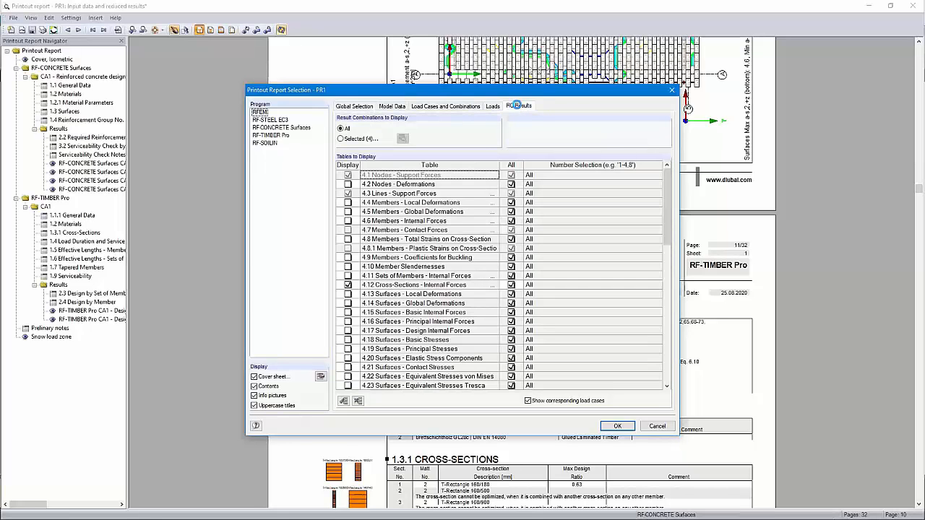
left_click(492, 285)
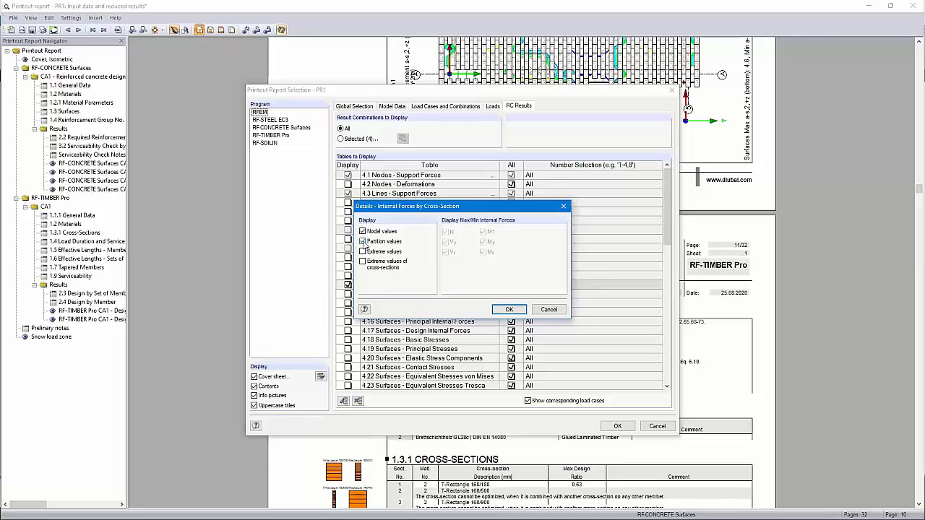
left_click(363, 241)
left_click(365, 263)
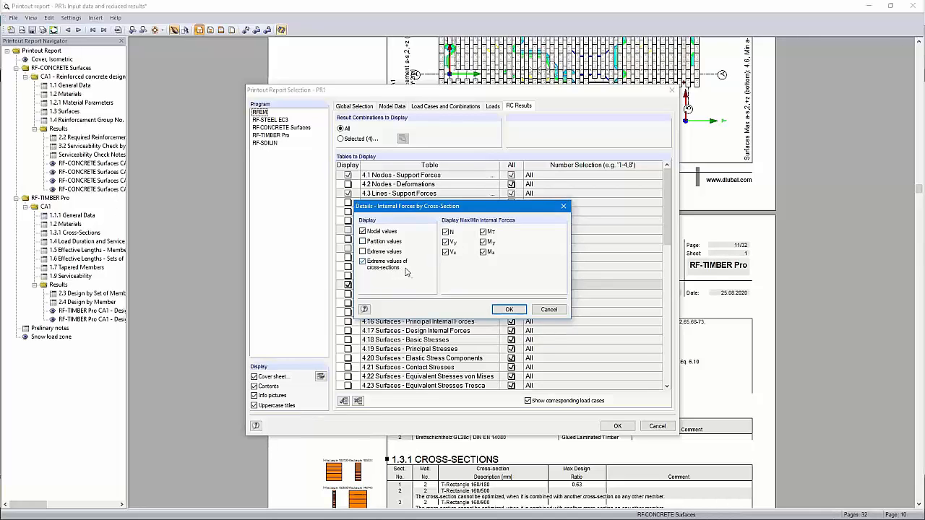
left_click(507, 310)
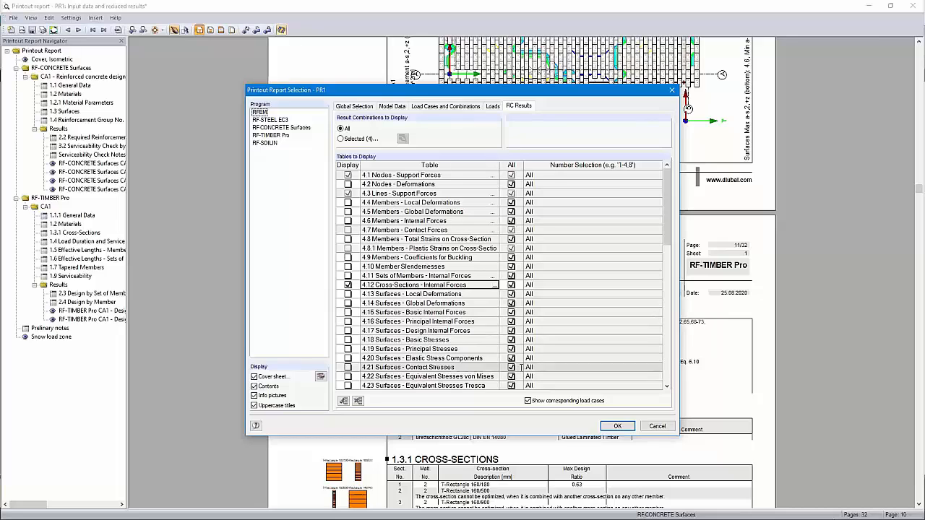
left_click(614, 425)
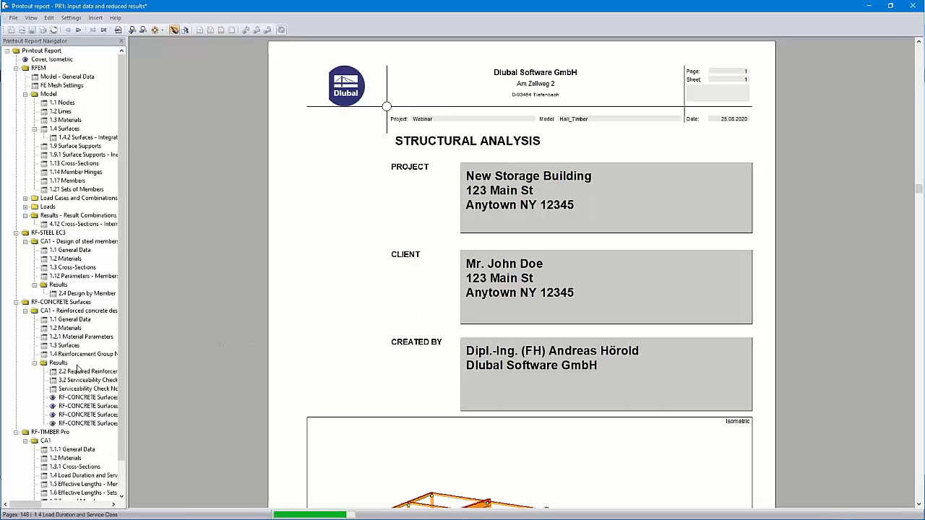
Collapse the add-on module chapters in the report navigator and move the Prelinary notes directly after the Contents.
left_click(16, 242)
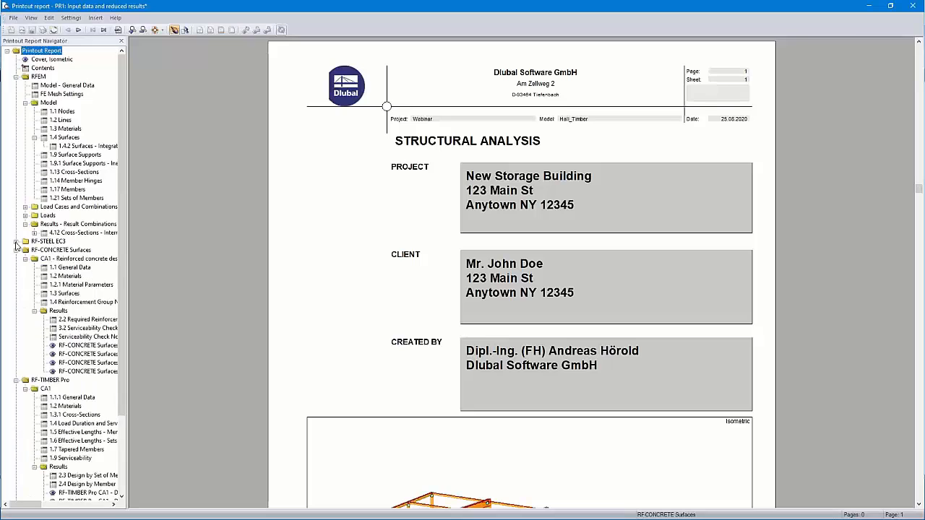
left_click(16, 250)
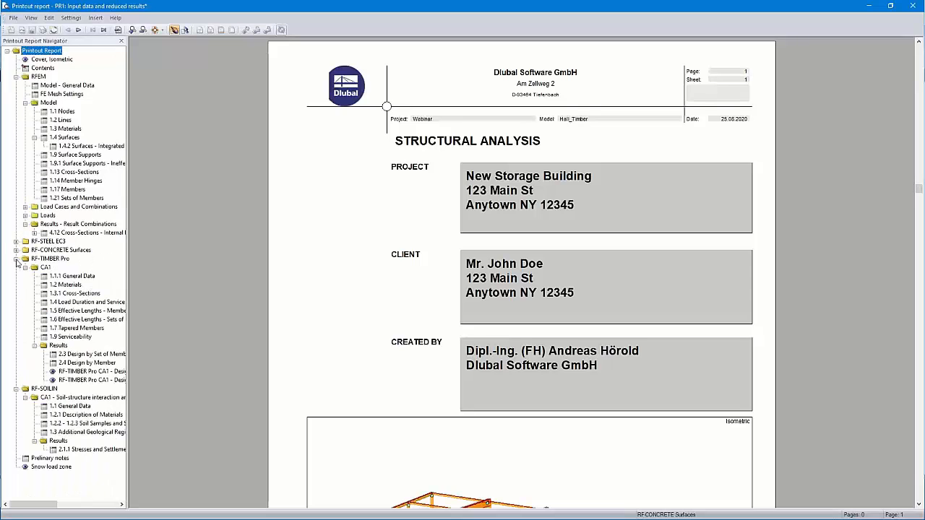
left_click(16, 259)
left_click(16, 268)
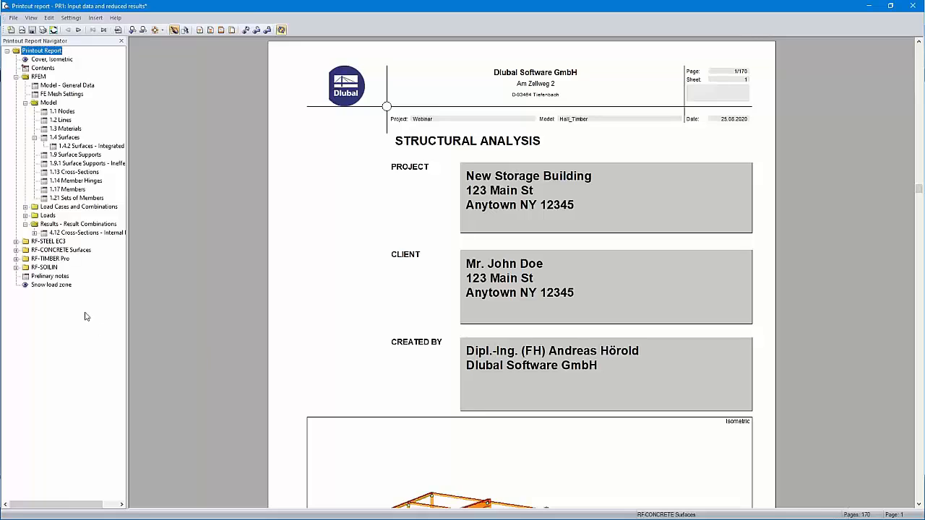
left_click_drag(49, 281, 45, 70)
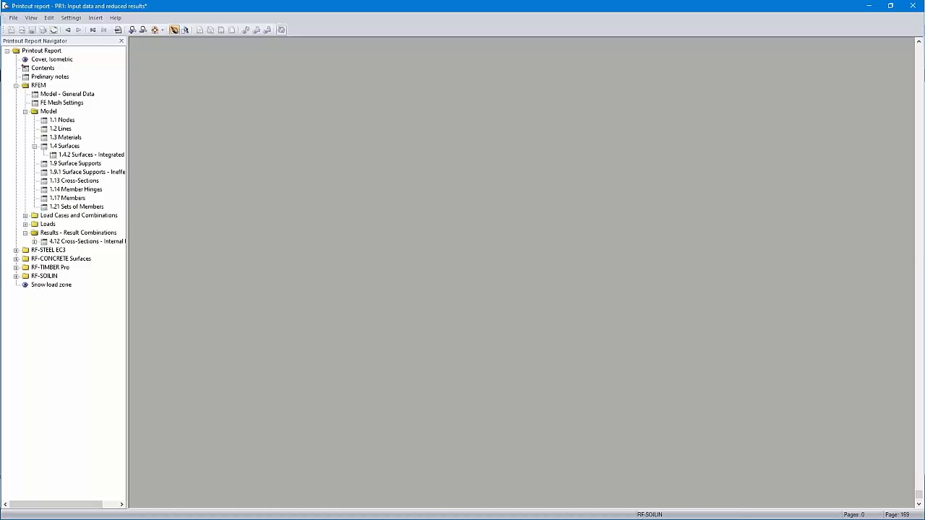
Expand the Loads chapter and move the Snow load zone image into LC2 - Snow, after 3.15 Generated Loads.
left_click(25, 224)
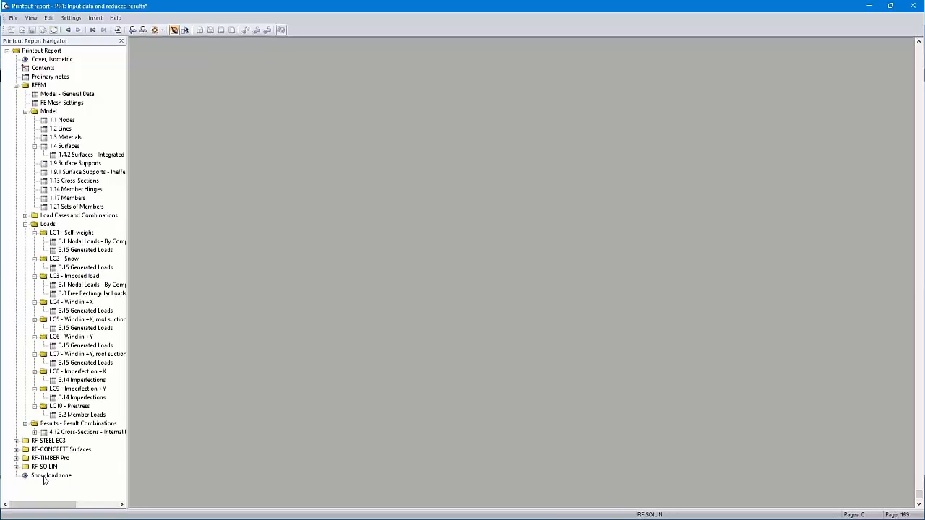
left_click(44, 477)
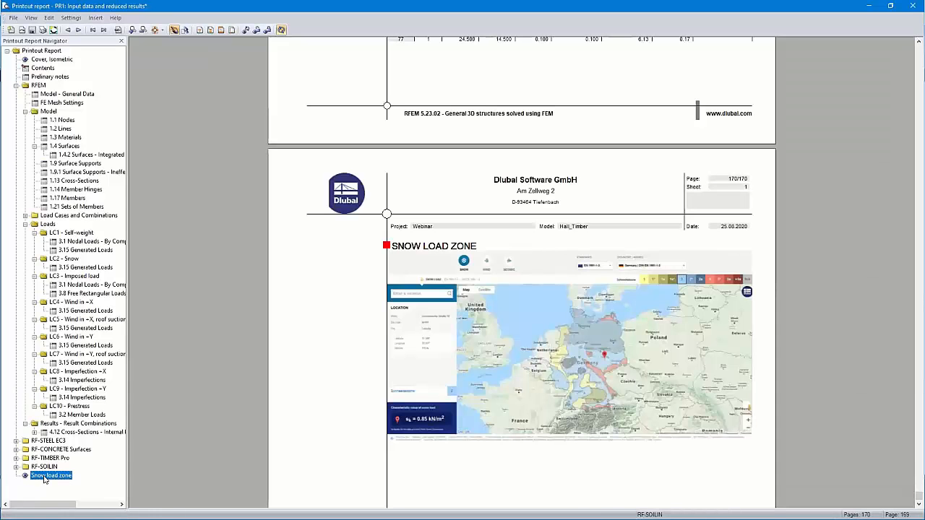
left_click_drag(43, 481, 62, 275)
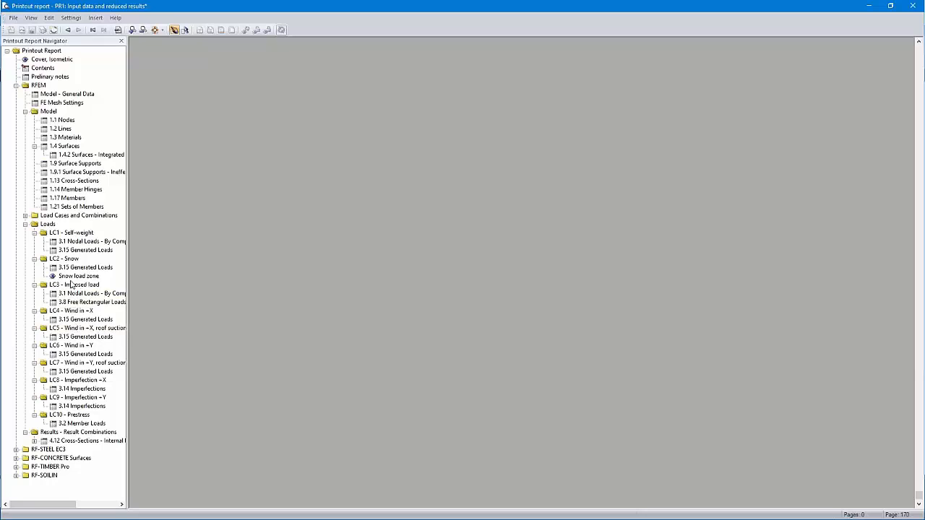
Check the placement of the preliminary notes after the contents and of the snow load zone image in LC2 - Snow.
left_click(48, 78)
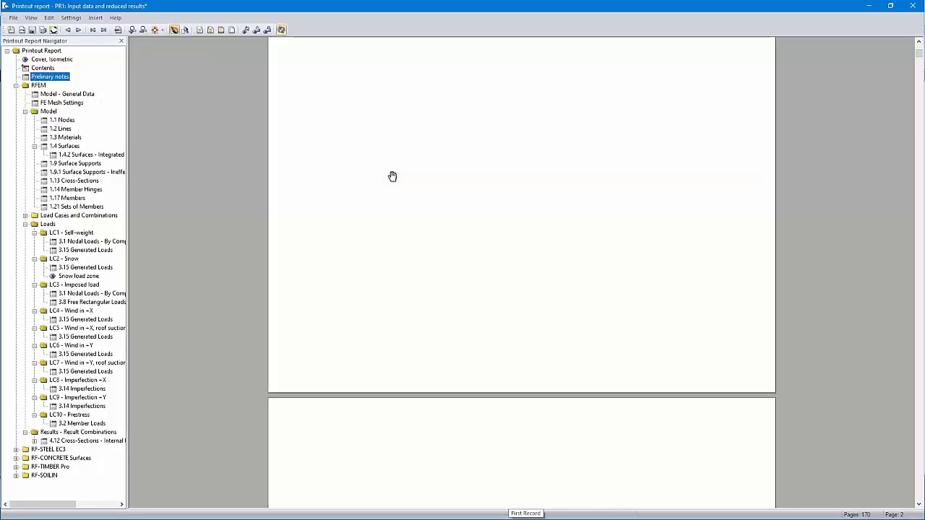
scroll(392, 176, "up", 5)
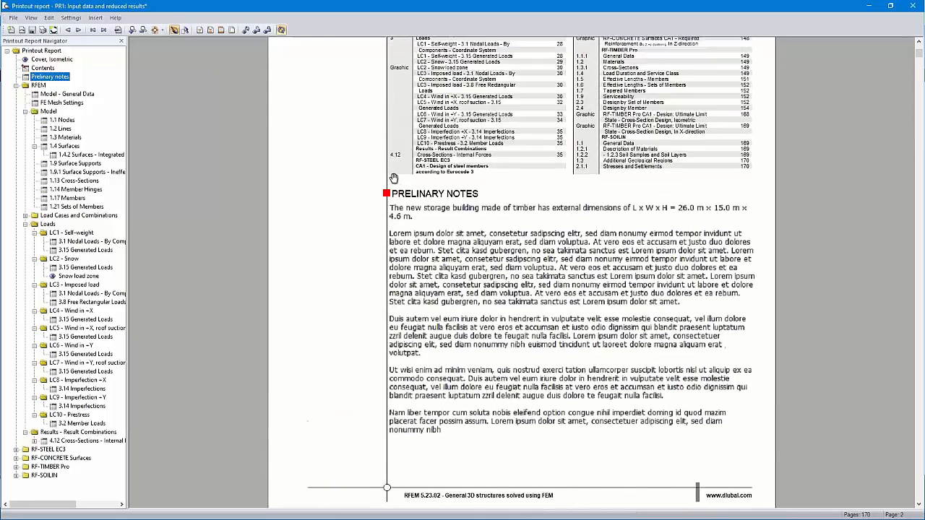
scroll(392, 176, "up", 6)
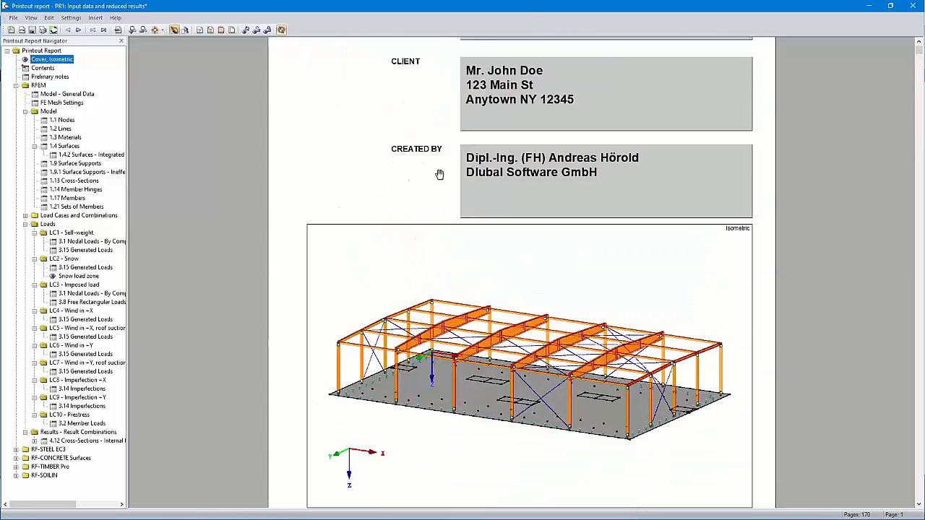
scroll(440, 189, "down", 6)
scroll(440, 187, "down", 5)
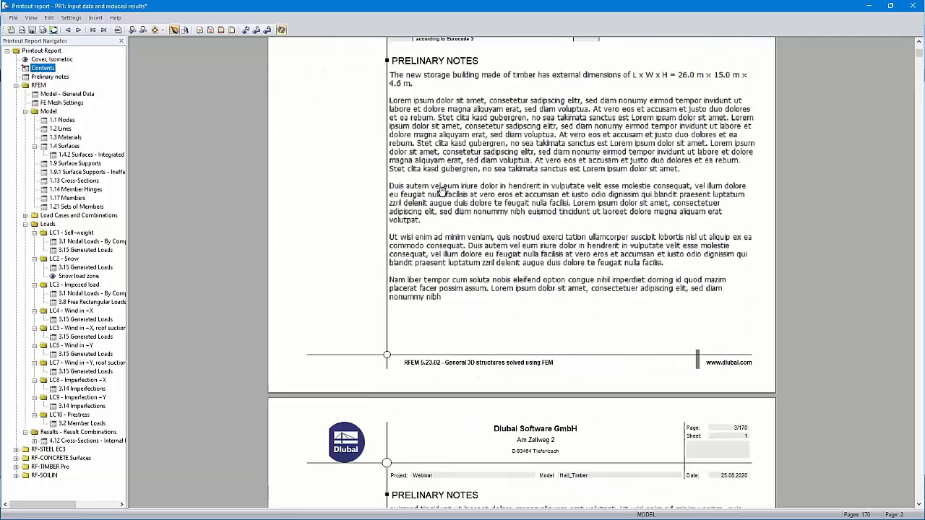
scroll(489, 130, "down", 8)
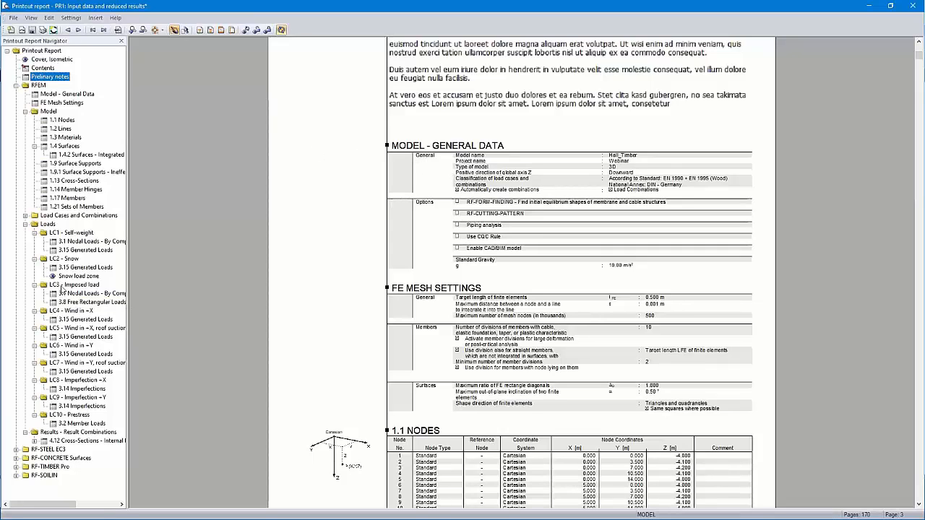
left_click(69, 262)
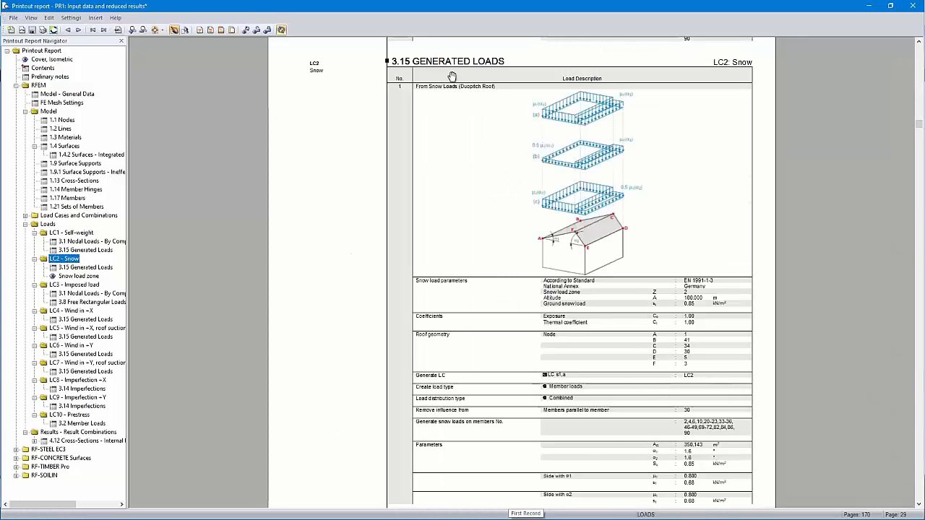
scroll(516, 192, "down", 10)
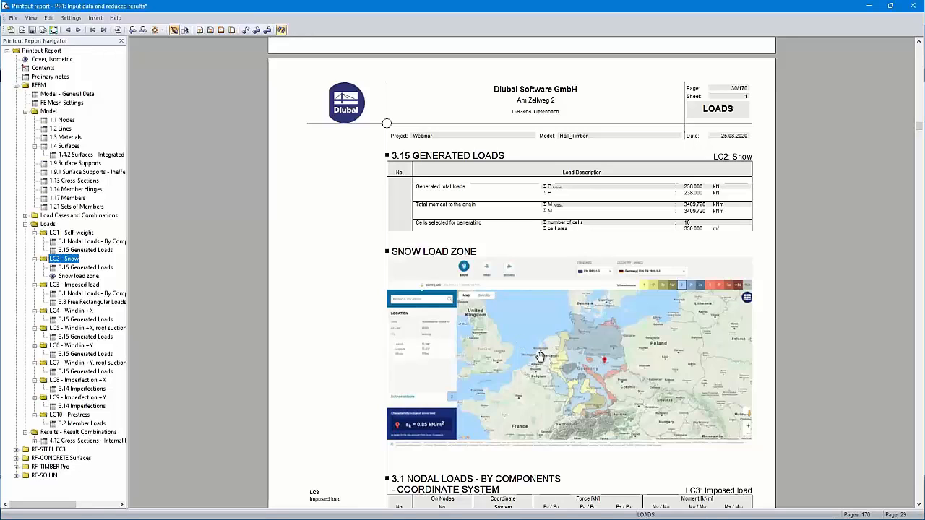
Switch the printout report's language to French.
left_click(71, 19)
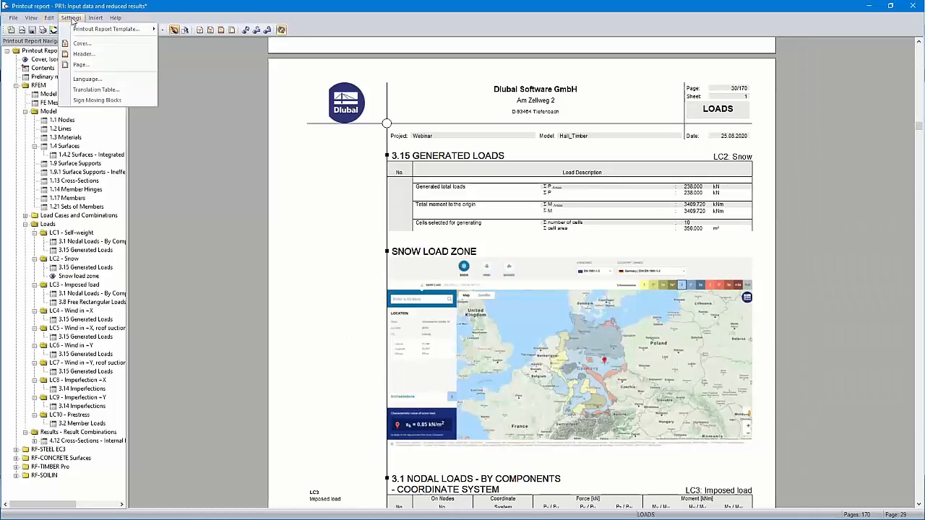
left_click(85, 79)
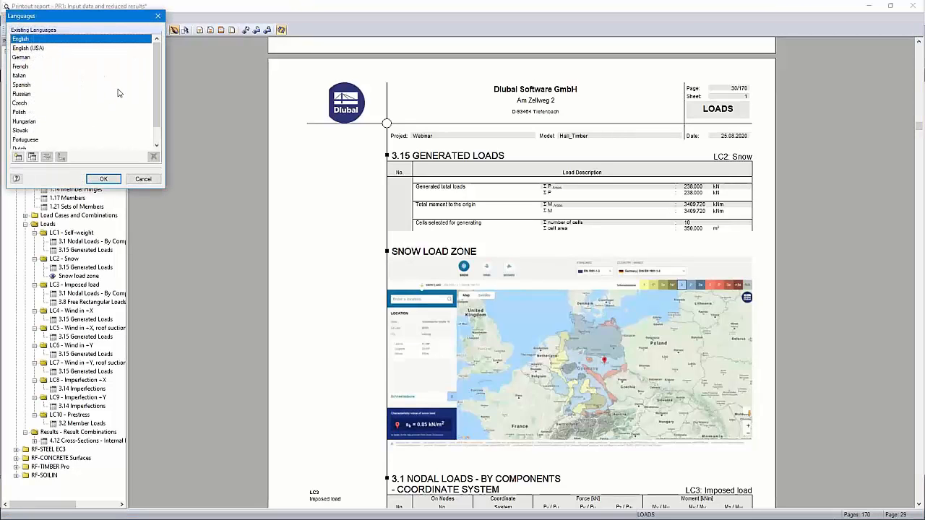
scroll(119, 92, "down", 1)
scroll(119, 93, "up", 1)
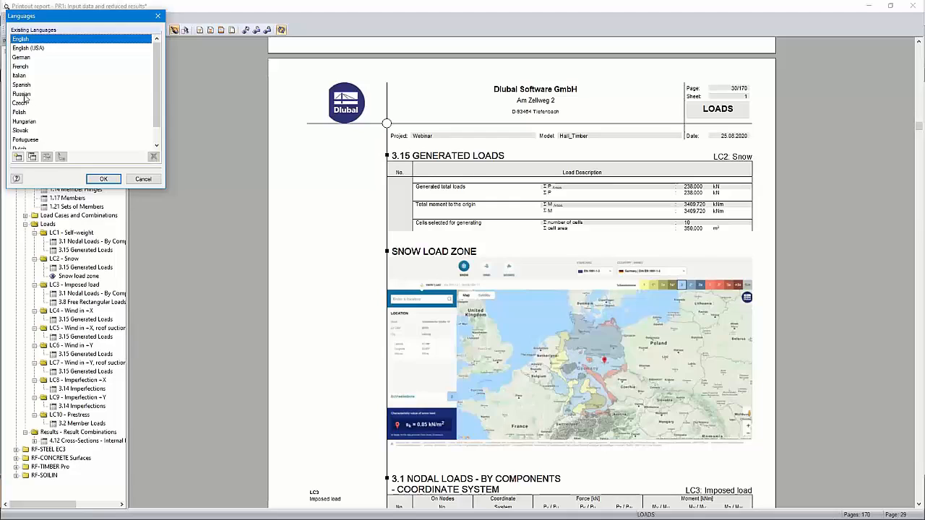
scroll(56, 130, "down", 1)
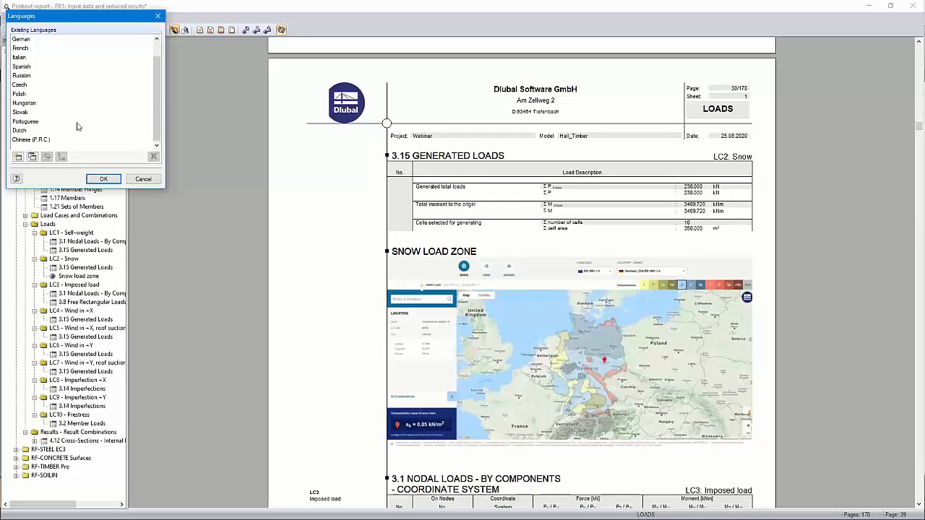
scroll(54, 103, "up", 1)
left_click(21, 67)
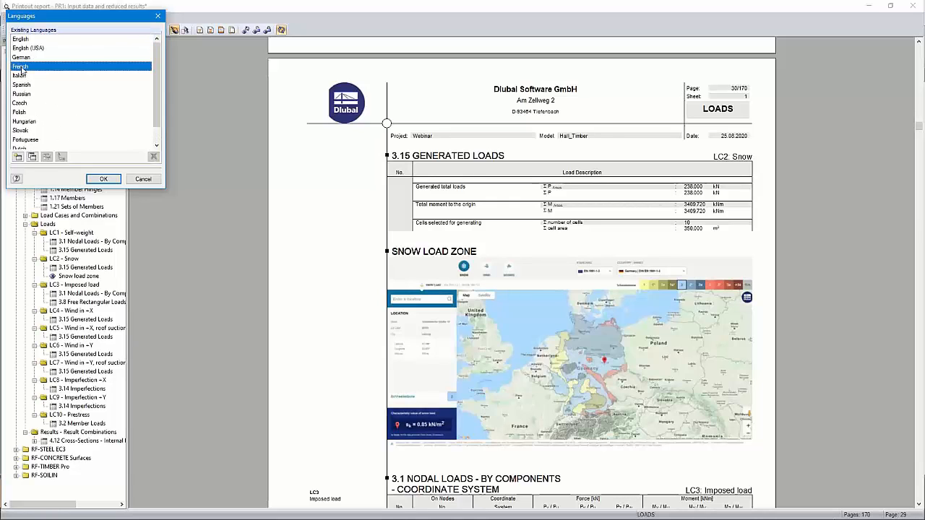
left_click(101, 178)
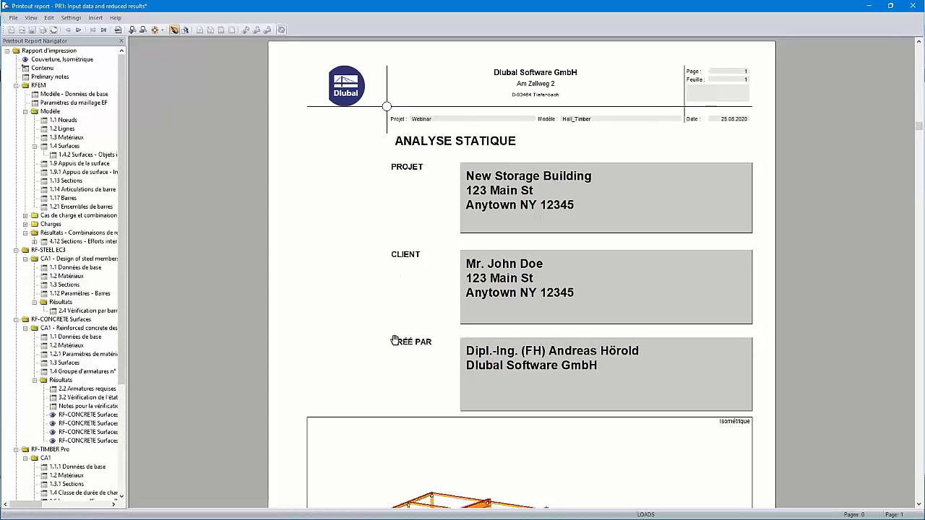
Examine the translated RF-STEEL EC3 design results by member and the pages that follow.
left_click(87, 313)
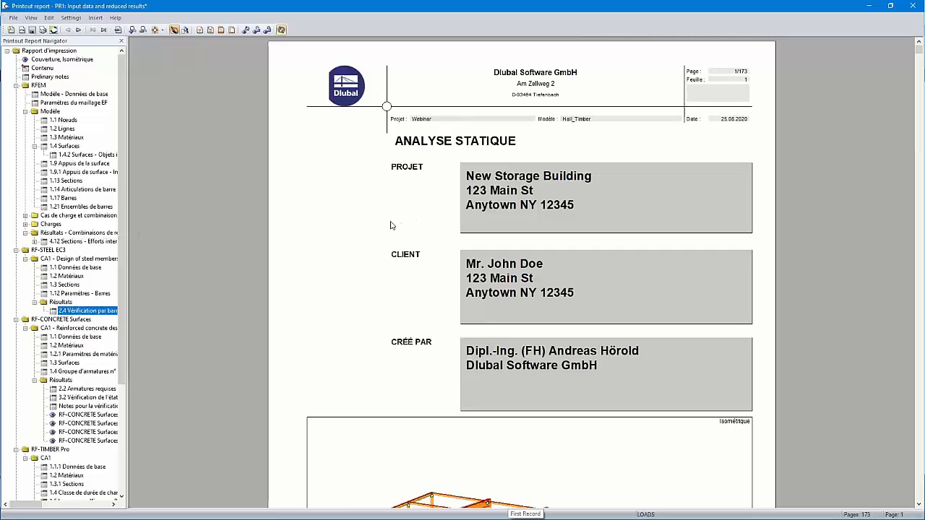
left_click(92, 311)
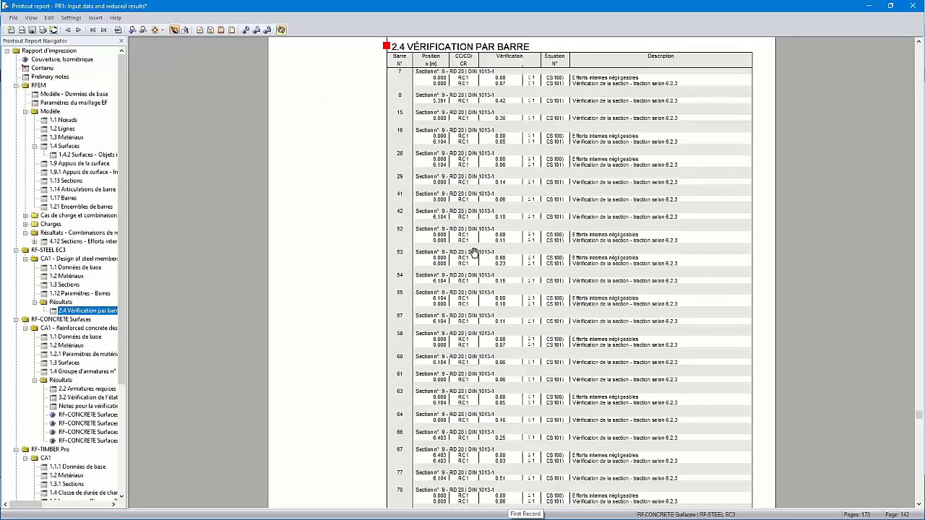
scroll(469, 101, "up", 2)
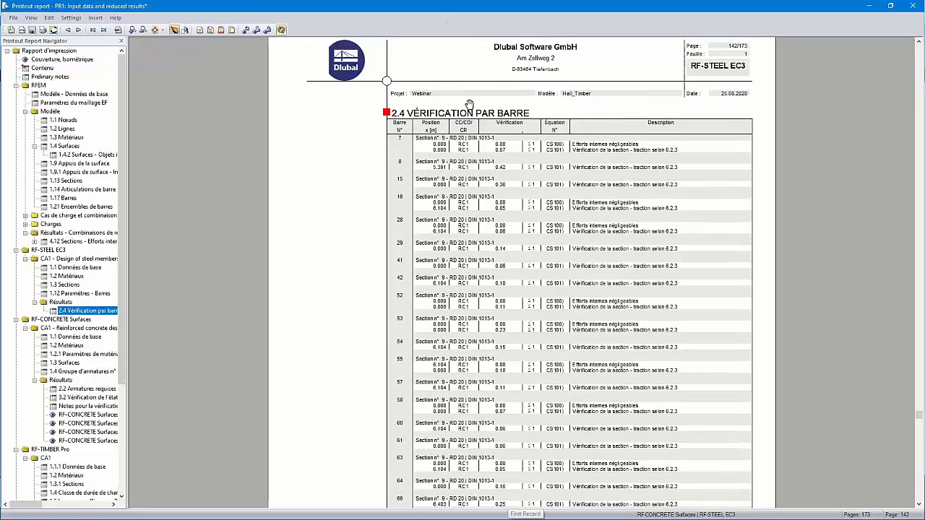
scroll(469, 109, "down", 20)
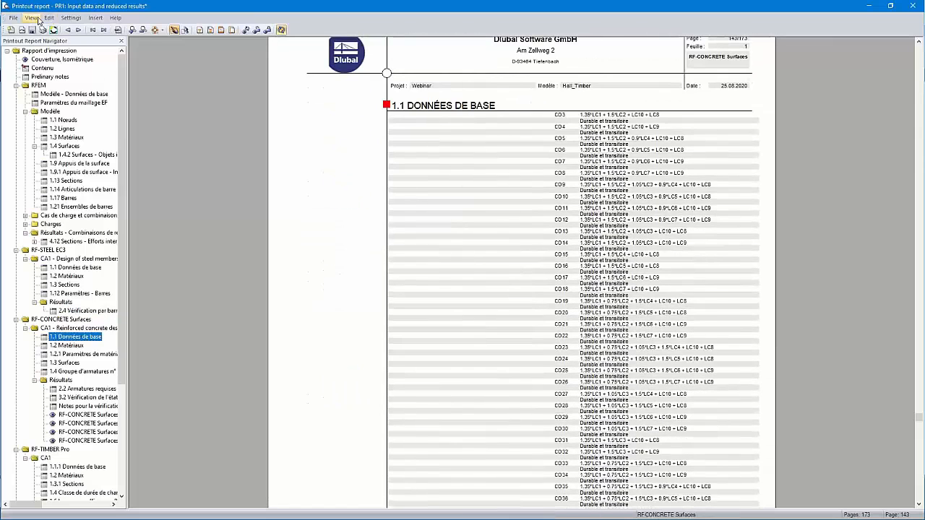
Set the printout report's language back to English.
left_click(71, 17)
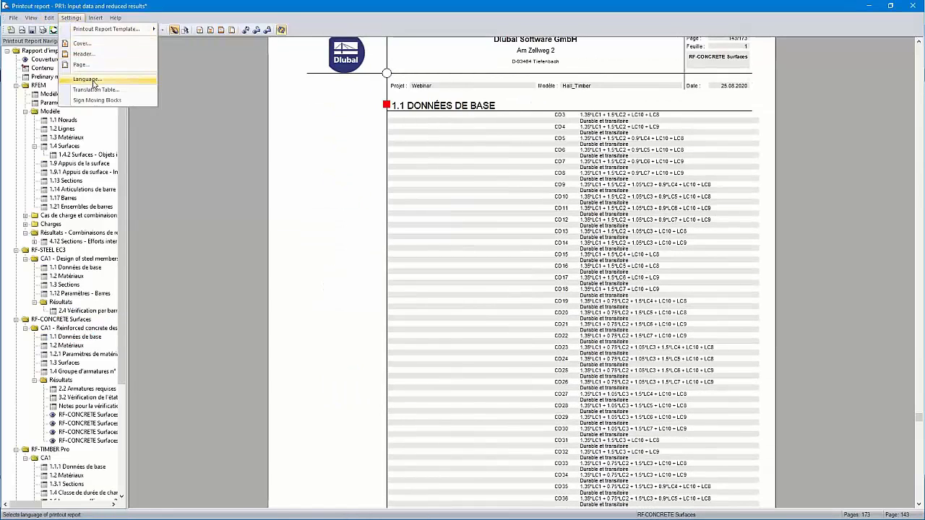
left_click(91, 80)
left_click(31, 39)
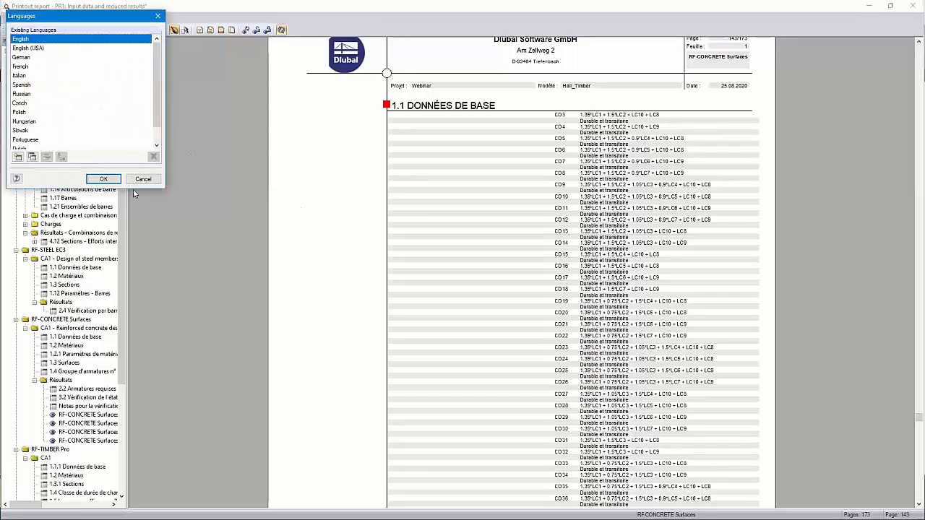
left_click(102, 179)
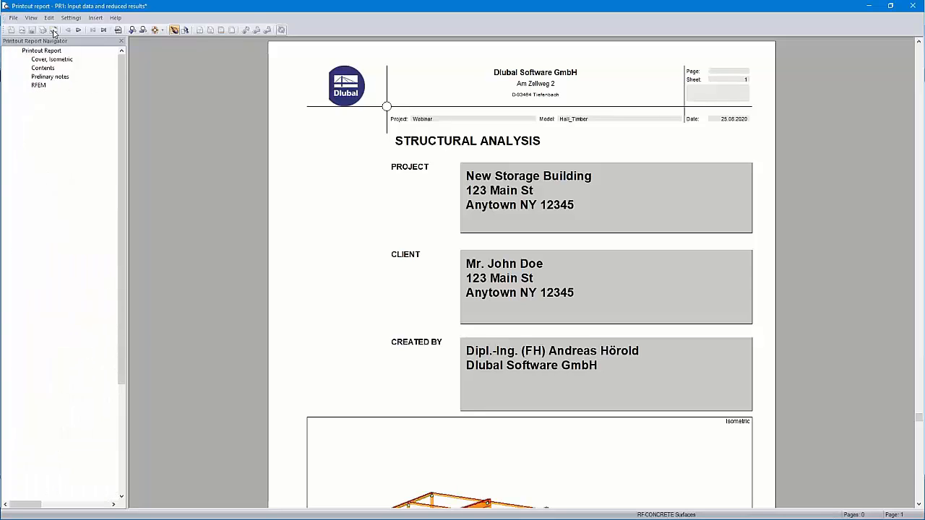
left_click(54, 30)
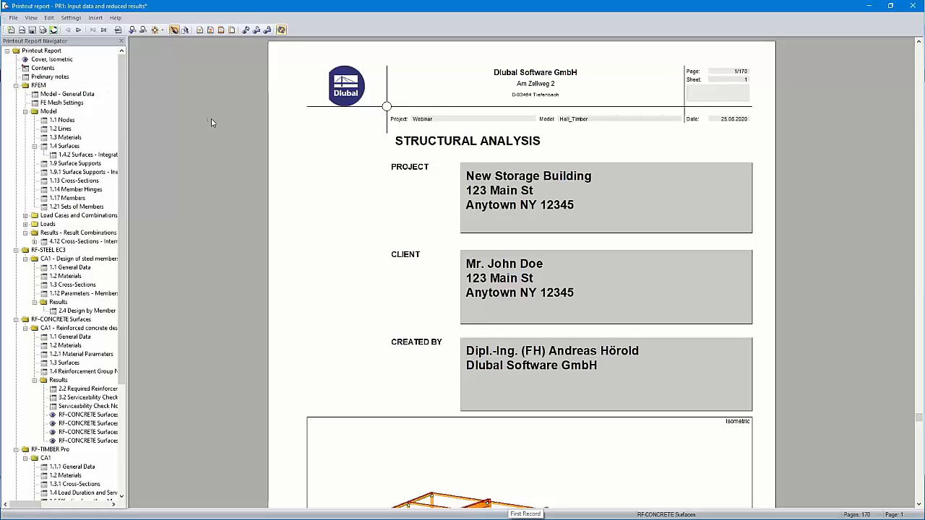
Print one copy of the complete report to the PDF24 printer and close the PDF24 Assistant.
left_click(13, 17)
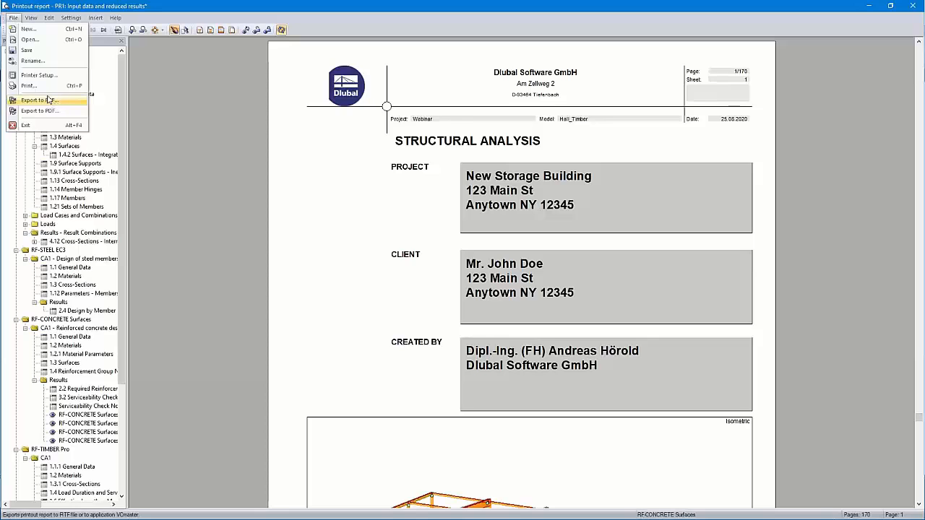
left_click(29, 86)
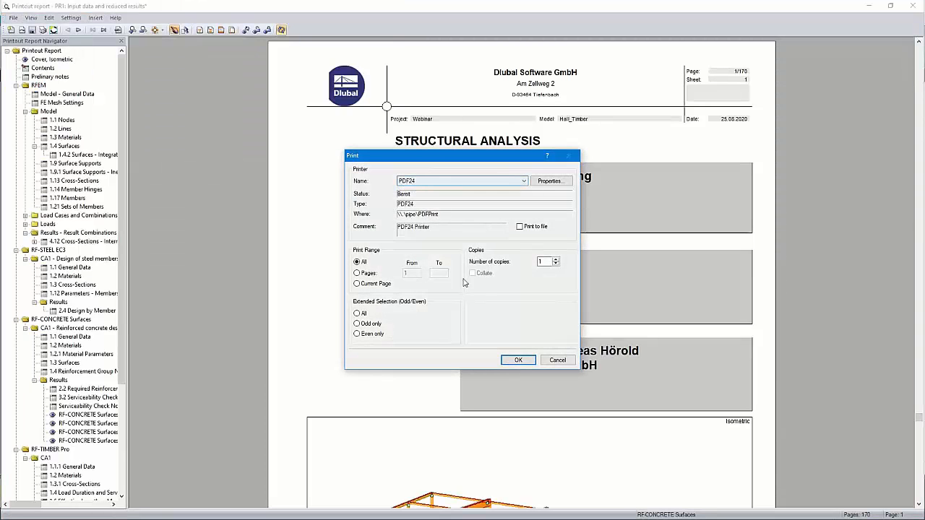
left_click(523, 359)
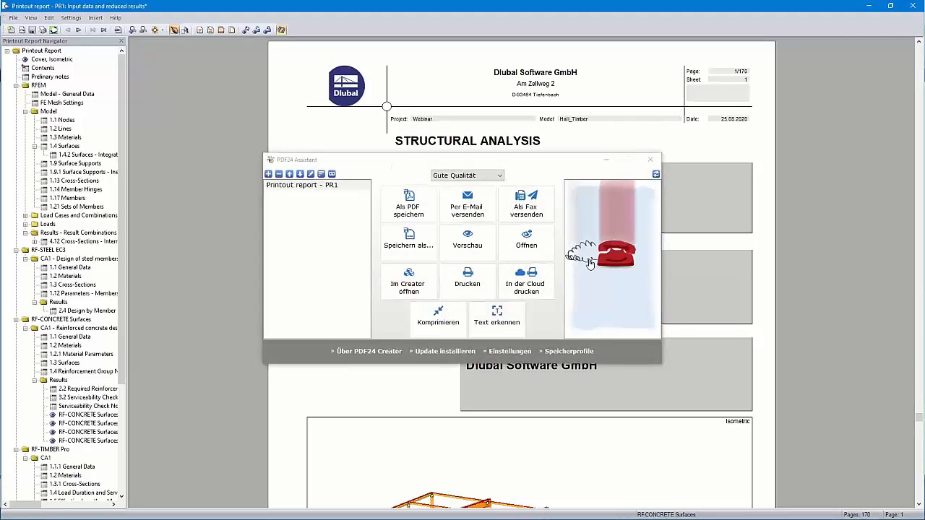
left_click(652, 159)
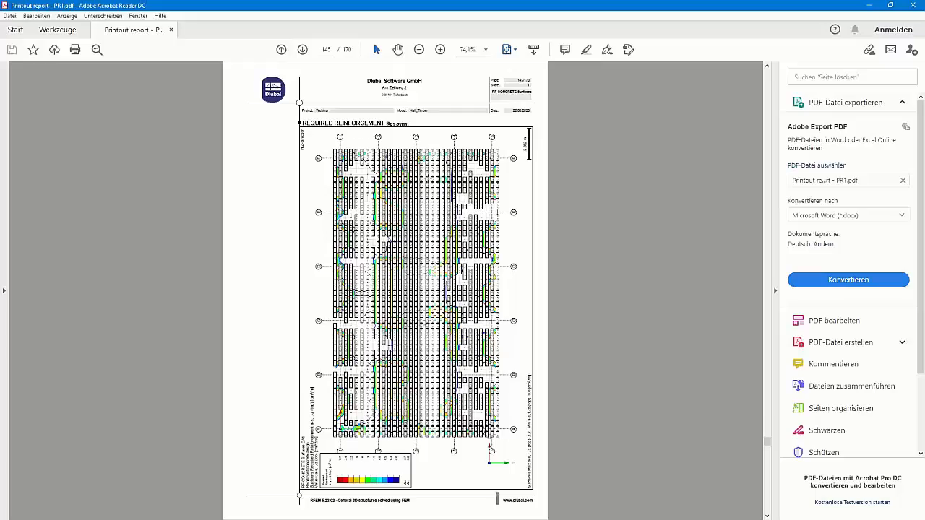
Examine the report PDF in Adobe Acrobat Reader: the required reinforcement plot up close, the cover page, the contents and the preliminary notes.
scroll(428, 177, "up", 5, "ctrl")
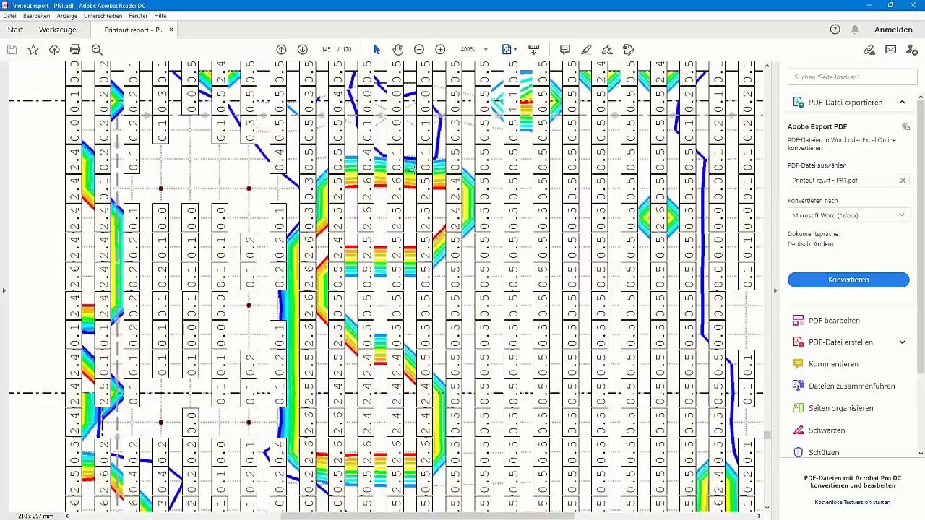
scroll(412, 170, "down", 5, "ctrl")
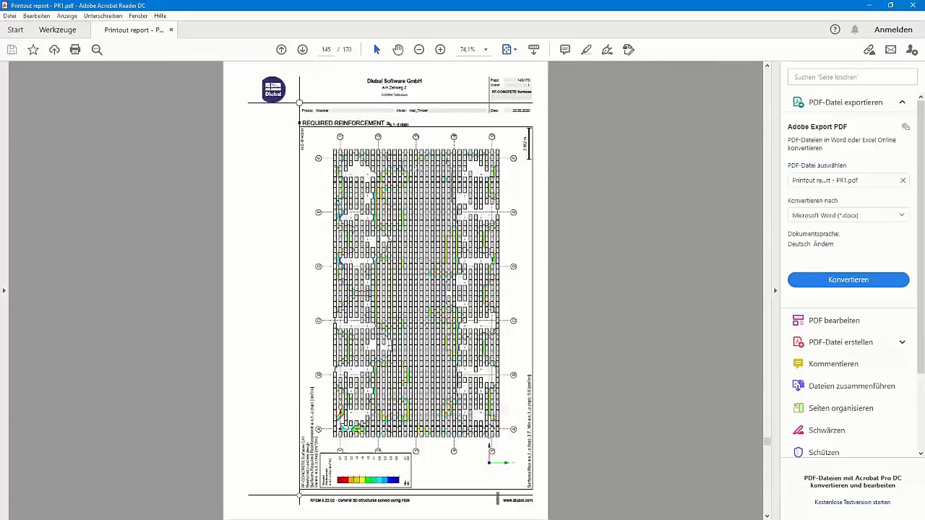
scroll(415, 174, "down", 1, "ctrl")
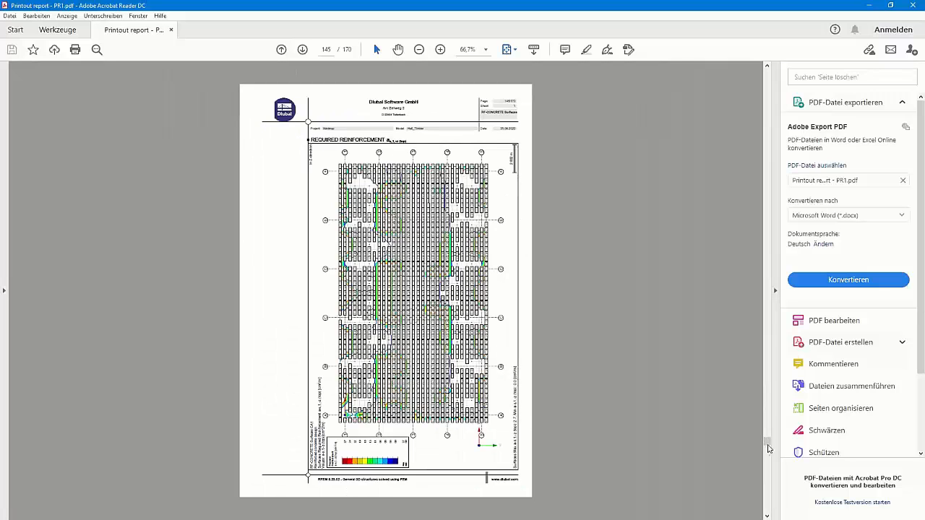
left_click_drag(769, 450, 768, 67)
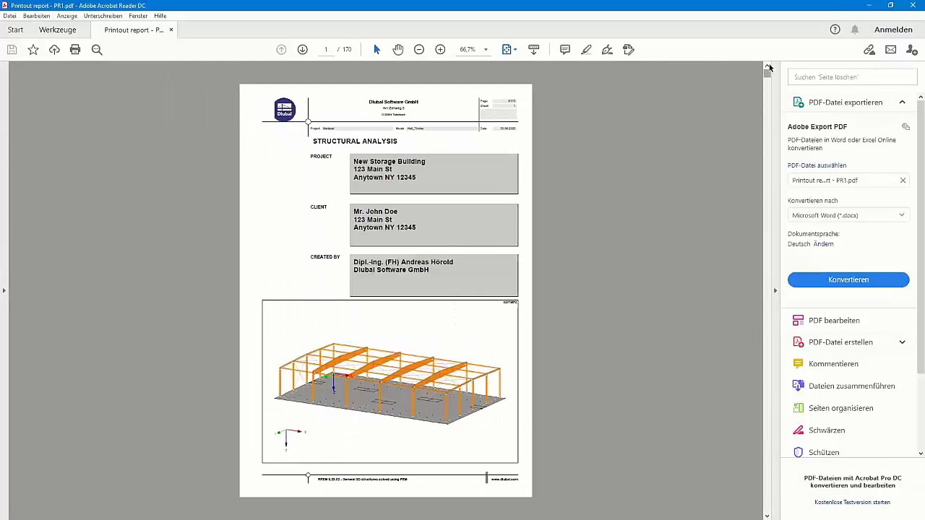
scroll(407, 289, "down", 1)
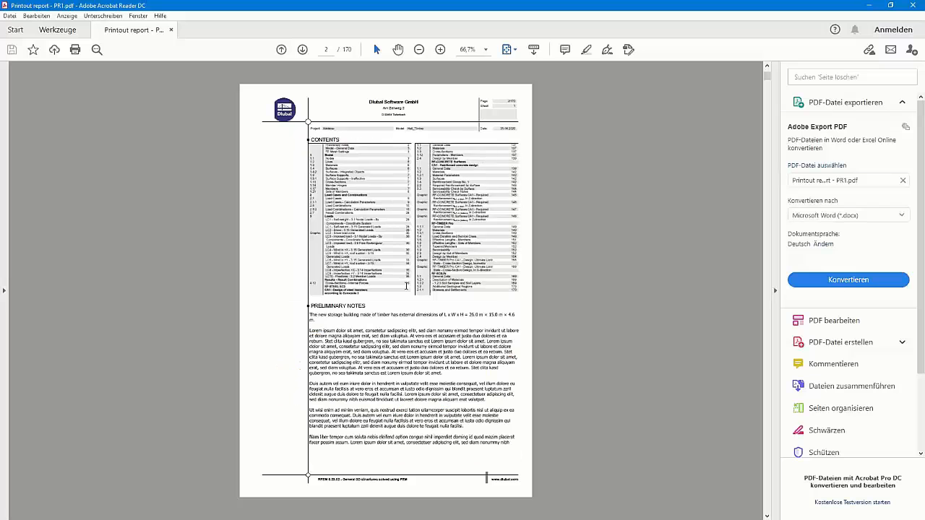
scroll(406, 287, "down", 1)
scroll(406, 288, "up", 2)
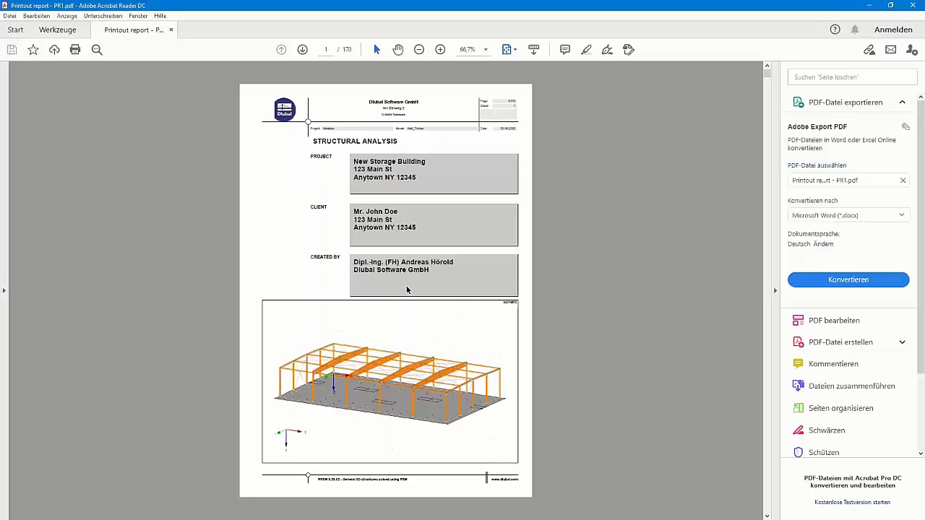
Return to the printout report and view the dialog for creating a template from the current report, without saving one.
key("alt+Tab")
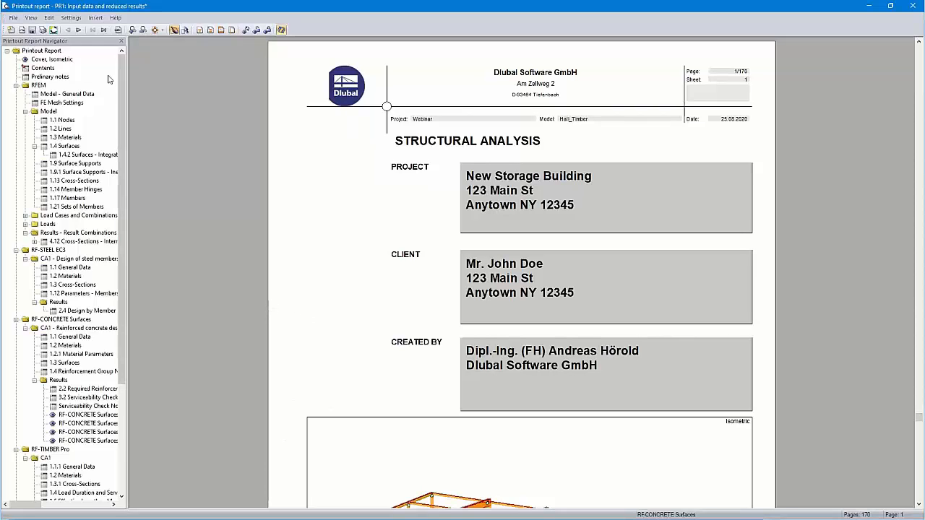
left_click(72, 17)
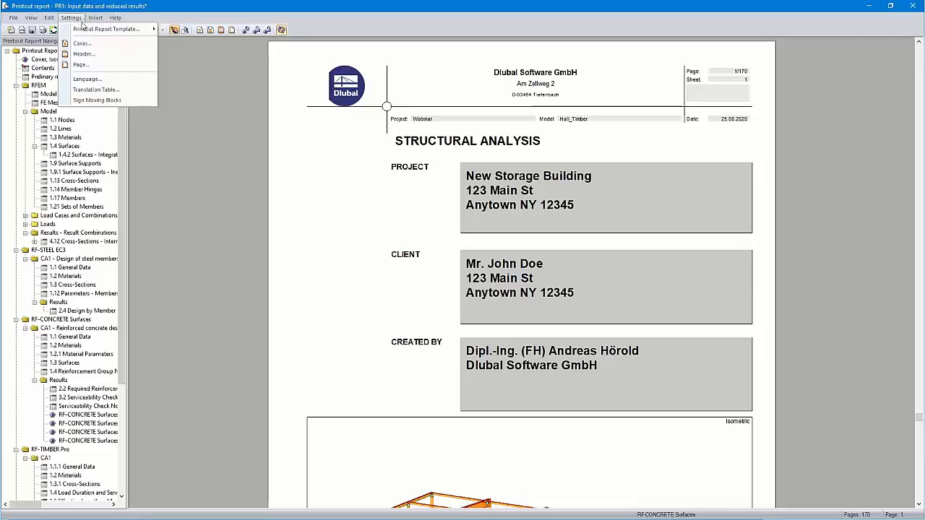
mouse_move(91, 34)
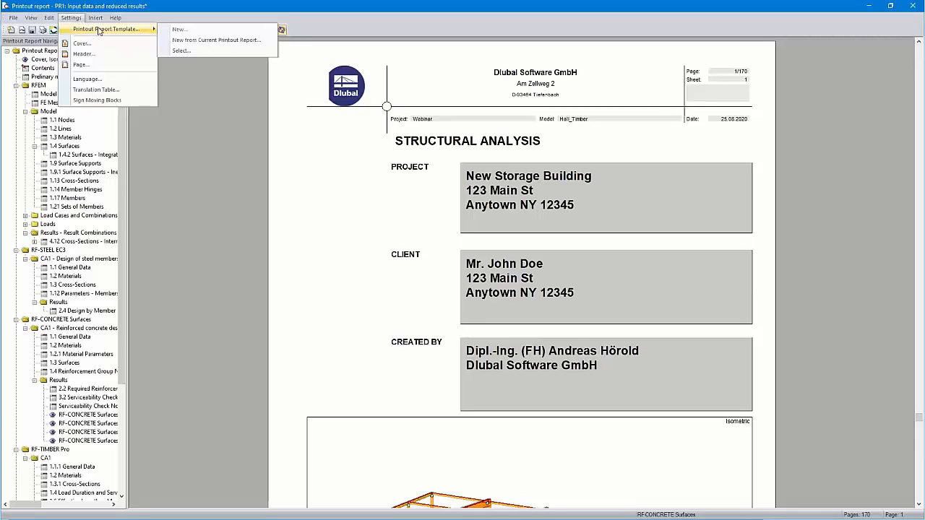
left_click(221, 42)
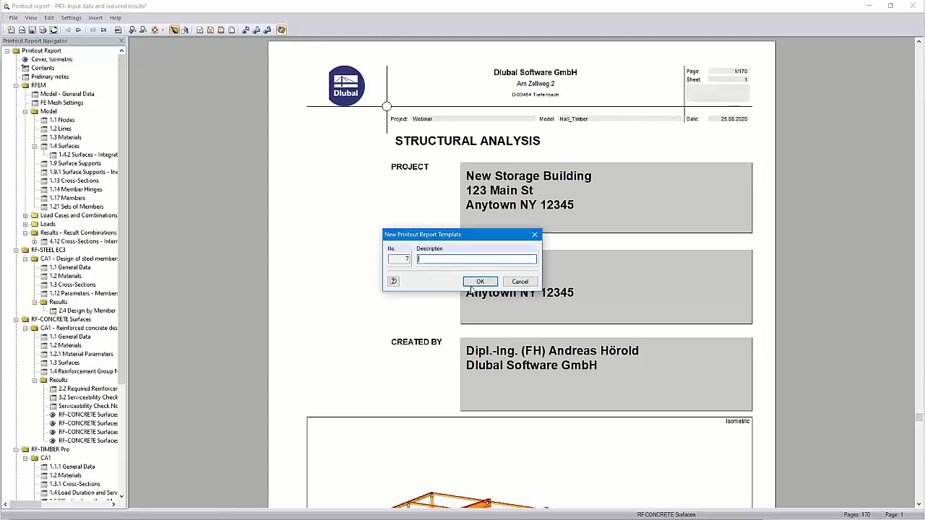
left_click(521, 283)
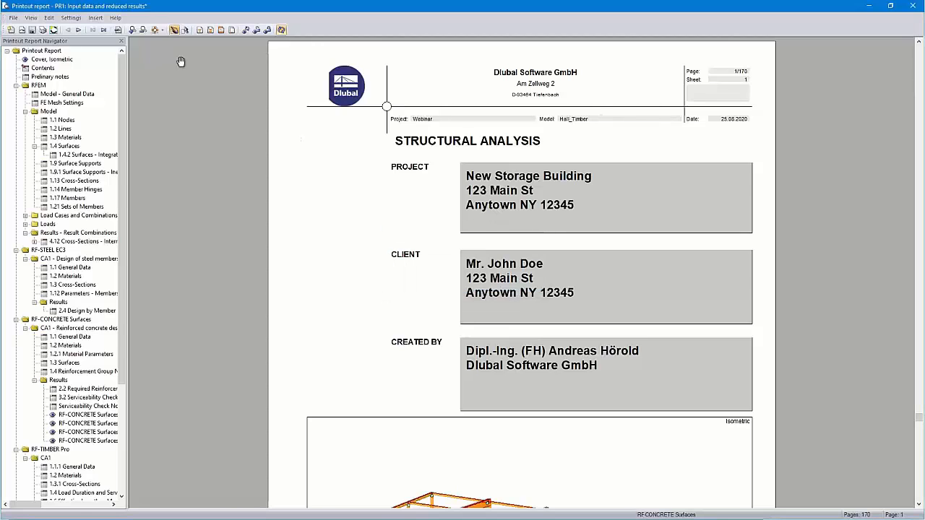
View the content selection for a new printout report template, without creating it.
left_click(71, 18)
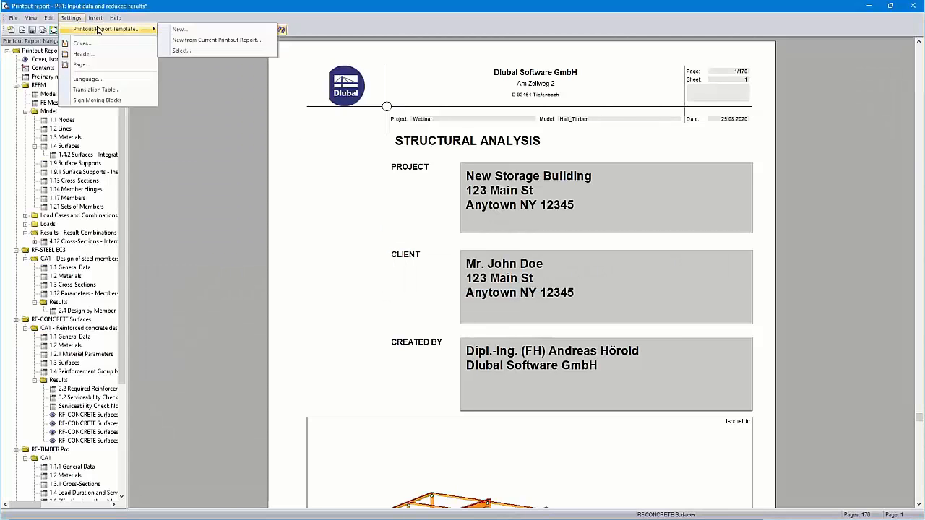
left_click(194, 32)
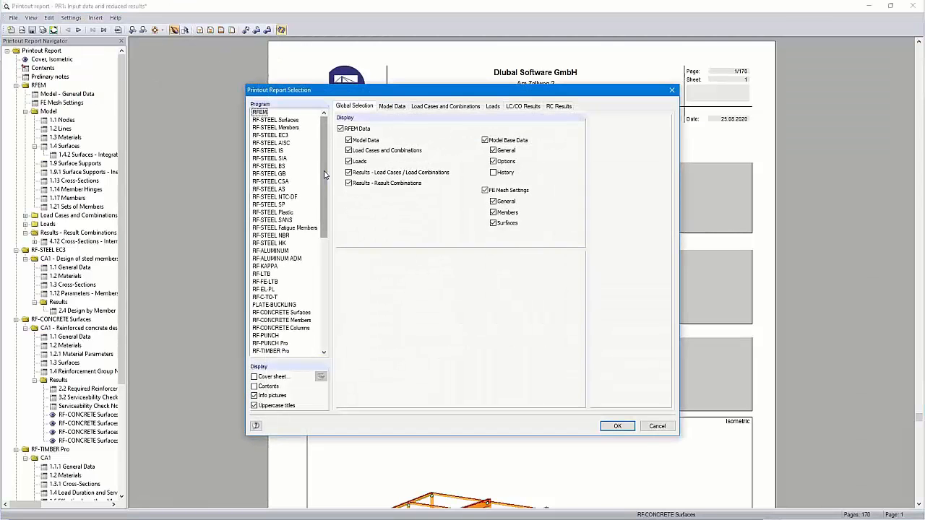
left_click(350, 161)
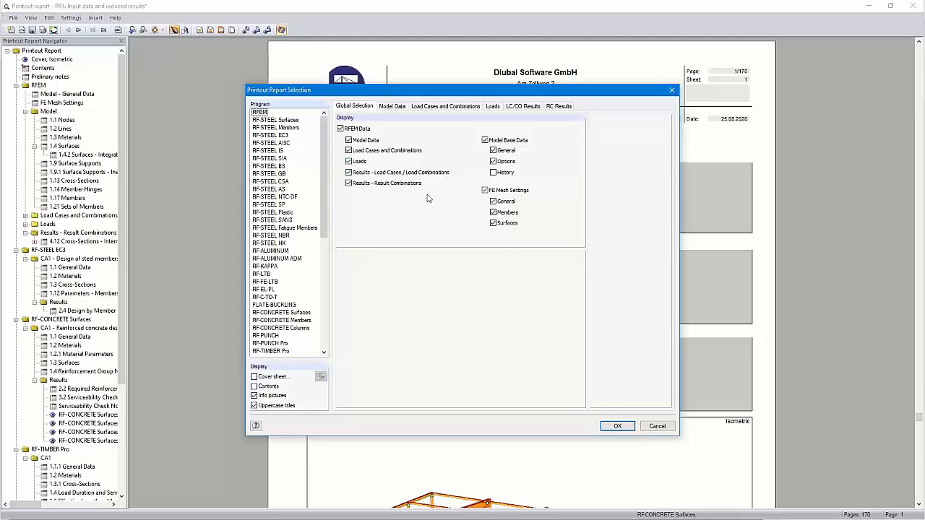
left_click(657, 426)
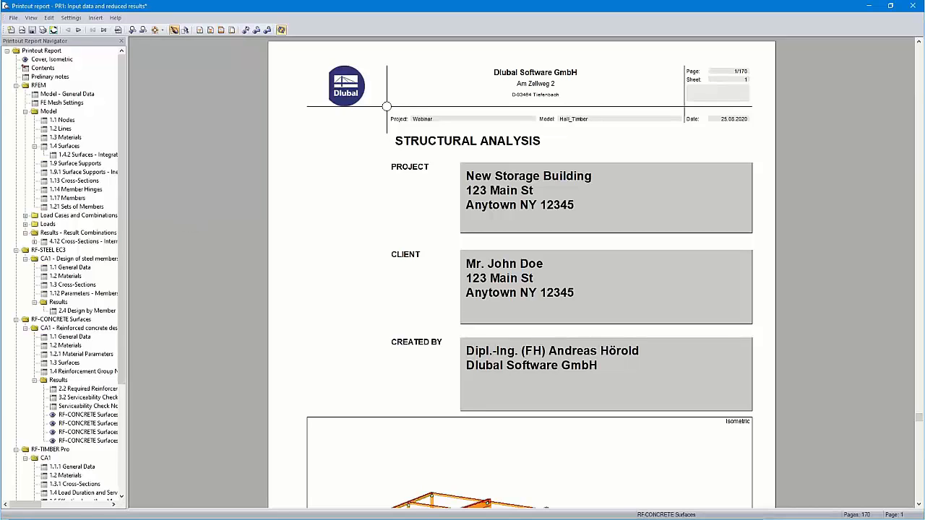
Switch to the browser and open the Knowledge Base on the Dlubal website.
key("alt+Tab")
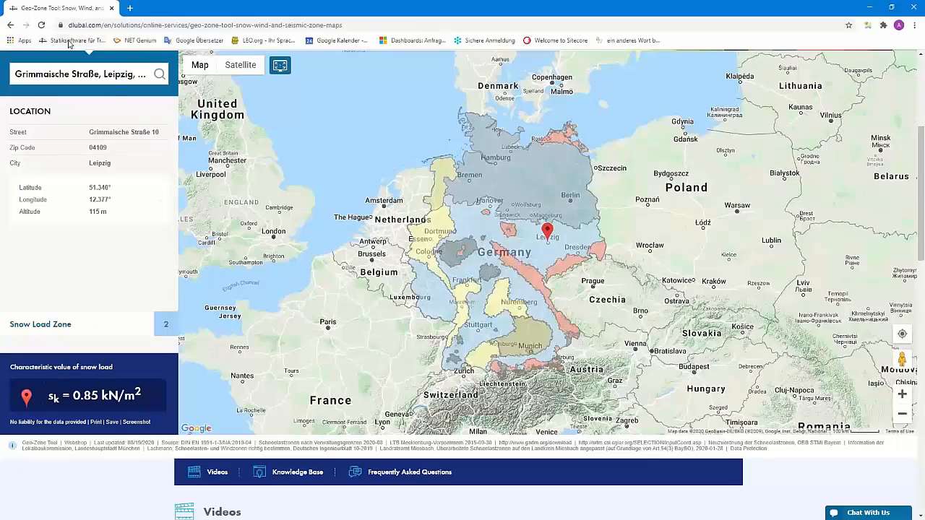
scroll(237, 195, "up", 3)
mouse_move(299, 132)
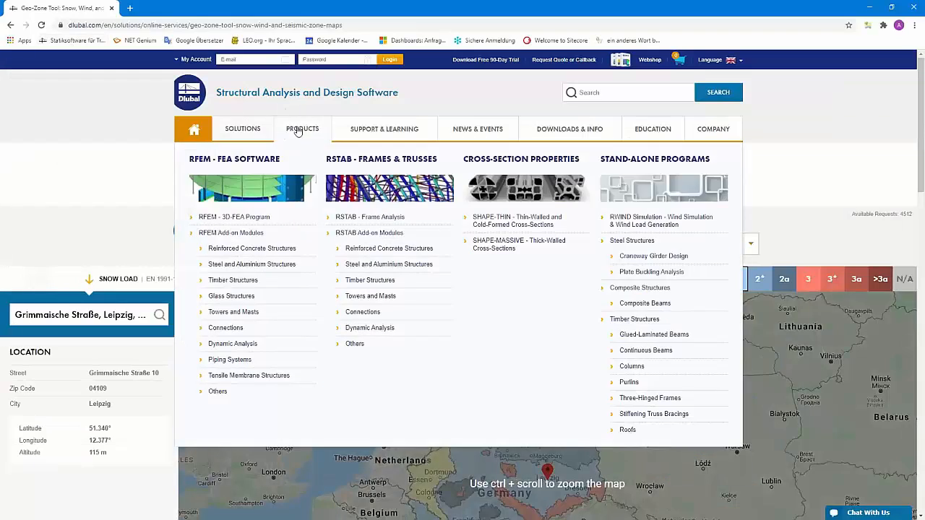
mouse_move(371, 129)
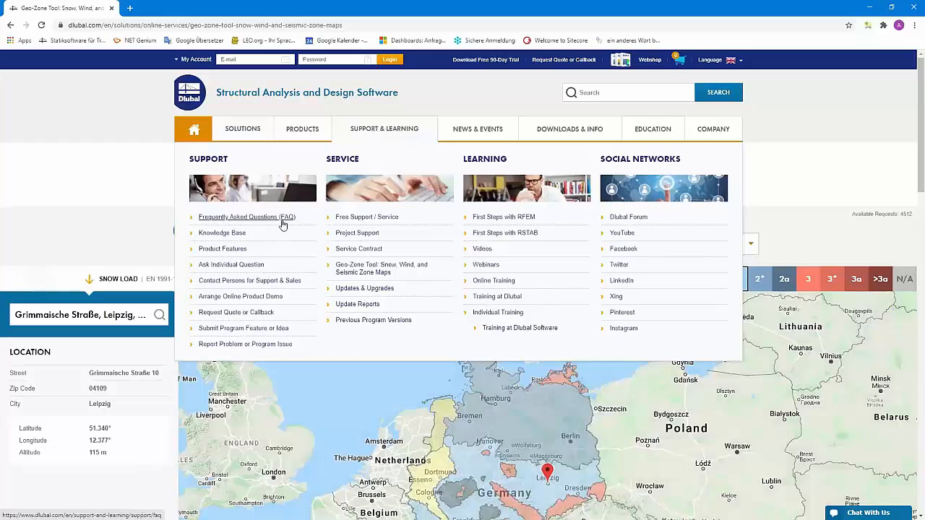
left_click(225, 234)
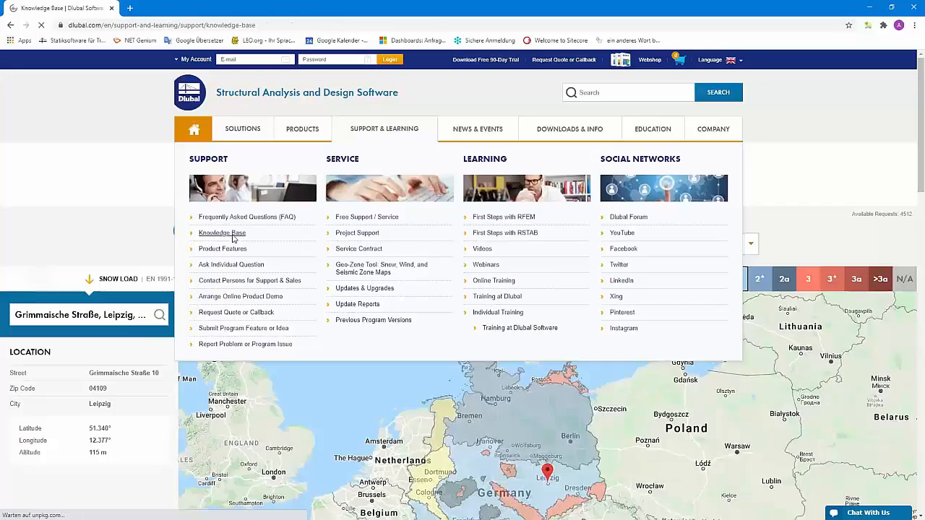
Browse the Knowledge Base articles and run a full-text search for vcmaster.
scroll(363, 243, "down", 8)
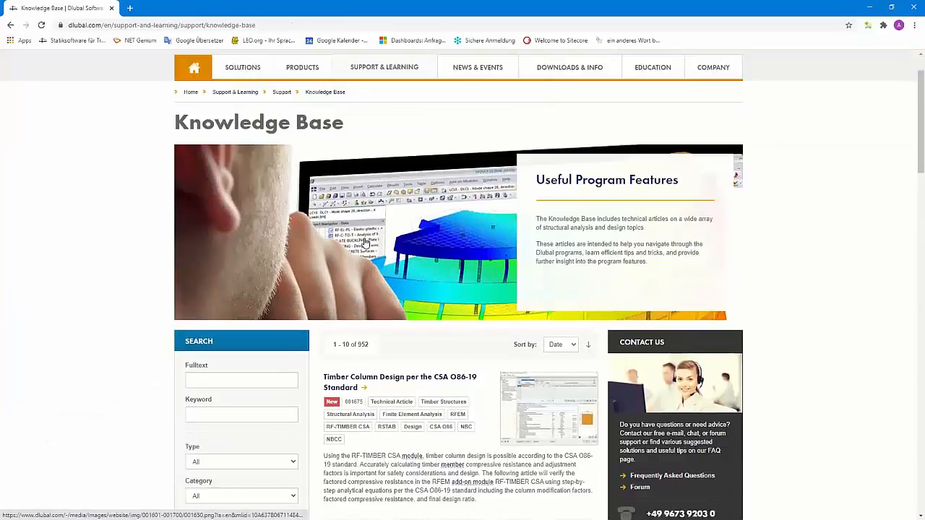
scroll(365, 242, "down", 8)
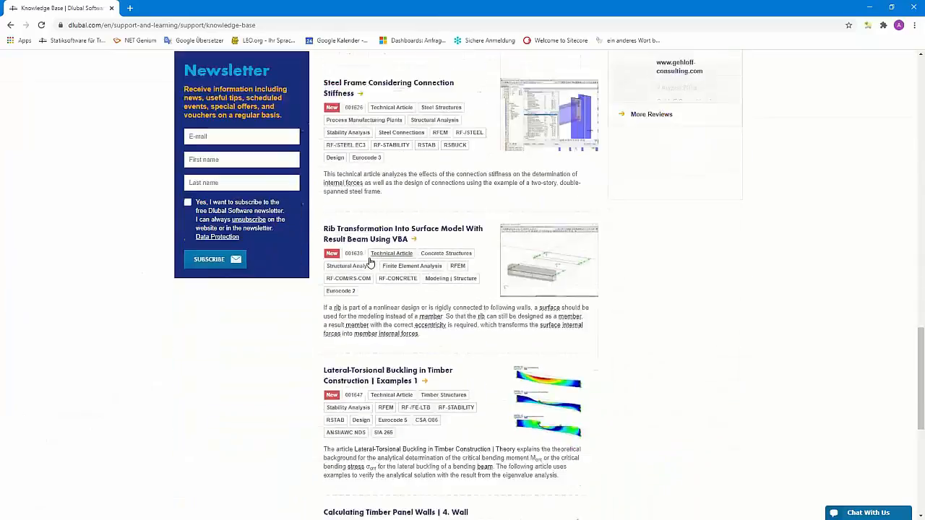
scroll(371, 260, "up", 12)
scroll(372, 264, "up", 1)
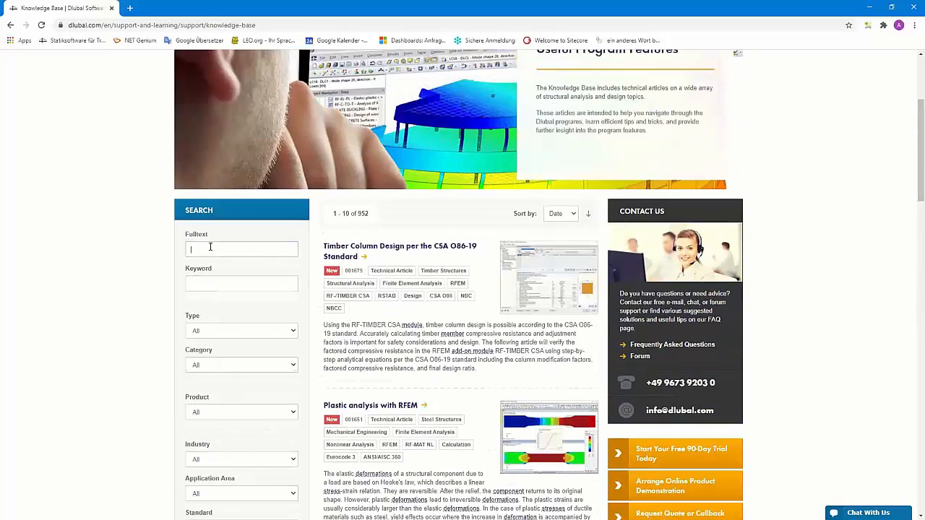
left_click(210, 248)
type("v")
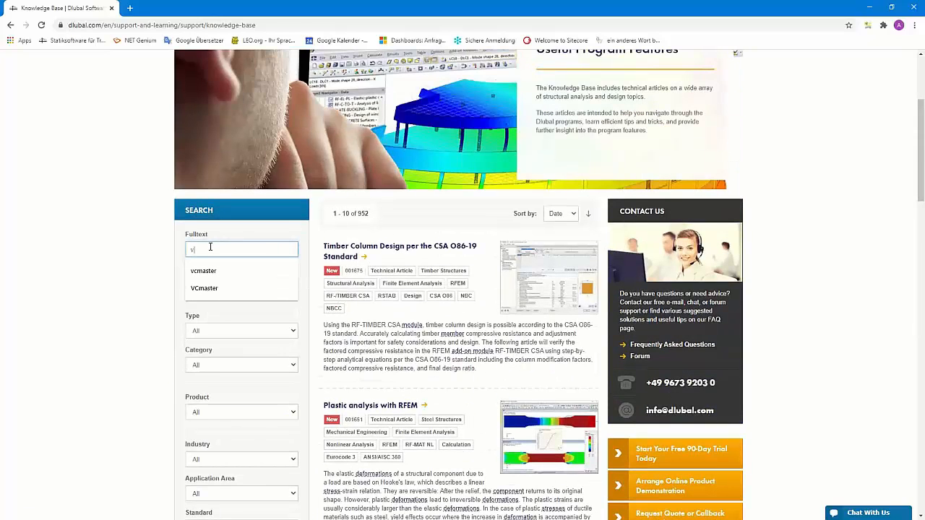
type("cmaster")
key("Return")
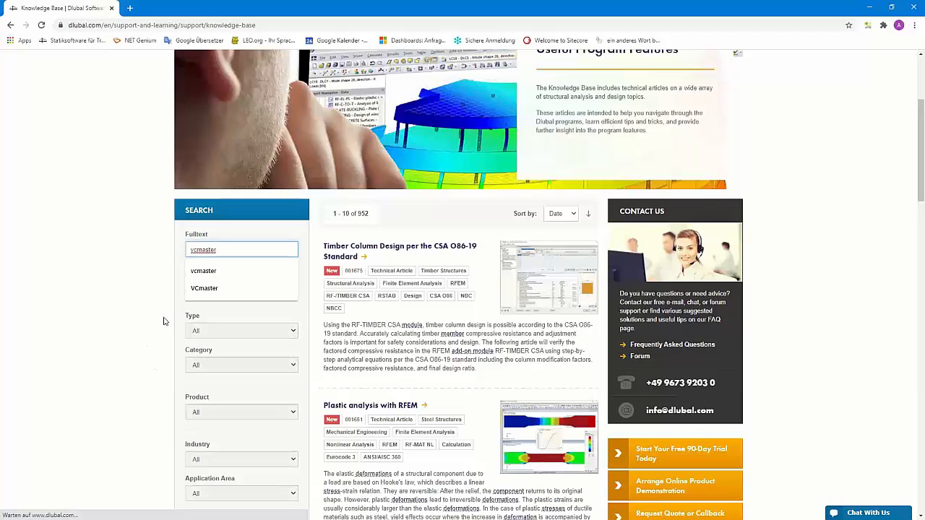
Open the Export to VCmaster article from the search results and read through its instructions.
scroll(413, 324, "down", 3)
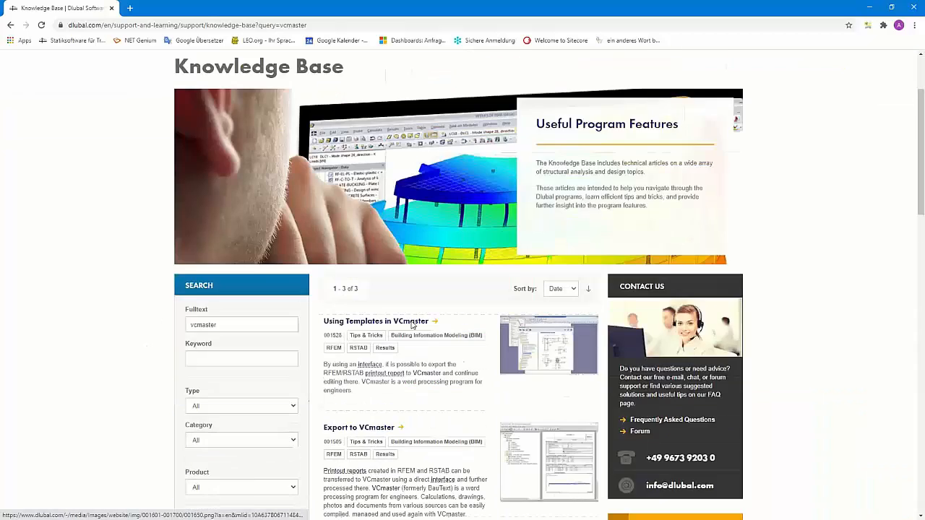
scroll(412, 325, "down", 3)
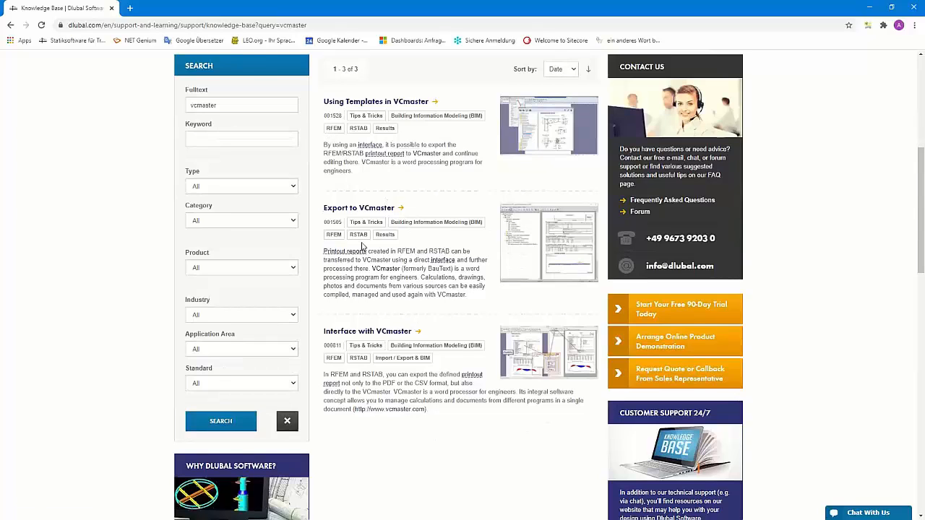
left_click(340, 210)
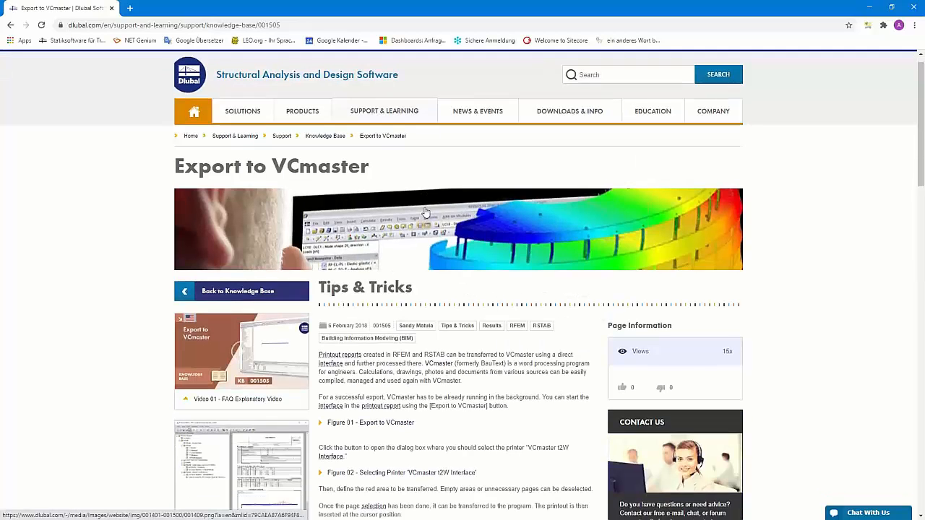
scroll(377, 164, "down", 3)
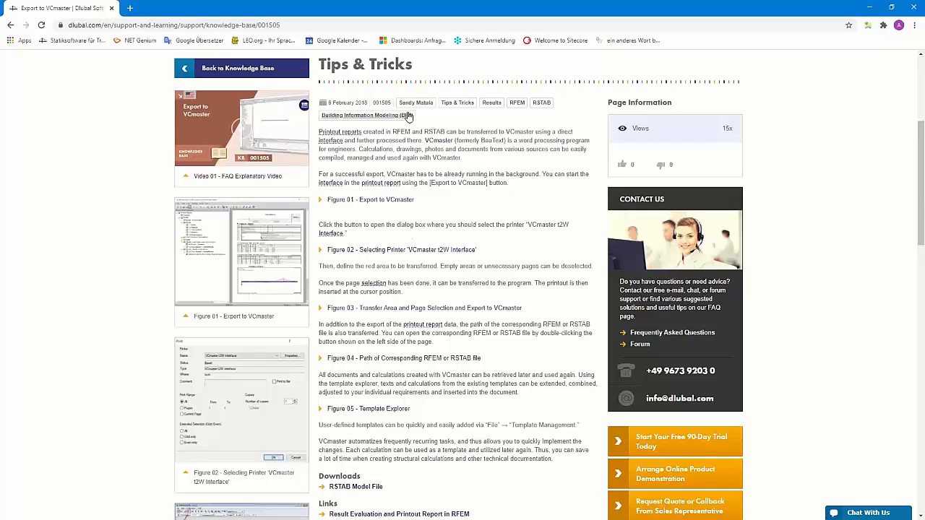
scroll(422, 252, "down", 2)
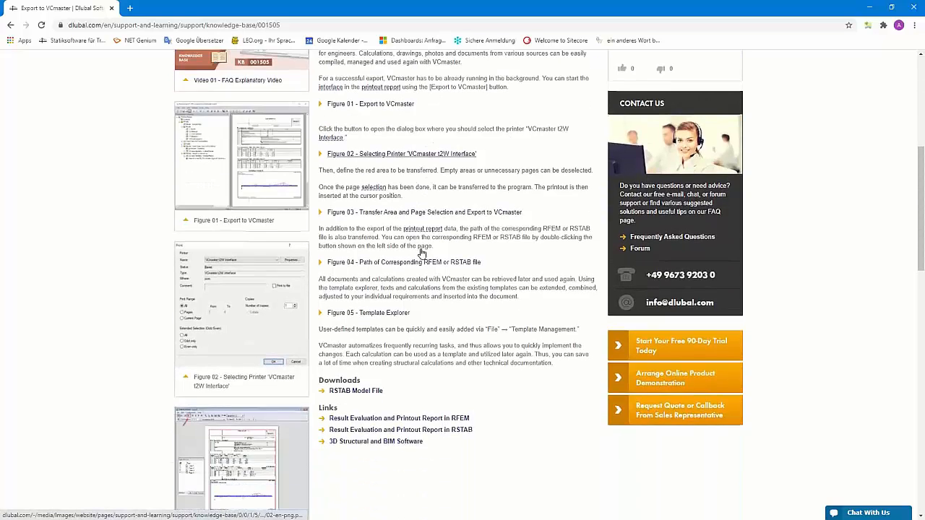
Play the explanatory video of the Export to VCmaster article.
scroll(422, 252, "up", 2)
left_click(242, 129)
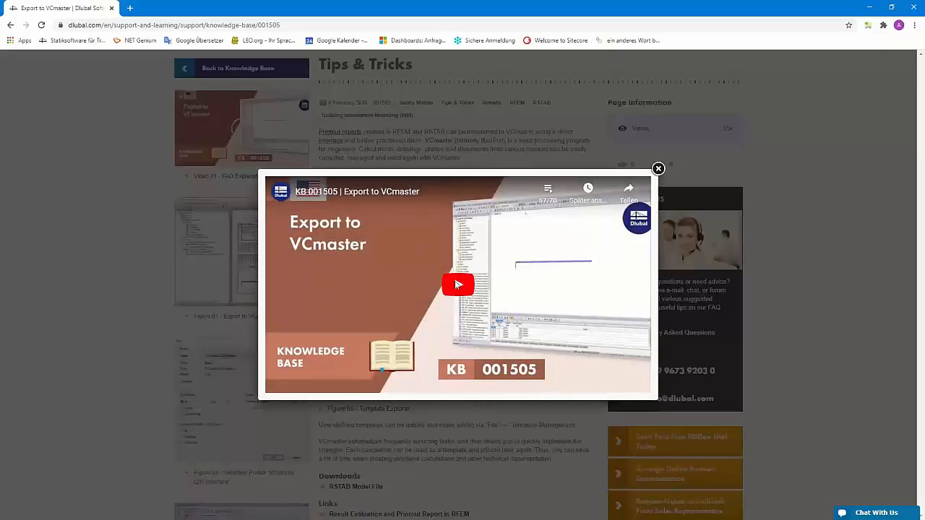
left_click(457, 282)
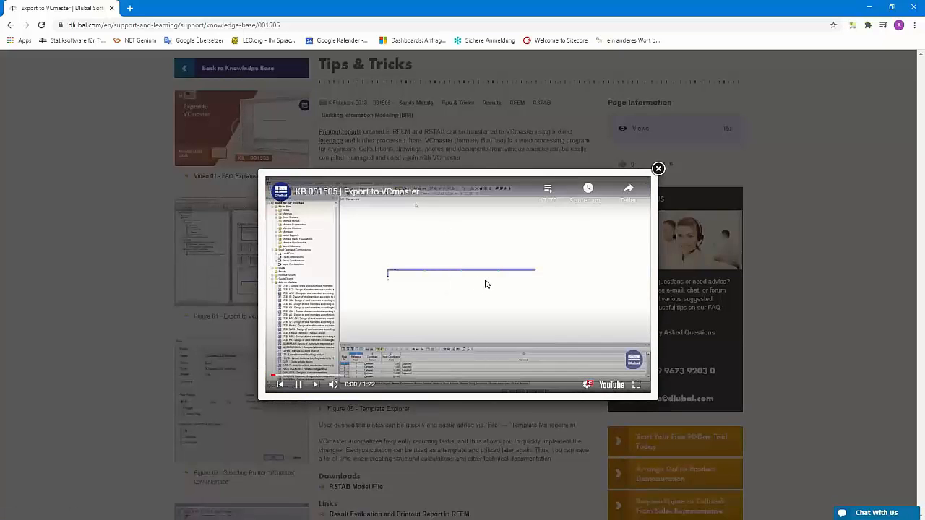
Watch the Export to VCmaster explanatory video in full-screen view.
left_click(636, 384)
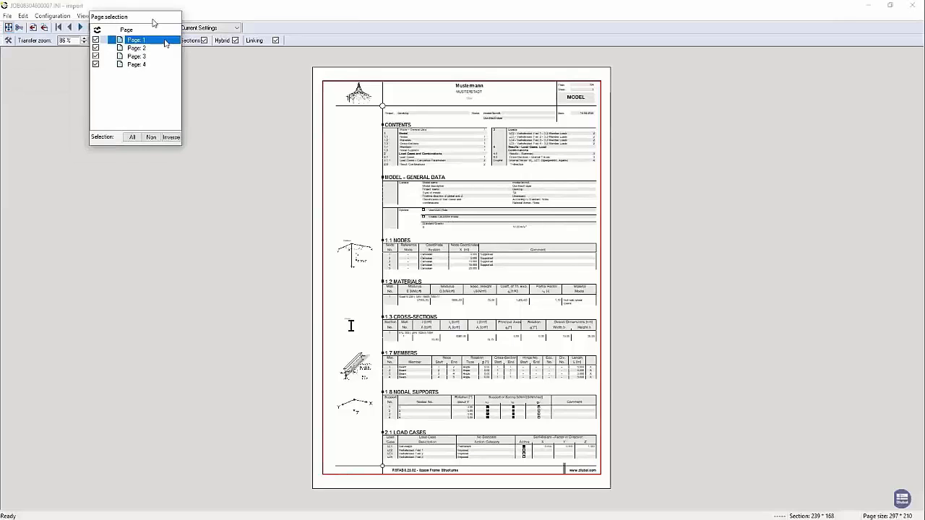
left_click(231, 188)
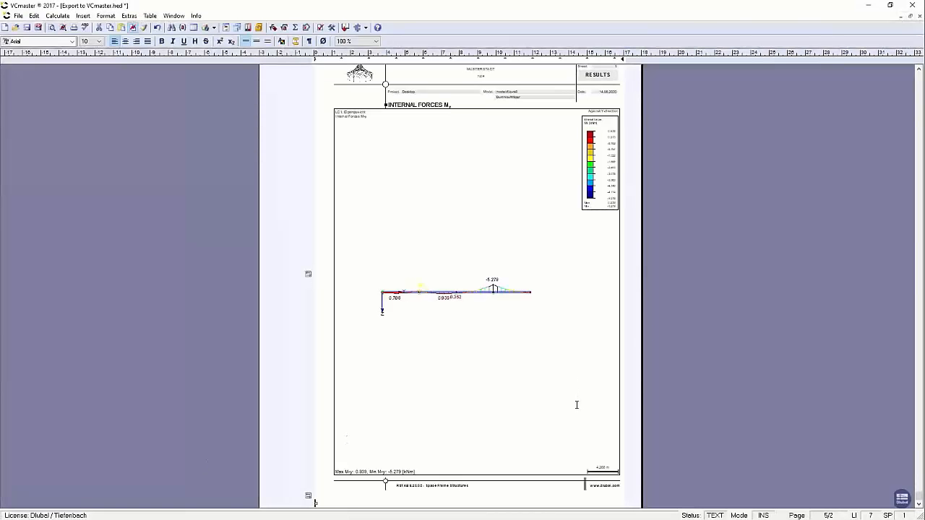
scroll(577, 405, "up", 15)
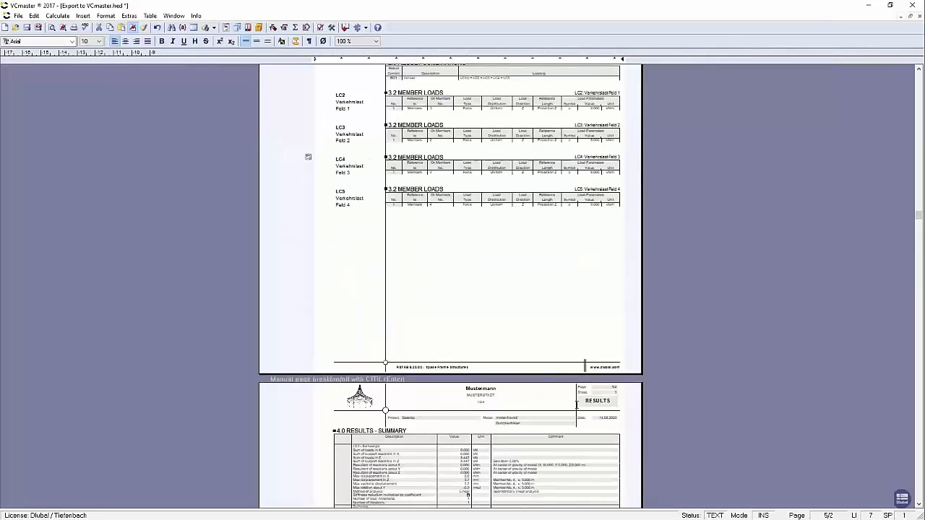
scroll(576, 405, "up", 15)
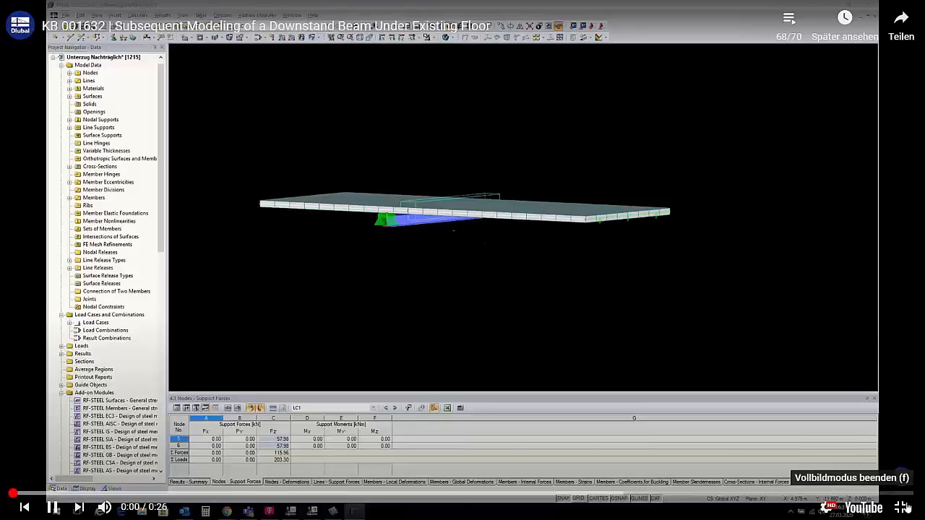
Leave the full-screen view and close the video player to return to the Export to VCmaster article.
left_click(903, 508)
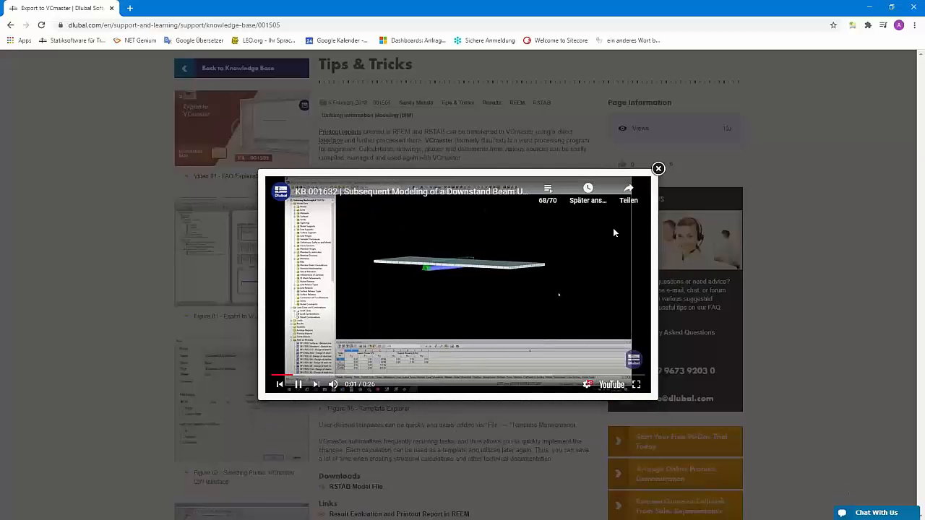
left_click(657, 169)
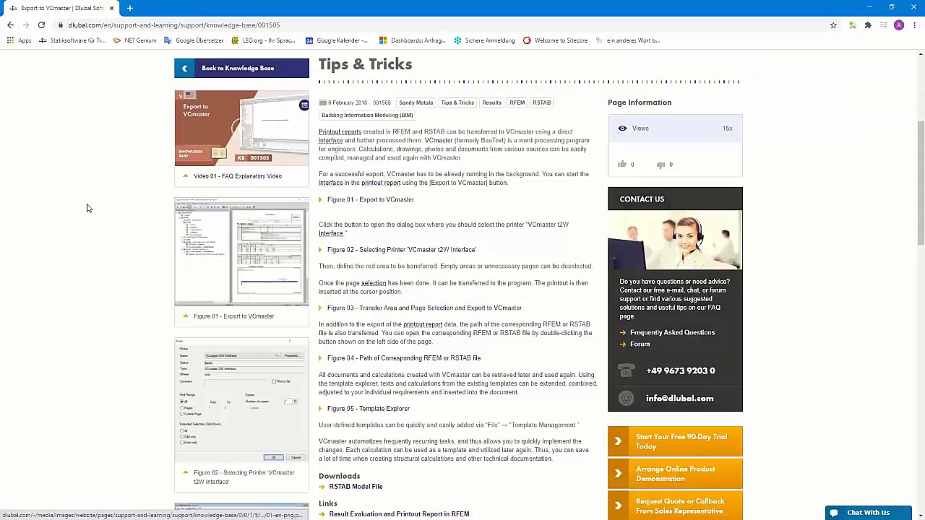
scroll(116, 203, "up", 3)
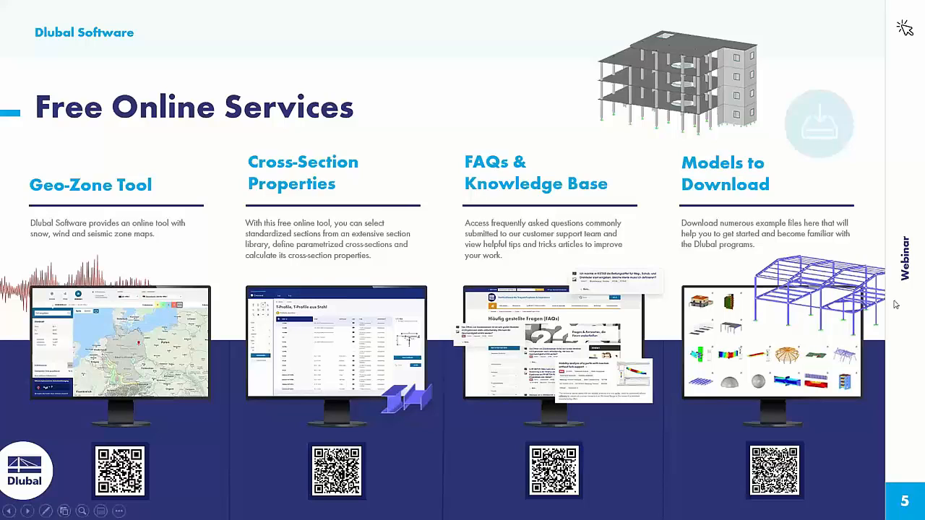
left_click(862, 269)
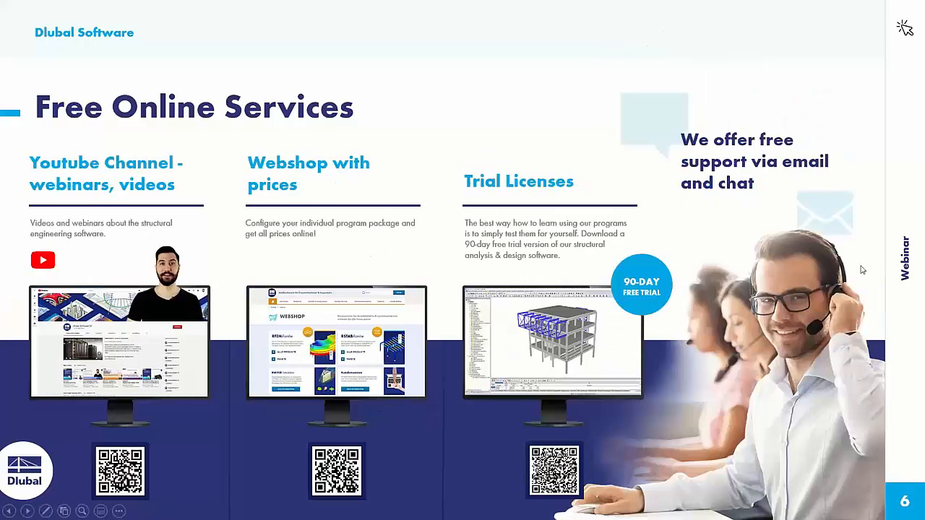